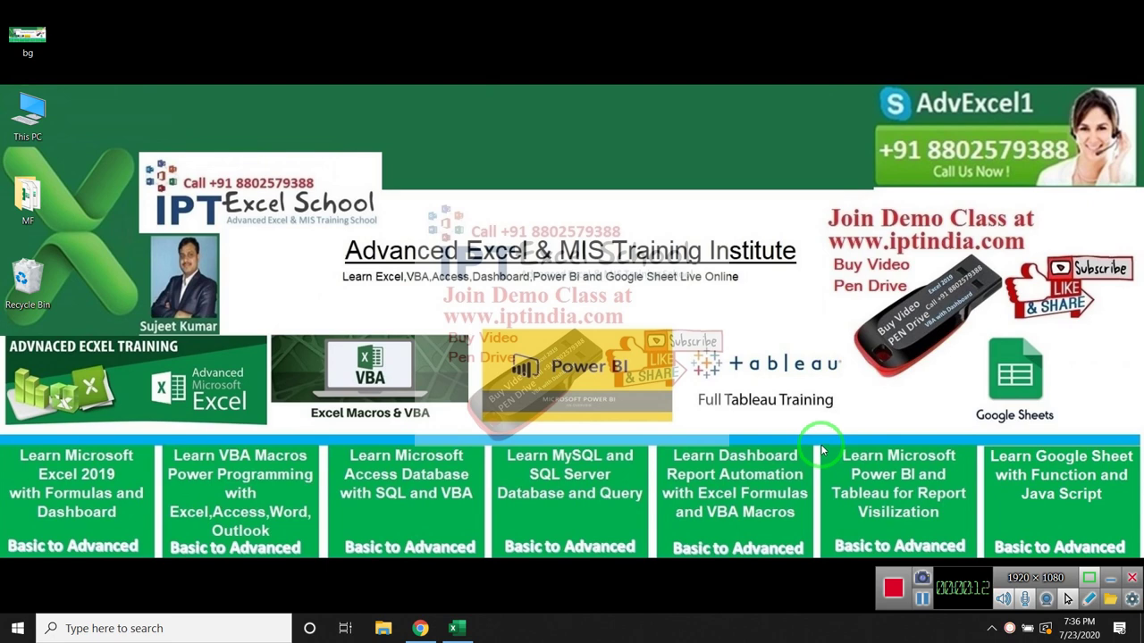
Bring the Excel workbook forward on Sheet2, then switch to the Chrome window.
{"action": "left_click", "coordinate": [460, 634]}
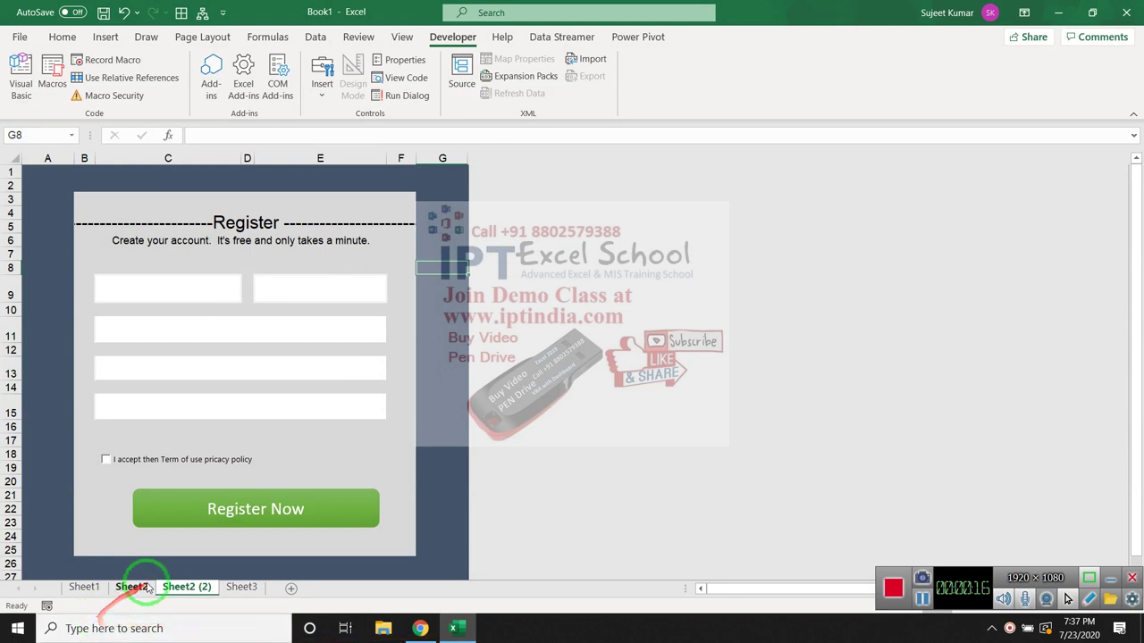
{"action": "left_click", "coordinate": [134, 587]}
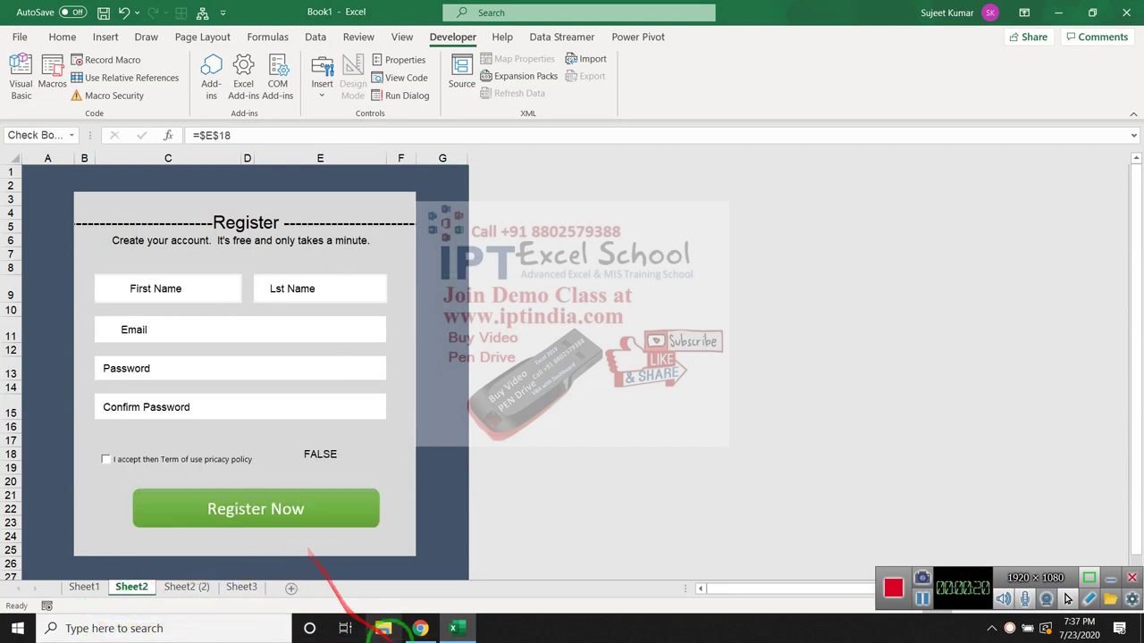
{"action": "left_click", "coordinate": [419, 629]}
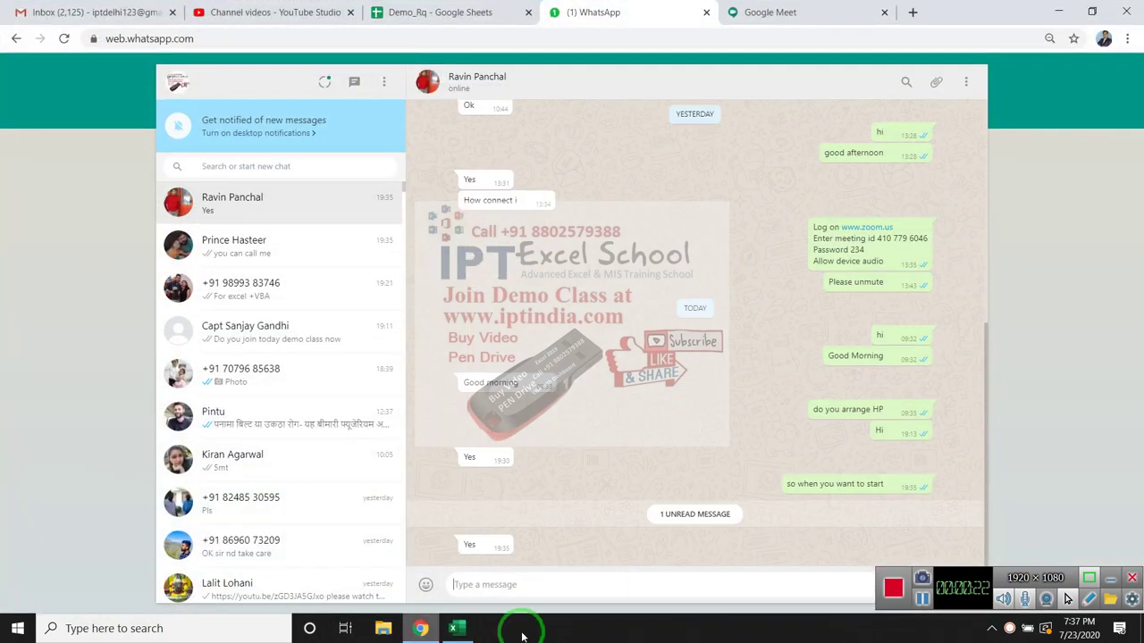
On the Google Meet tab, type 12315 as a meeting code, erase it, and minimize Chrome.
{"action": "left_click", "coordinate": [757, 15]}
{"action": "left_click", "coordinate": [288, 528]}
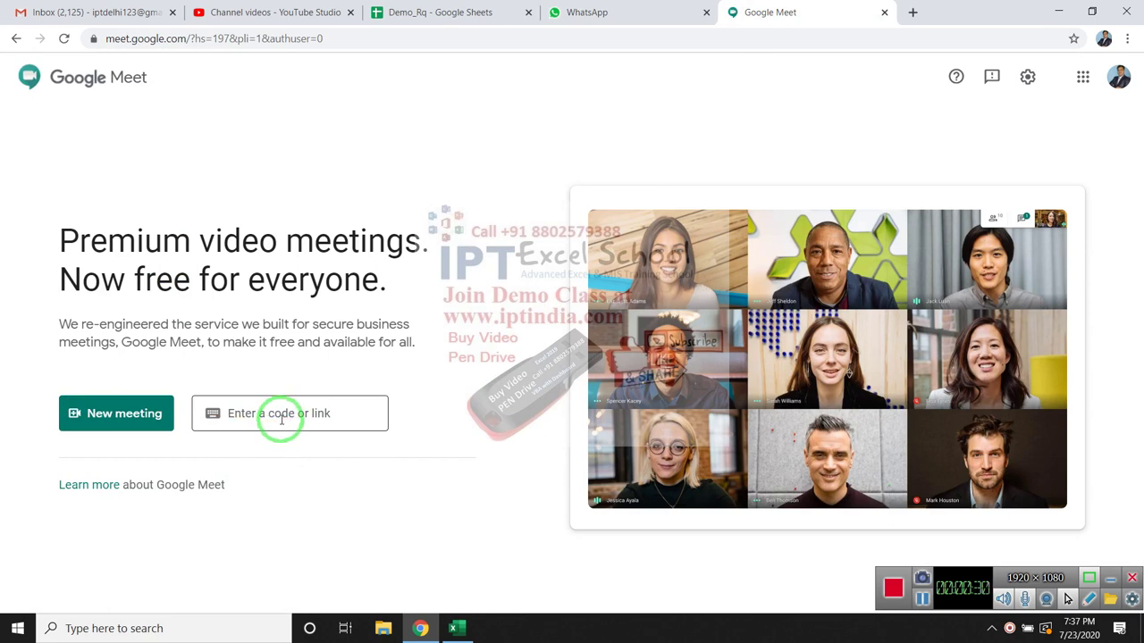
{"action": "left_click", "coordinate": [282, 417]}
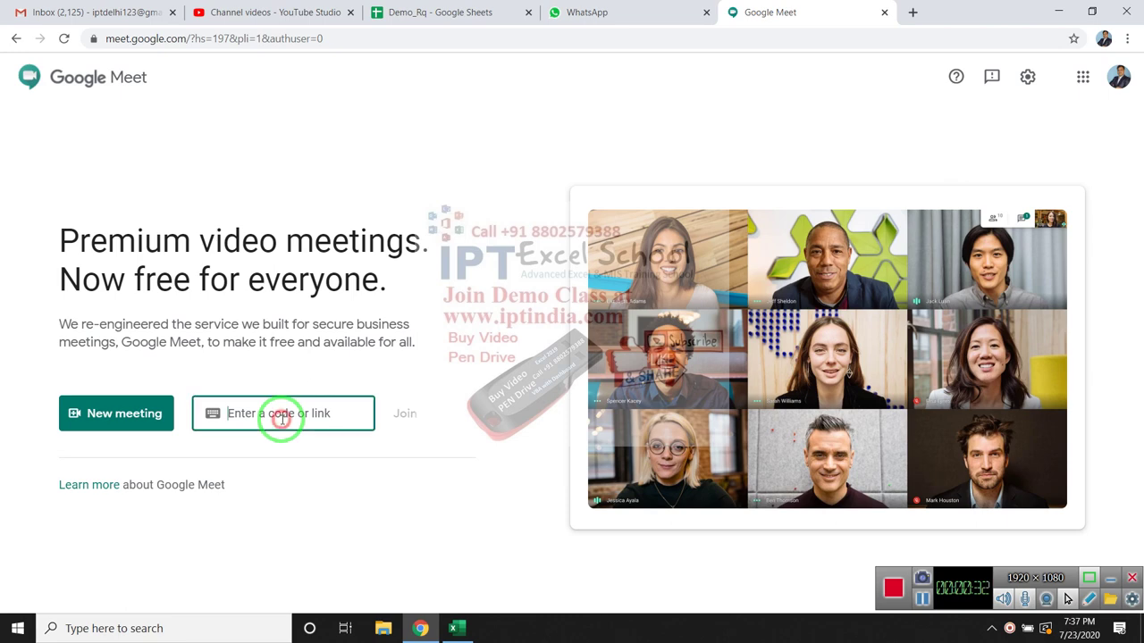
{"action": "type", "text": "12315"}
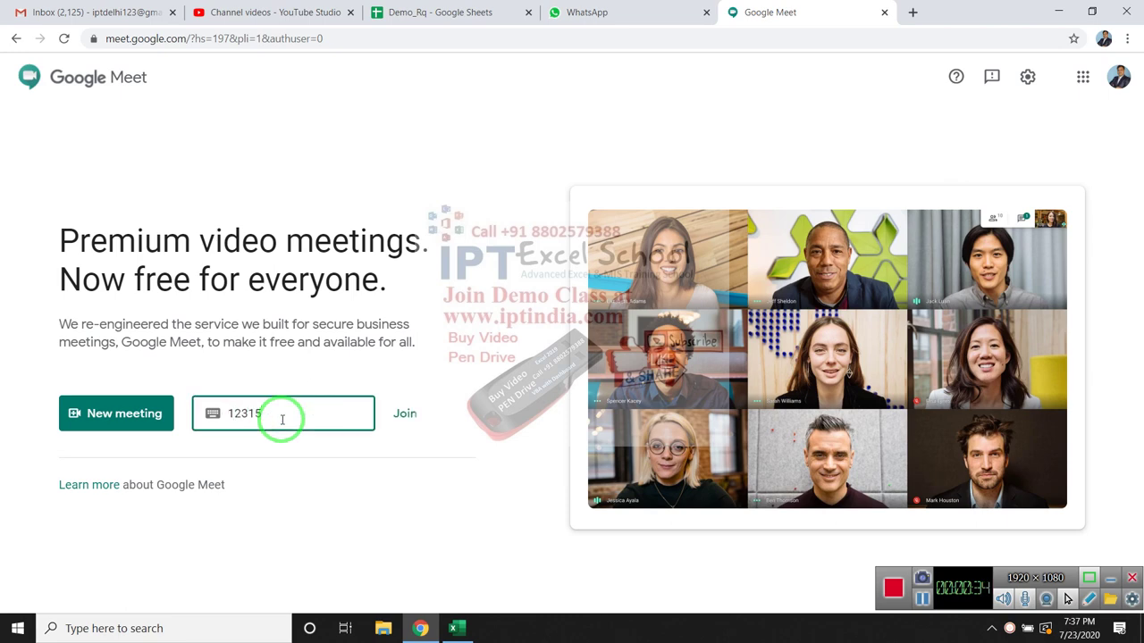
{"action": "key", "text": "BackSpace"}
{"action": "key", "text": "BackSpace"}
{"action": "key", "text": "BackSpace"}
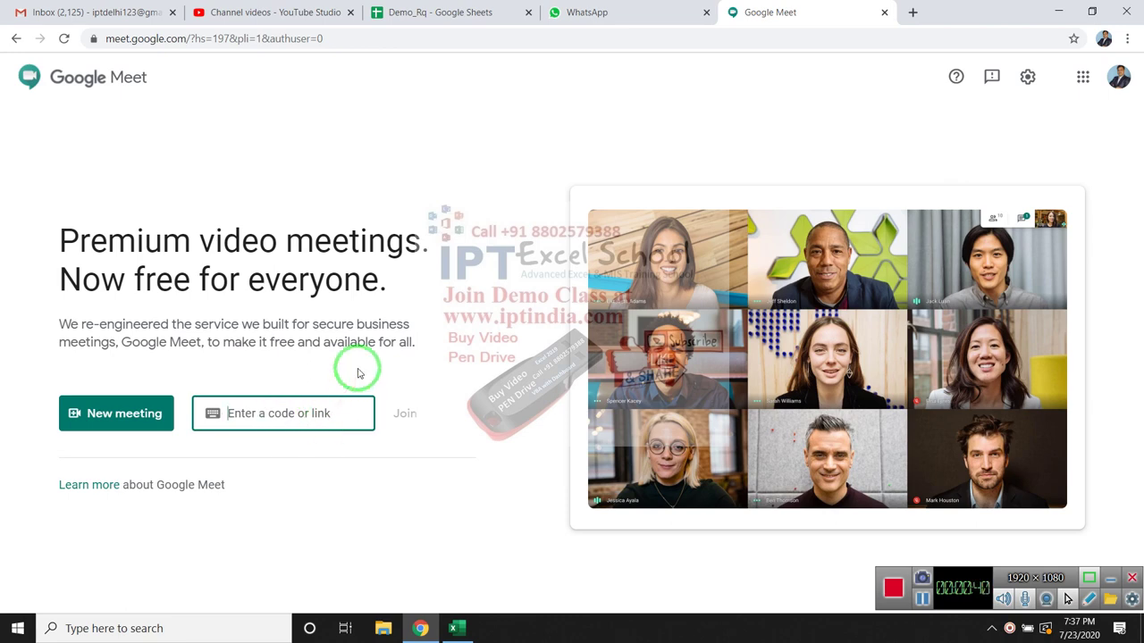
{"action": "left_click", "coordinate": [1058, 19]}
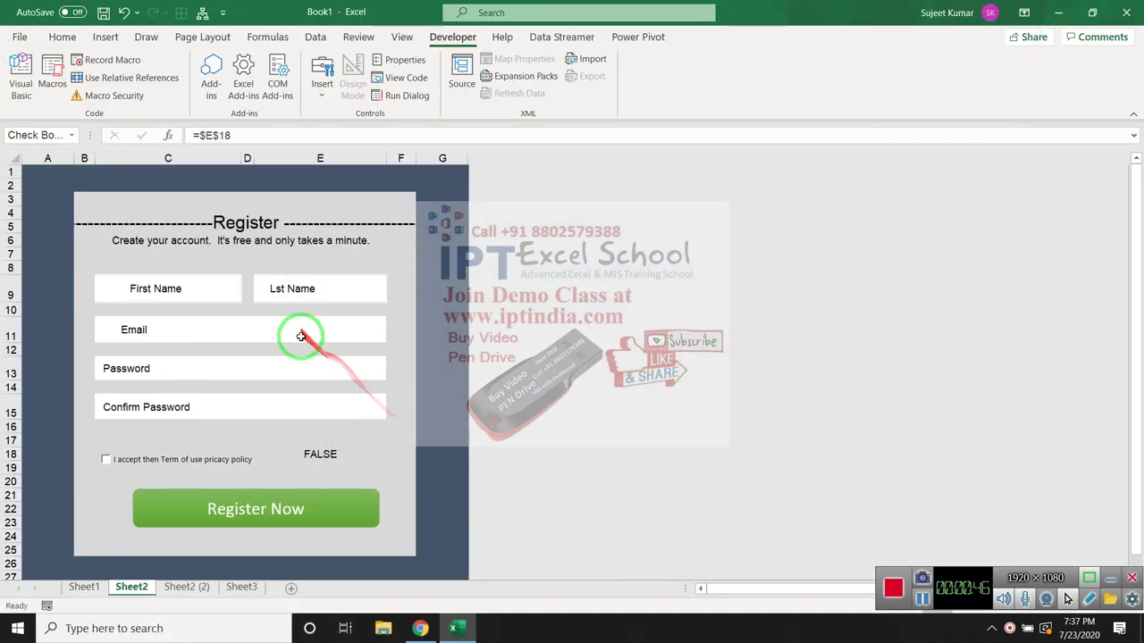
Enter a test first name in C9, then clear it and move to E9.
{"action": "scroll", "coordinate": [582, 375], "scroll_direction": "down", "scroll_amount": 6}
{"action": "scroll", "coordinate": [583, 375], "scroll_direction": "up", "scroll_amount": 6}
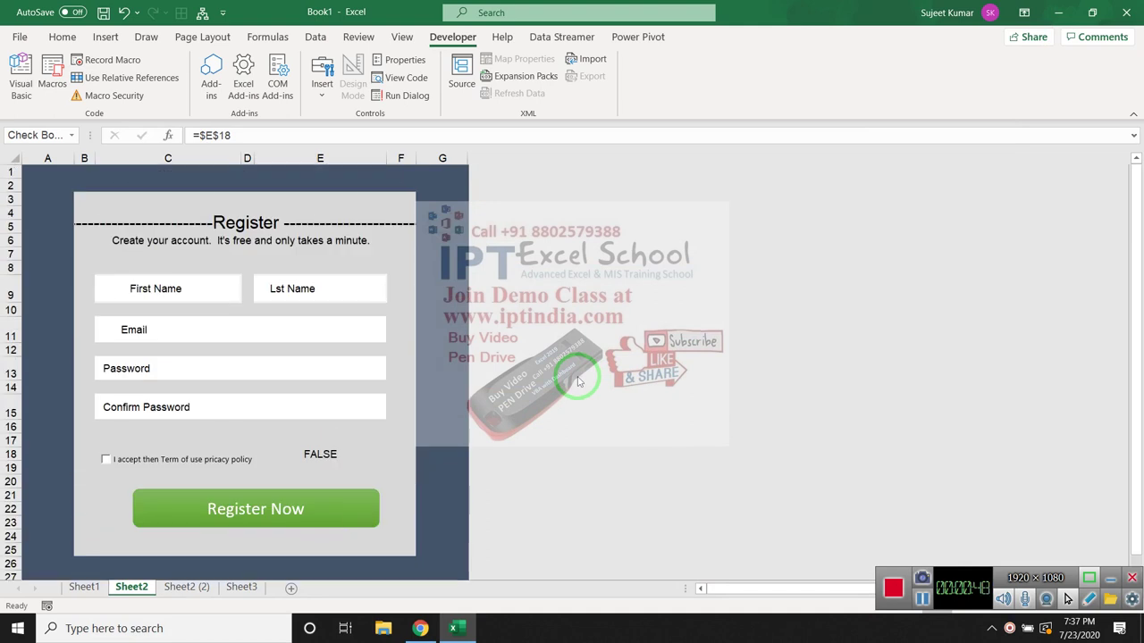
{"action": "left_click", "coordinate": [138, 293]}
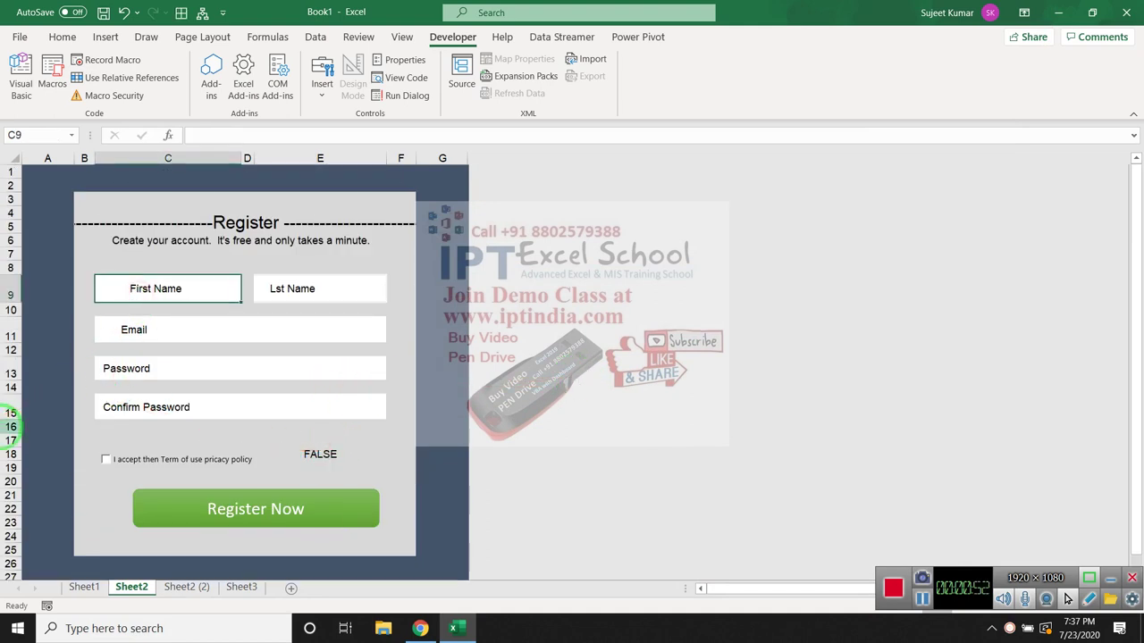
{"action": "type", "text": "P"}
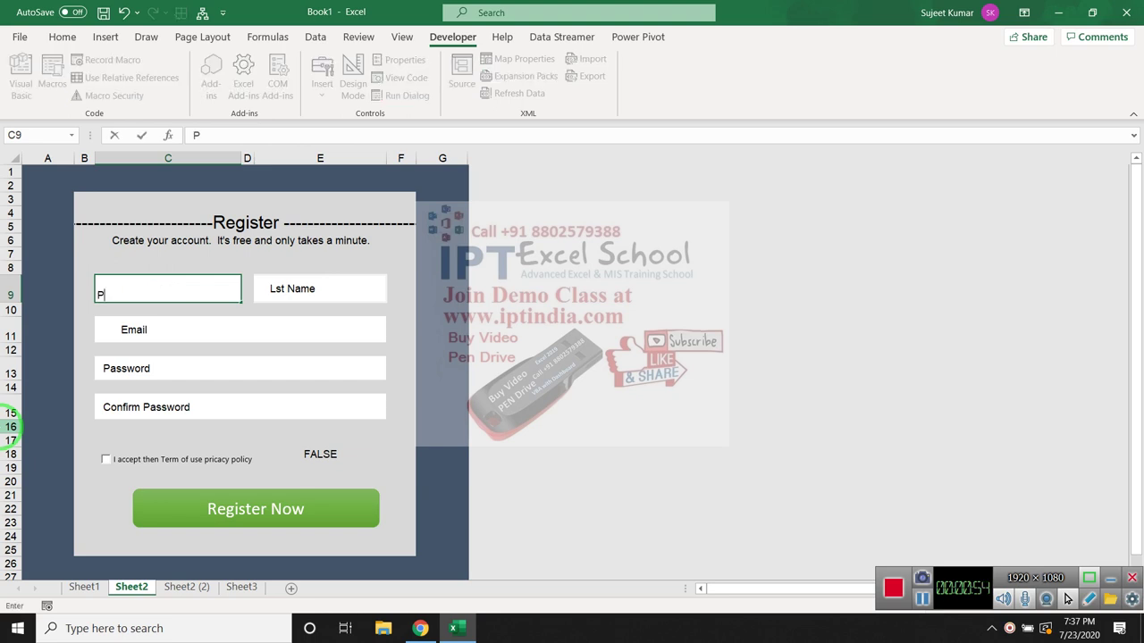
{"action": "type", "text": "uja"}
{"action": "key", "text": "Return"}
{"action": "key", "text": "Up"}
{"action": "key", "text": "Delete"}
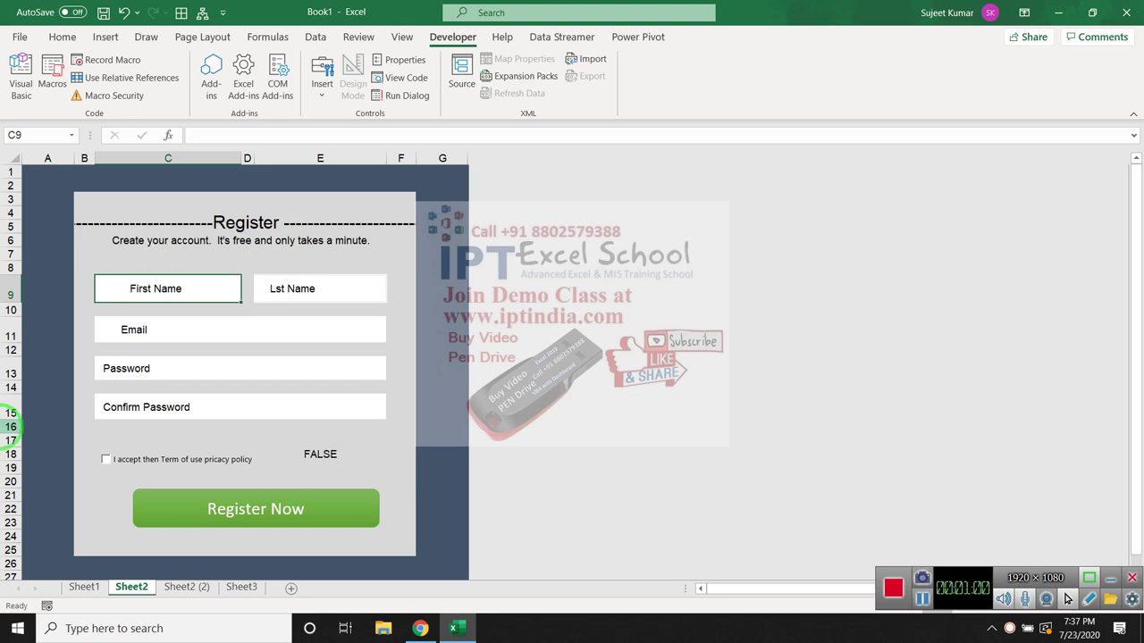
{"action": "key", "text": "Right"}
{"action": "key", "text": "Right"}
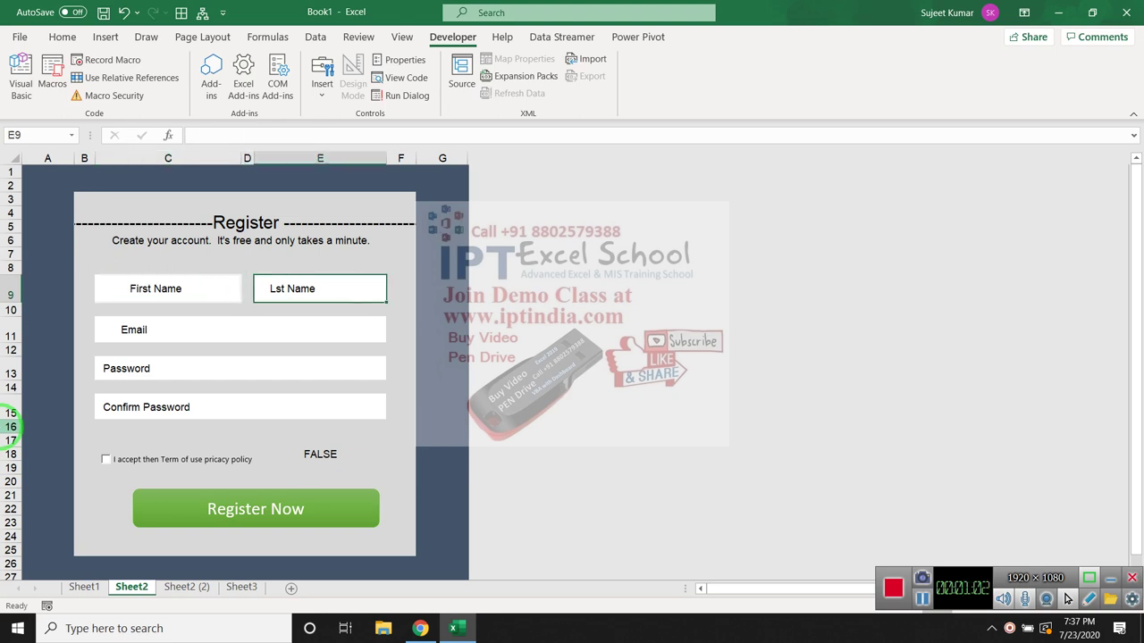
{"action": "left_click", "coordinate": [218, 371]}
{"action": "double_click", "coordinate": [216, 374]}
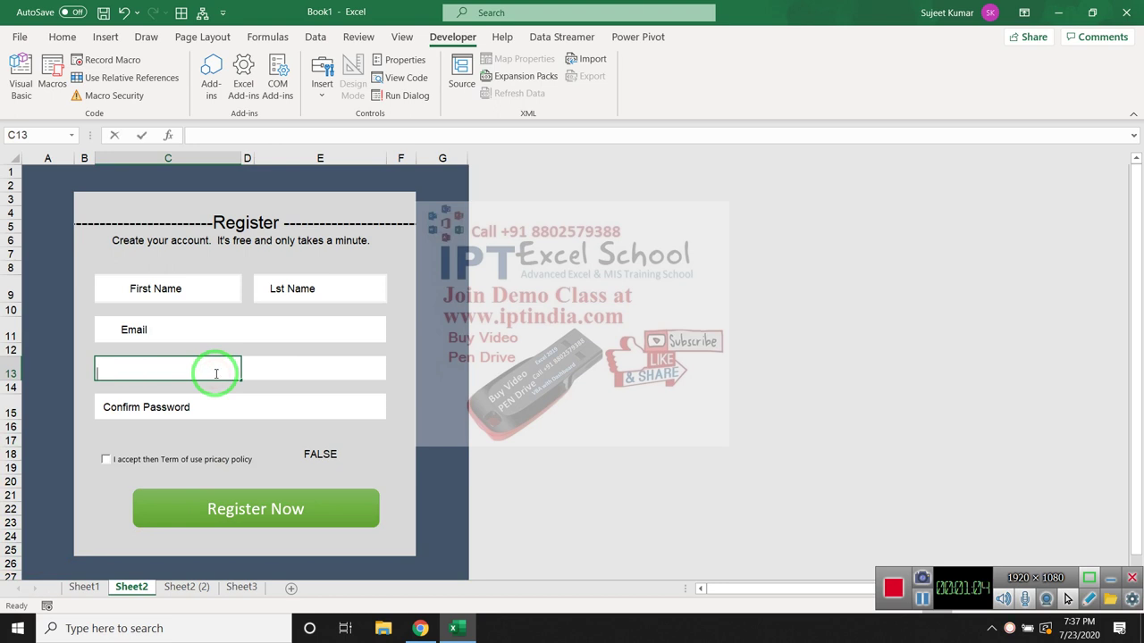
{"action": "type", "text": "2121"}
{"action": "key", "text": "ctrl+Return"}
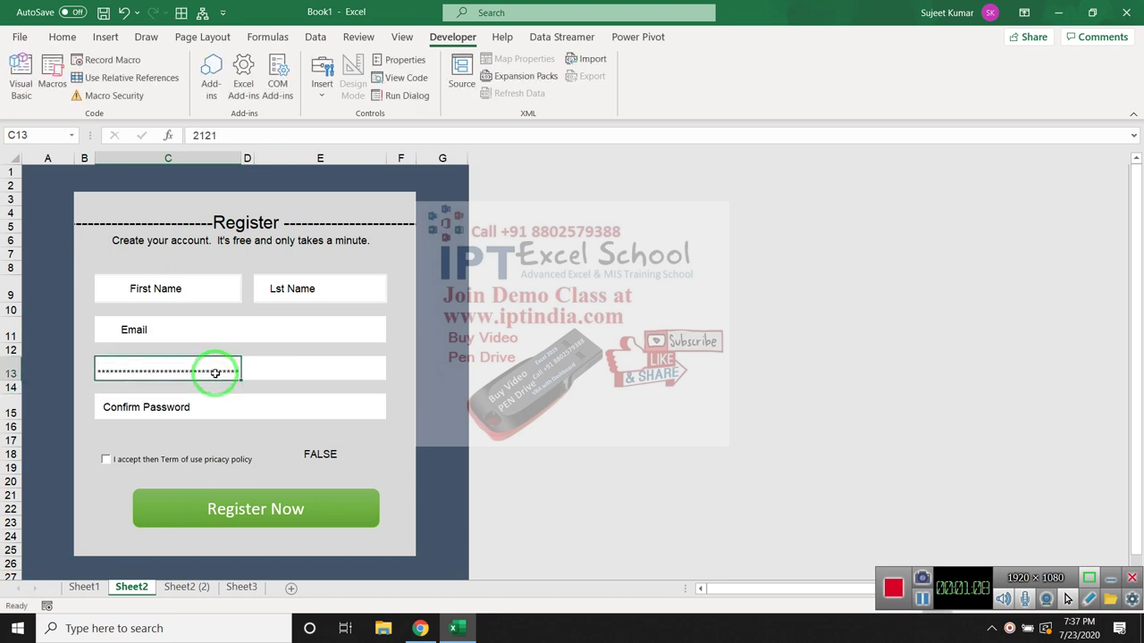
{"action": "key", "text": "Down"}
{"action": "key", "text": "Down"}
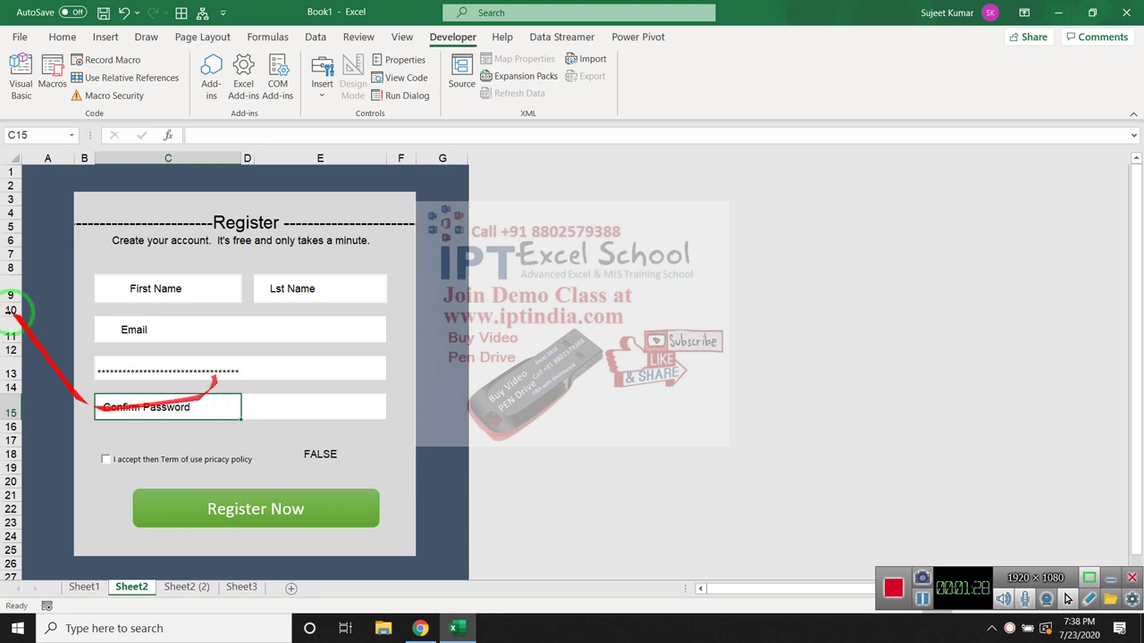
{"action": "left_click", "coordinate": [42, 100]}
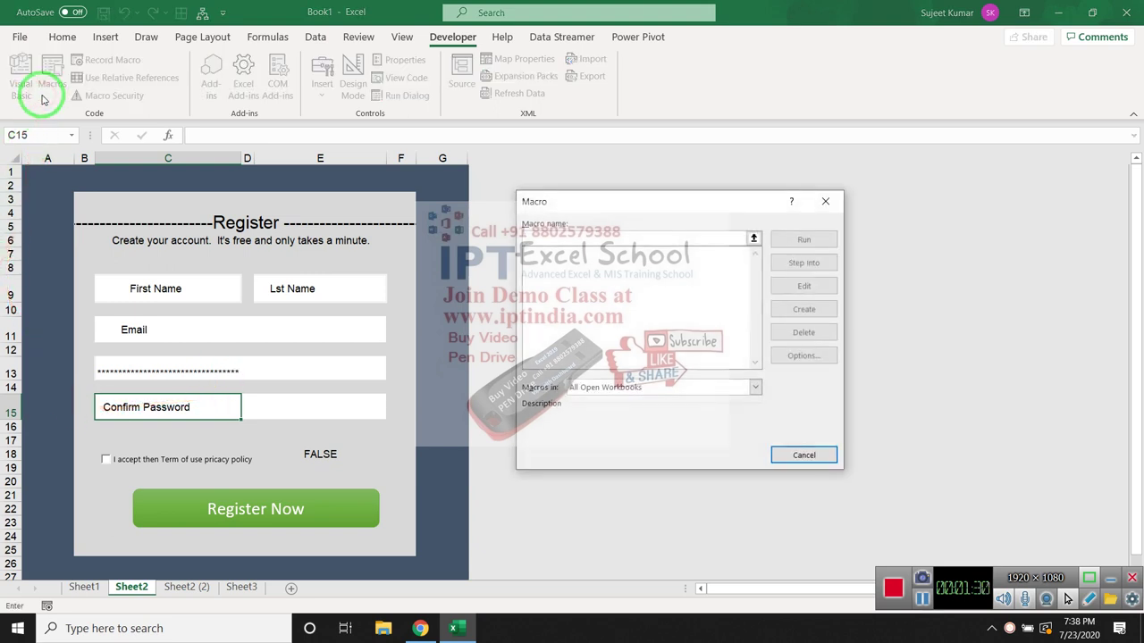
In the VBA editor, insert UserForm1 and drag it larger, then return to the Excel sheet.
{"action": "key", "text": "Escape"}
{"action": "left_click", "coordinate": [19, 84]}
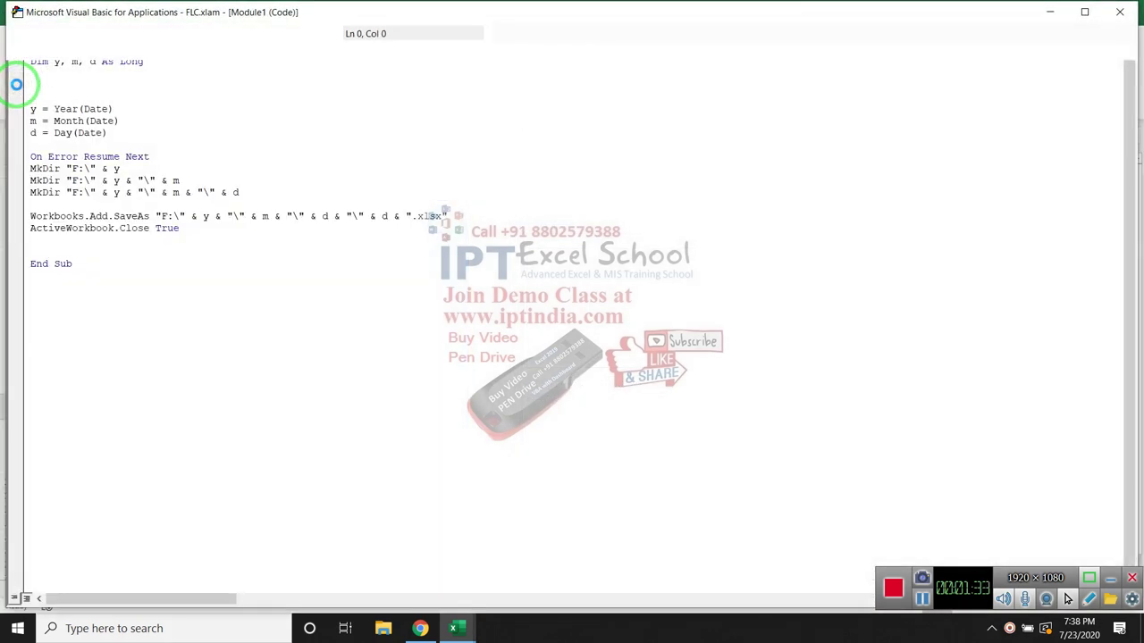
{"action": "left_click", "coordinate": [63, 115]}
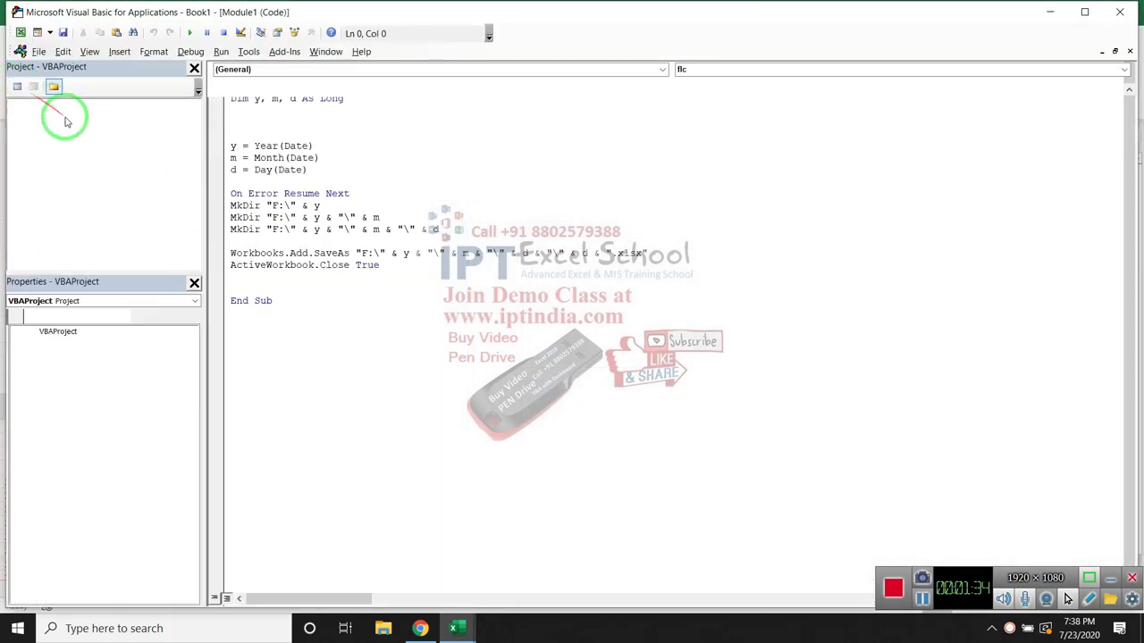
{"action": "left_click", "coordinate": [92, 141]}
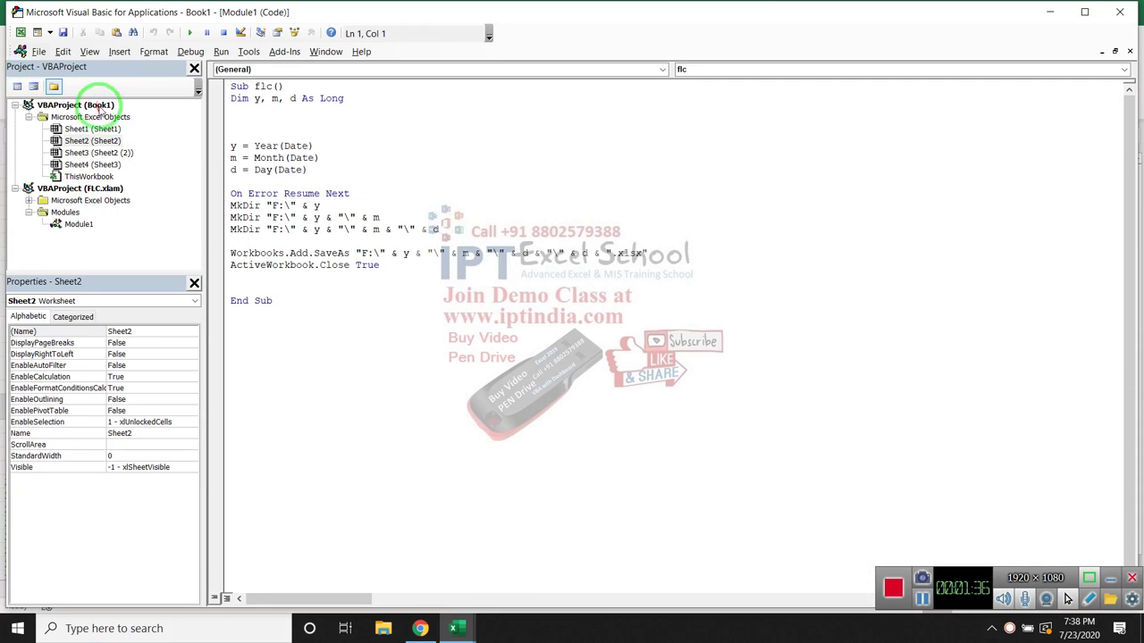
{"action": "left_click", "coordinate": [119, 51]}
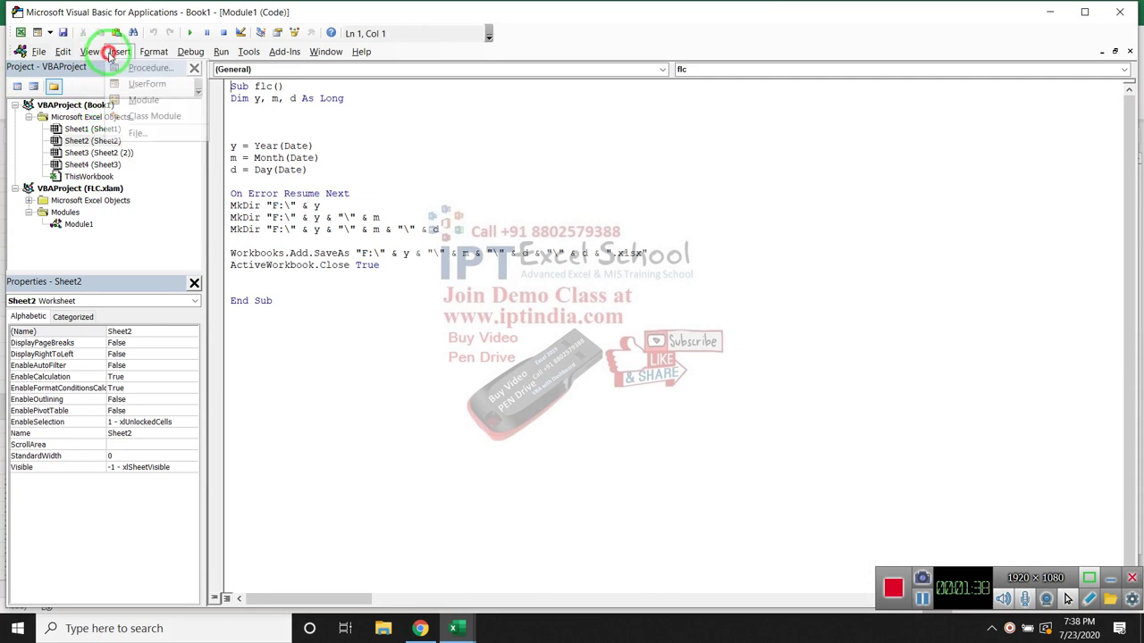
{"action": "left_click", "coordinate": [146, 86]}
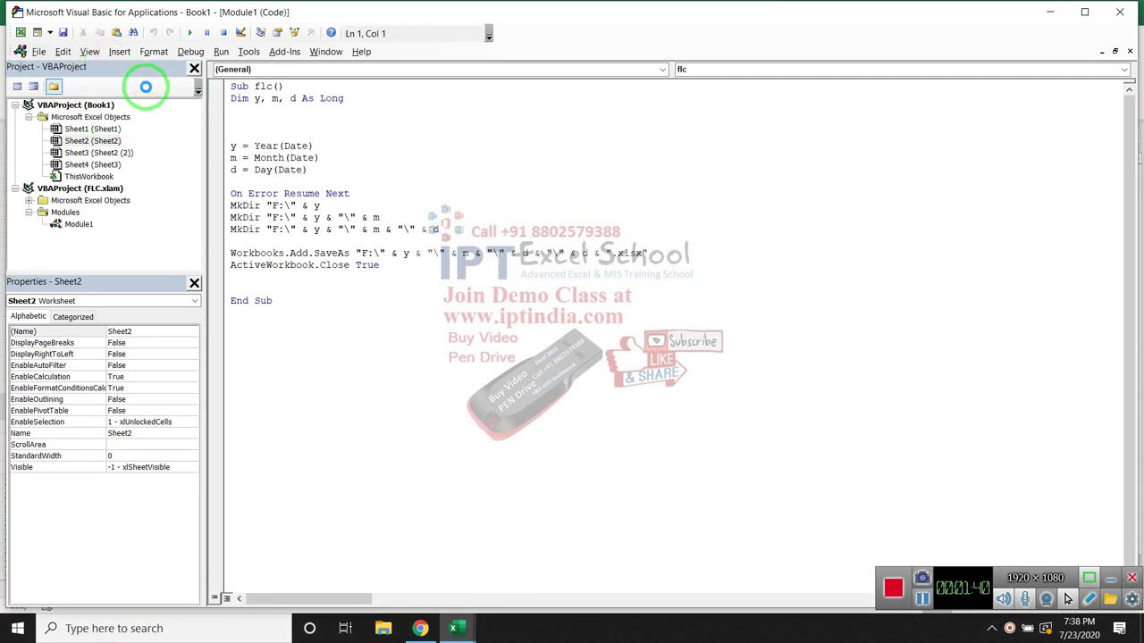
{"action": "left_click_drag", "start_coordinate": [452, 244], "coordinate": [518, 398]}
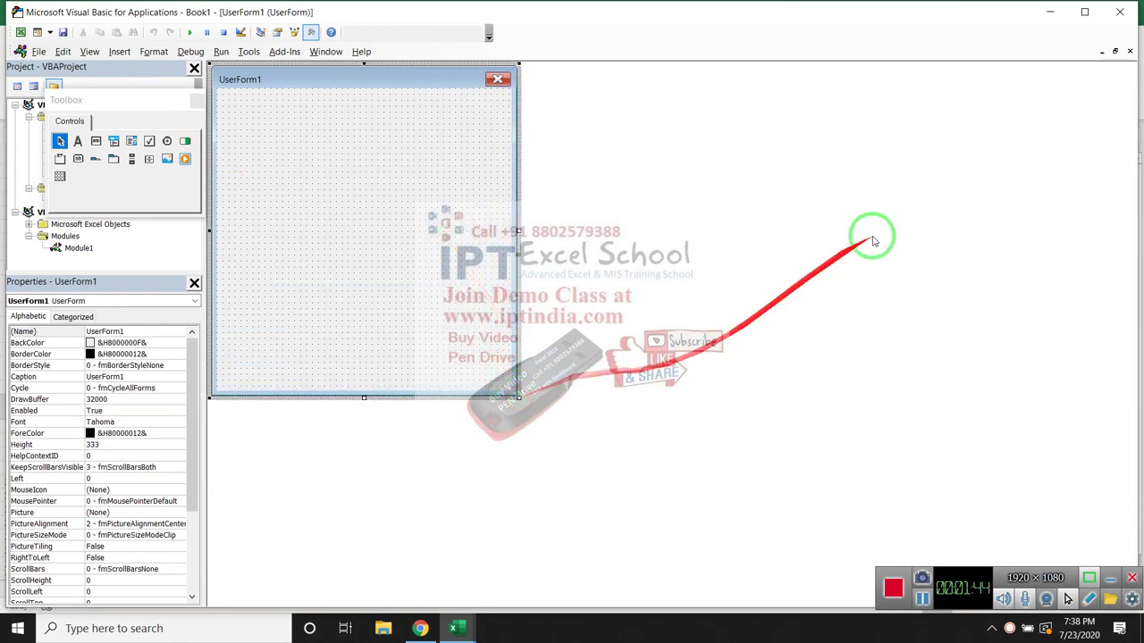
{"action": "left_click", "coordinate": [1056, 14]}
{"action": "left_click", "coordinate": [419, 384]}
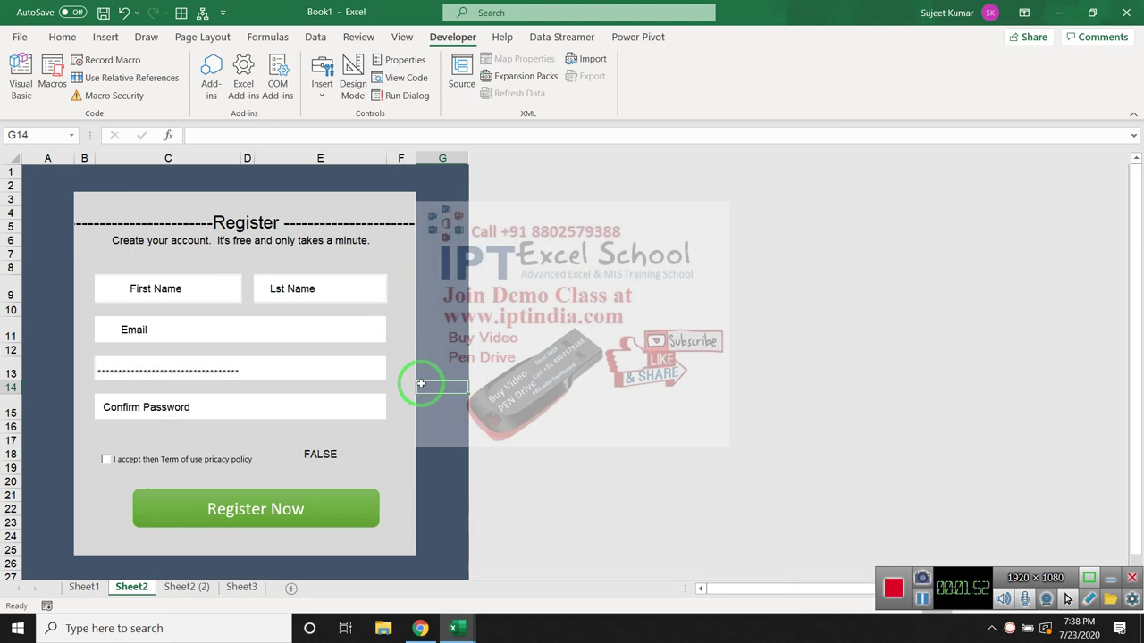
On sheet Sheet2 (2), enter the label First Name in cell B9.
{"action": "left_click", "coordinate": [198, 591]}
{"action": "left_click", "coordinate": [159, 291]}
{"action": "type", "text": "Pi"}
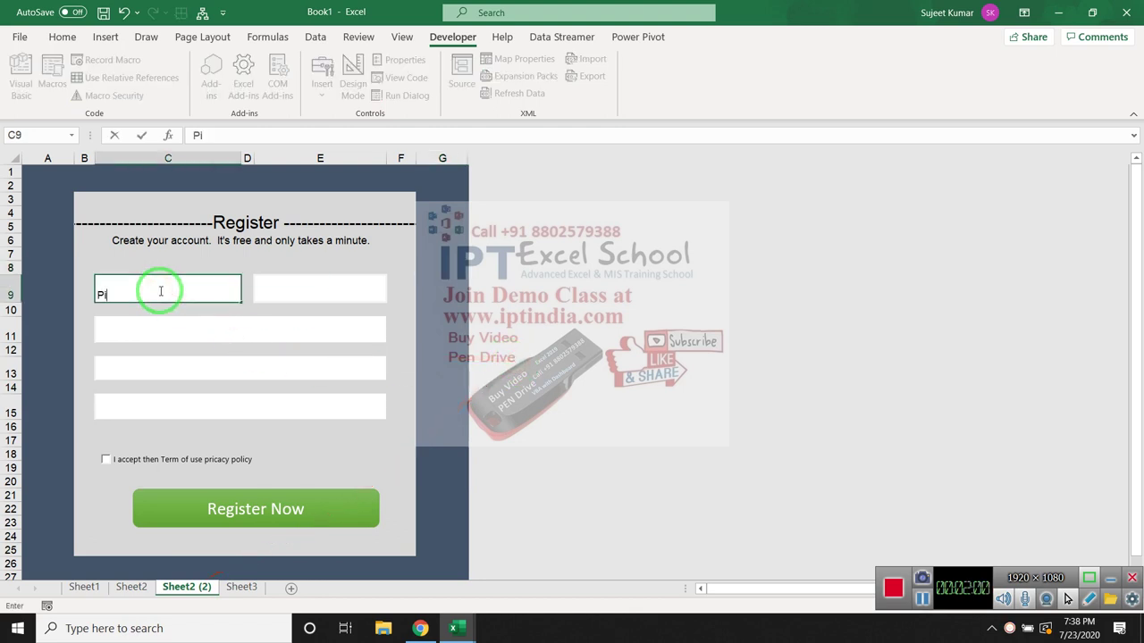
{"action": "key", "text": "Escape"}
{"action": "key", "text": "Left"}
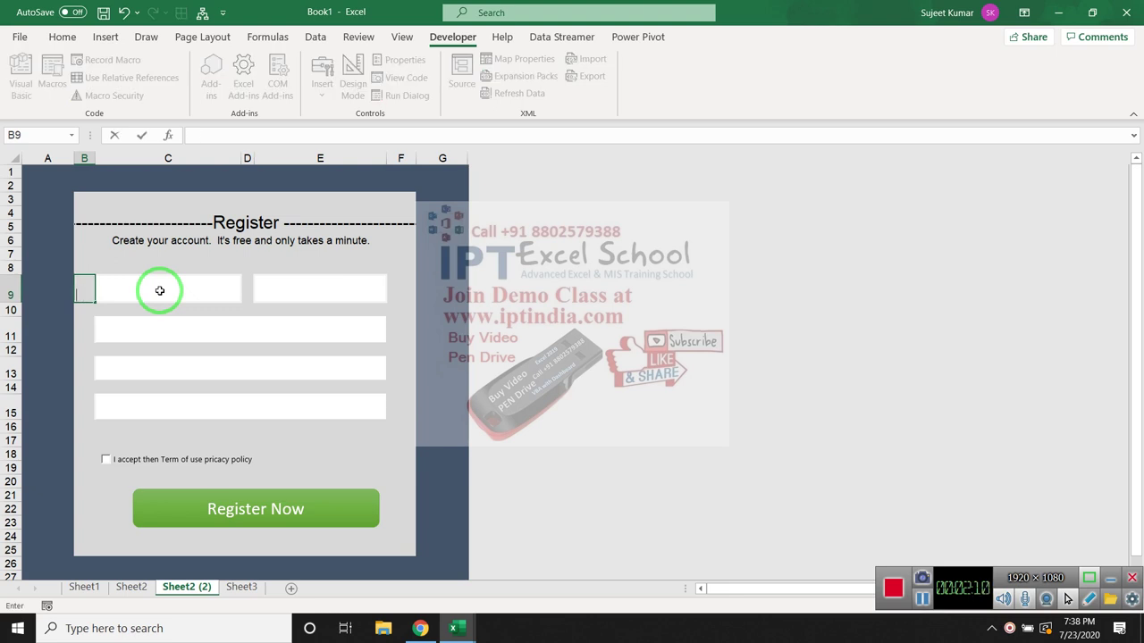
{"action": "type", "text": "st"}
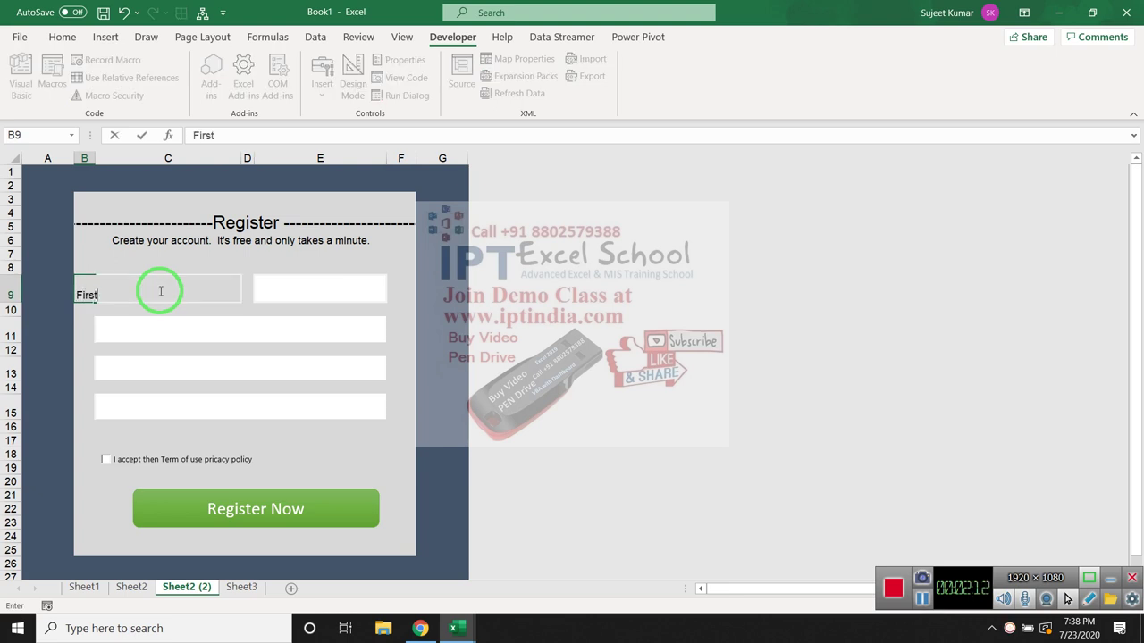
{"action": "type", "text": " Name"}
{"action": "key", "text": "Return"}
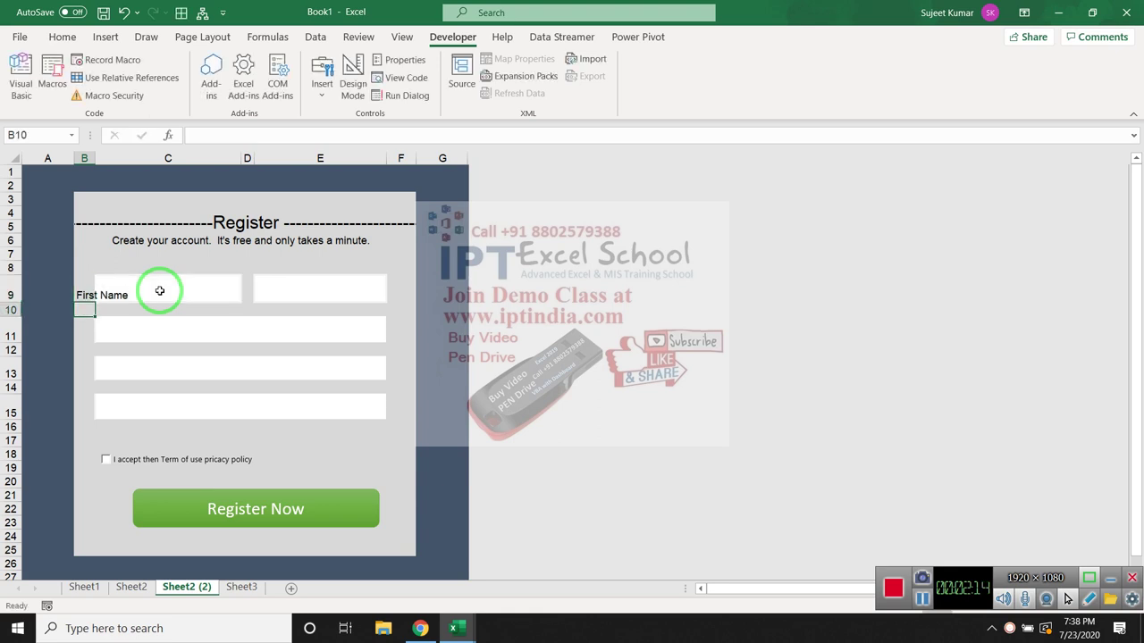
{"action": "key", "text": "Up"}
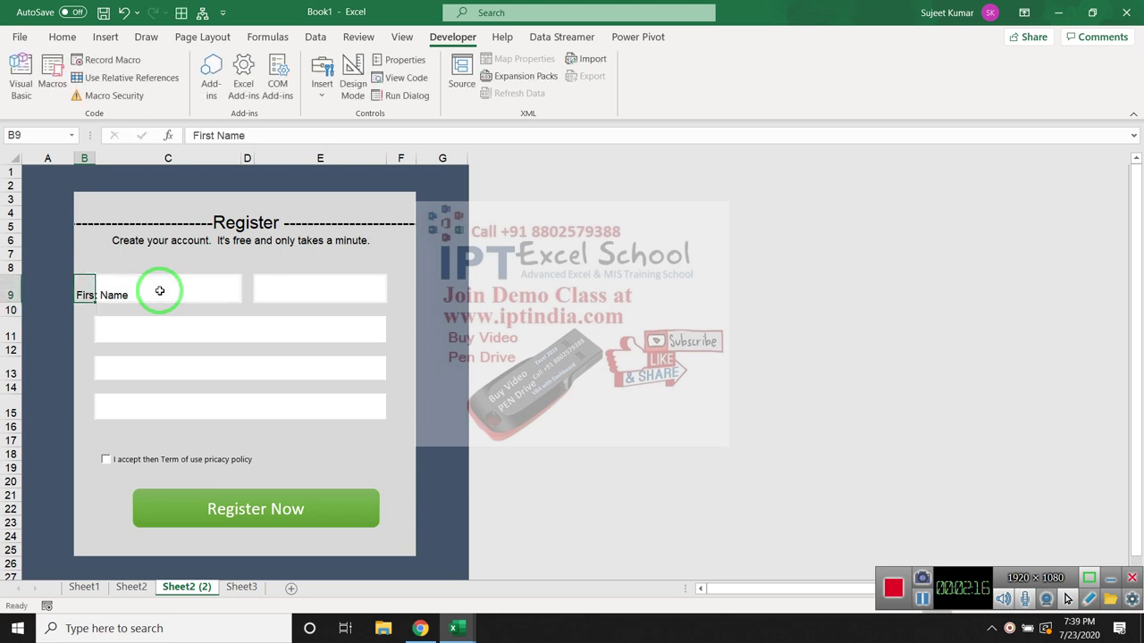
Indent the First Name label several steps and centre it vertically in its row.
{"action": "left_click", "coordinate": [69, 38]}
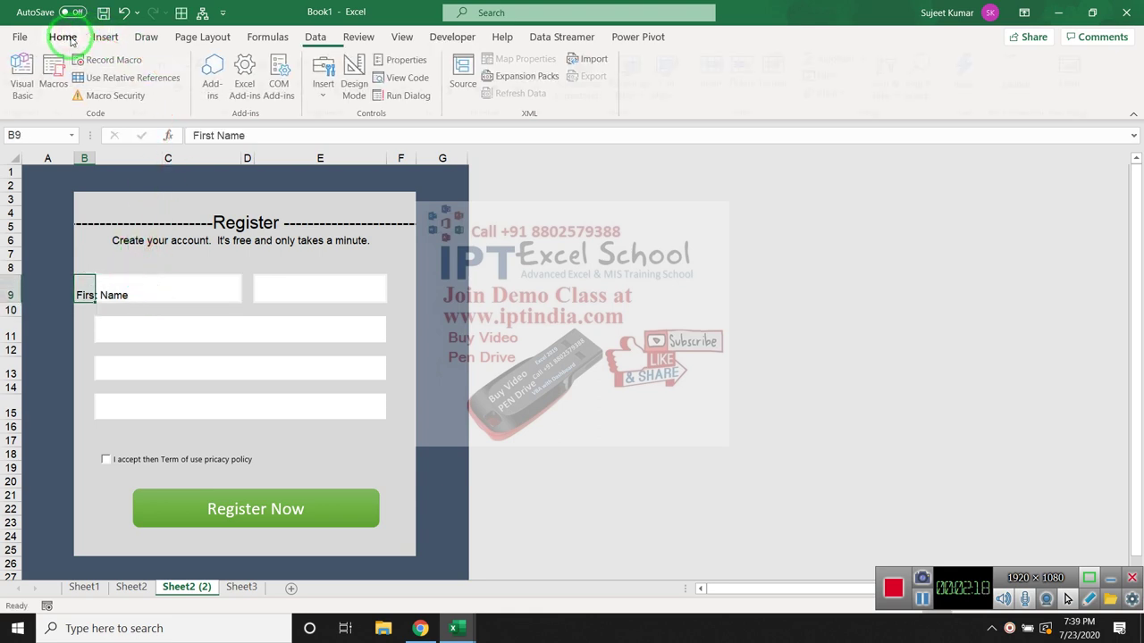
{"action": "left_click", "coordinate": [324, 90]}
{"action": "left_click", "coordinate": [324, 90]}
{"action": "left_click", "coordinate": [323, 90]}
{"action": "left_click", "coordinate": [323, 91]}
{"action": "left_click", "coordinate": [270, 89]}
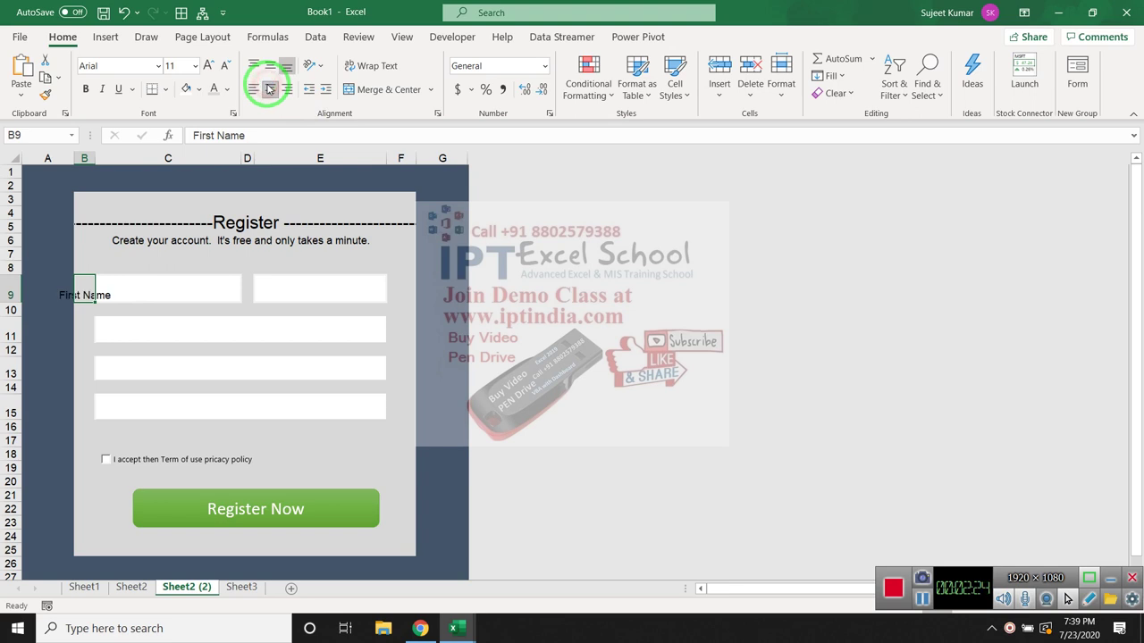
{"action": "left_click", "coordinate": [288, 90]}
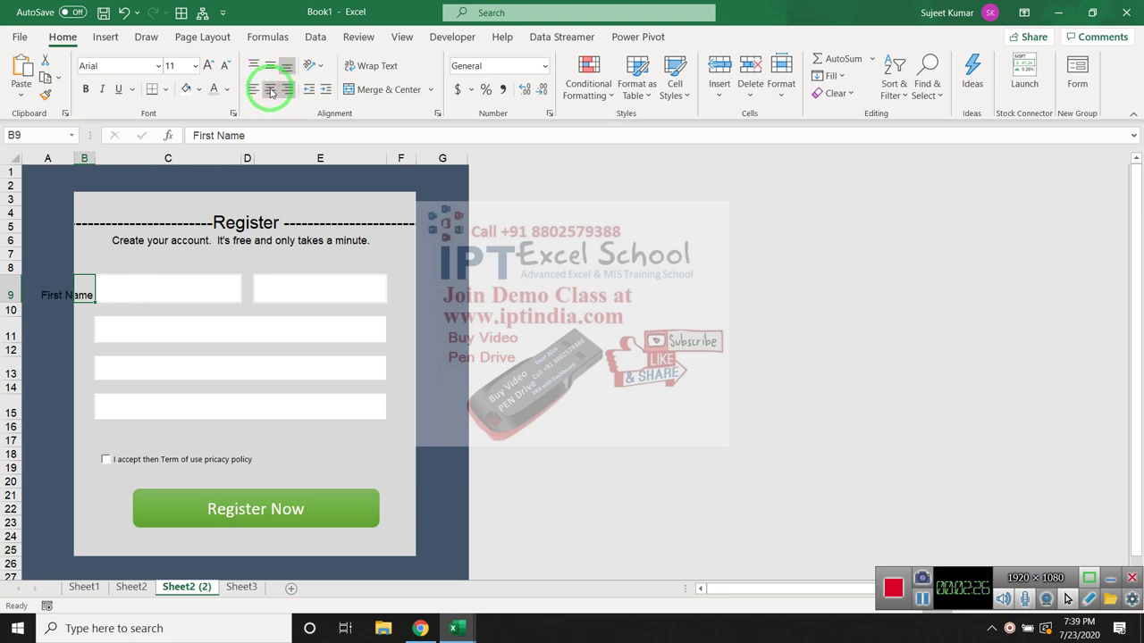
{"action": "left_click", "coordinate": [270, 90]}
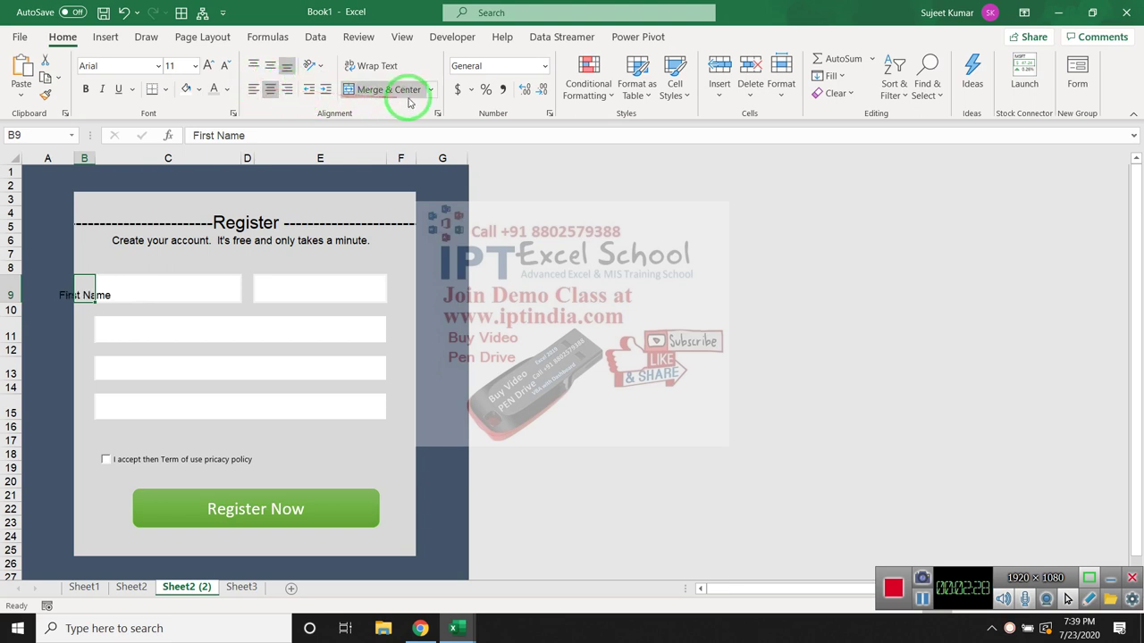
{"action": "left_click", "coordinate": [326, 89]}
{"action": "left_click", "coordinate": [326, 89]}
{"action": "left_click", "coordinate": [326, 89]}
{"action": "left_click", "coordinate": [326, 90]}
{"action": "left_click", "coordinate": [267, 72]}
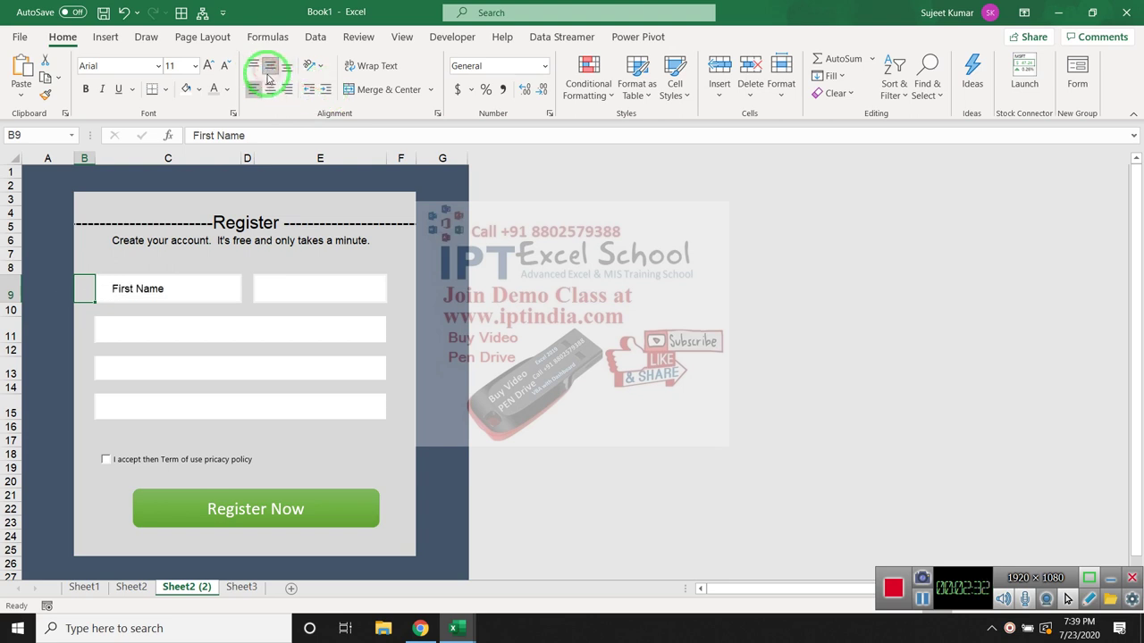
{"action": "left_click", "coordinate": [268, 369]}
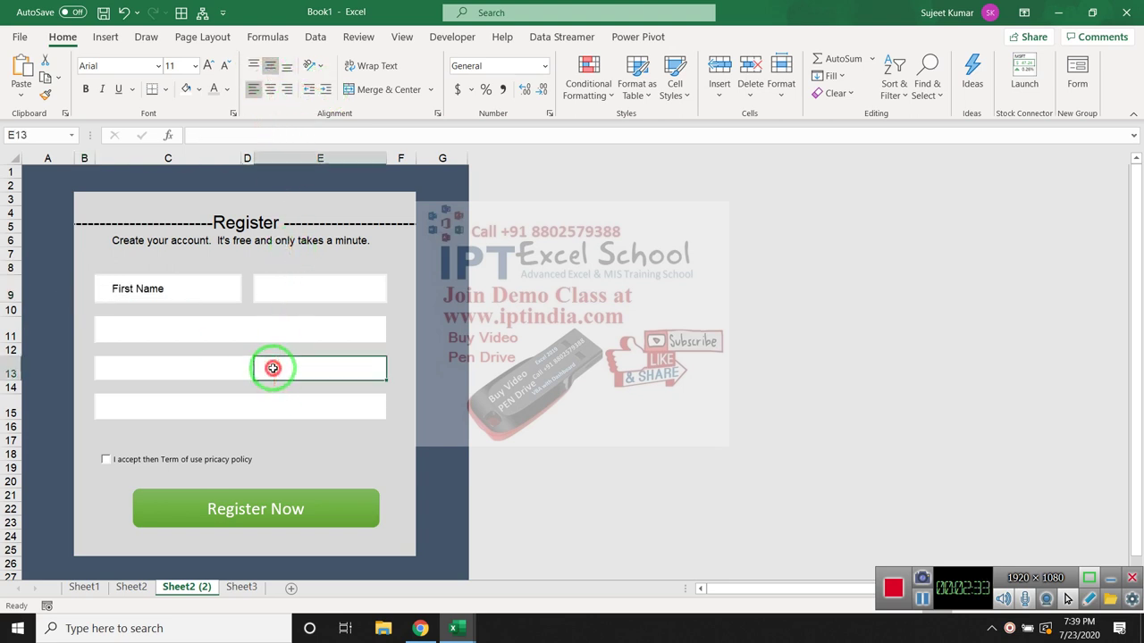
Enter the label Last Name in D9 and indent it twice.
{"action": "left_click", "coordinate": [248, 287]}
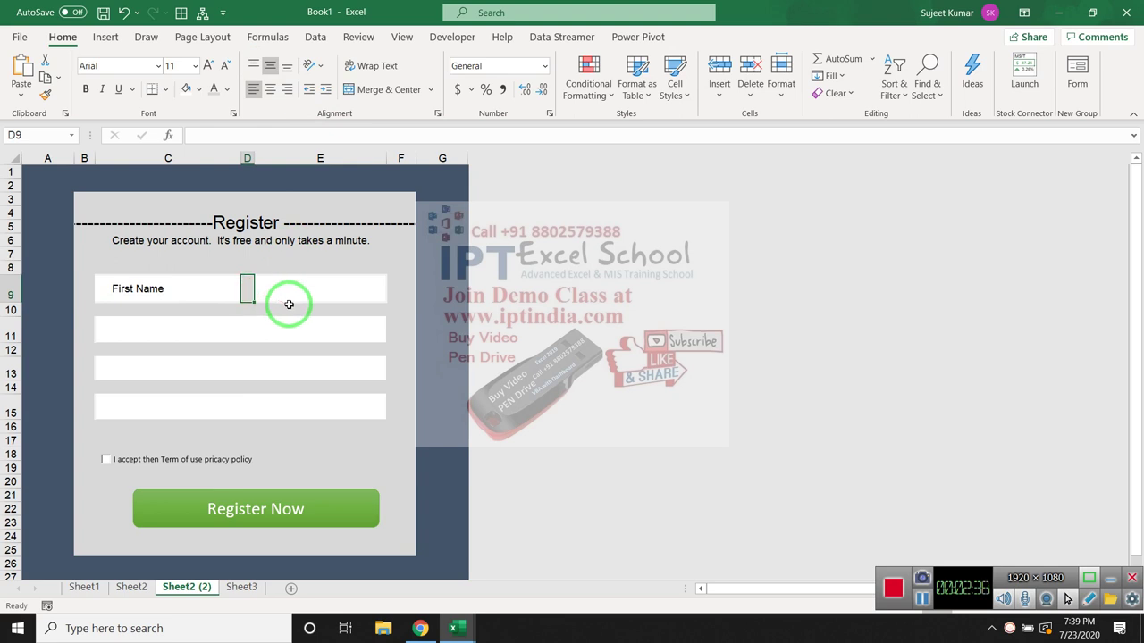
{"action": "type", "text": "Last N"}
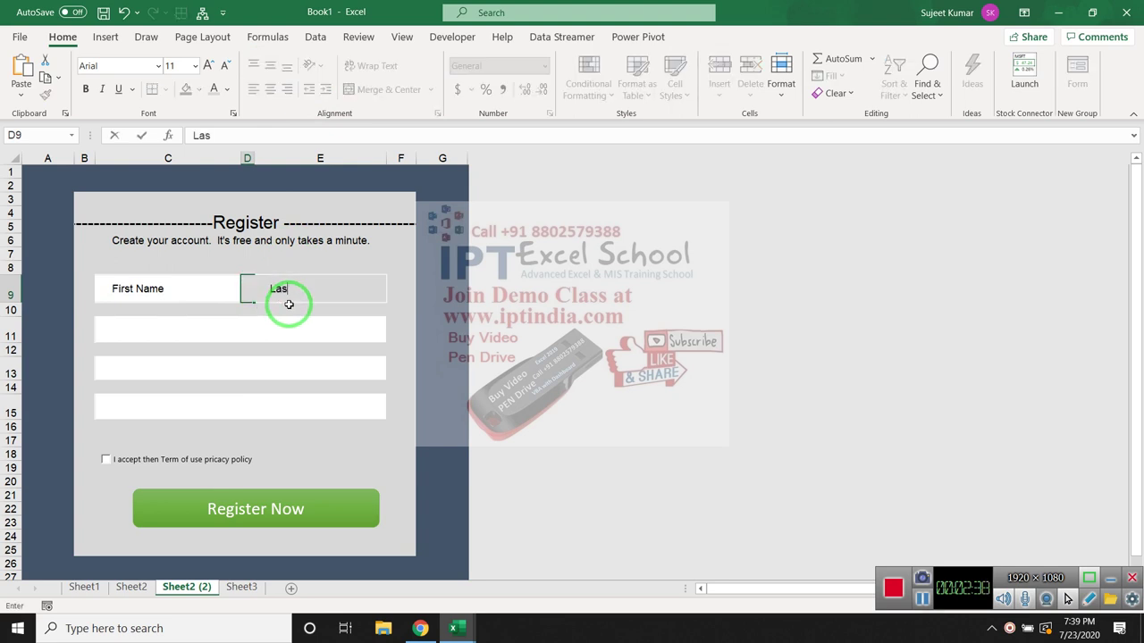
{"action": "type", "text": "ame"}
{"action": "key", "text": "ctrl+Return"}
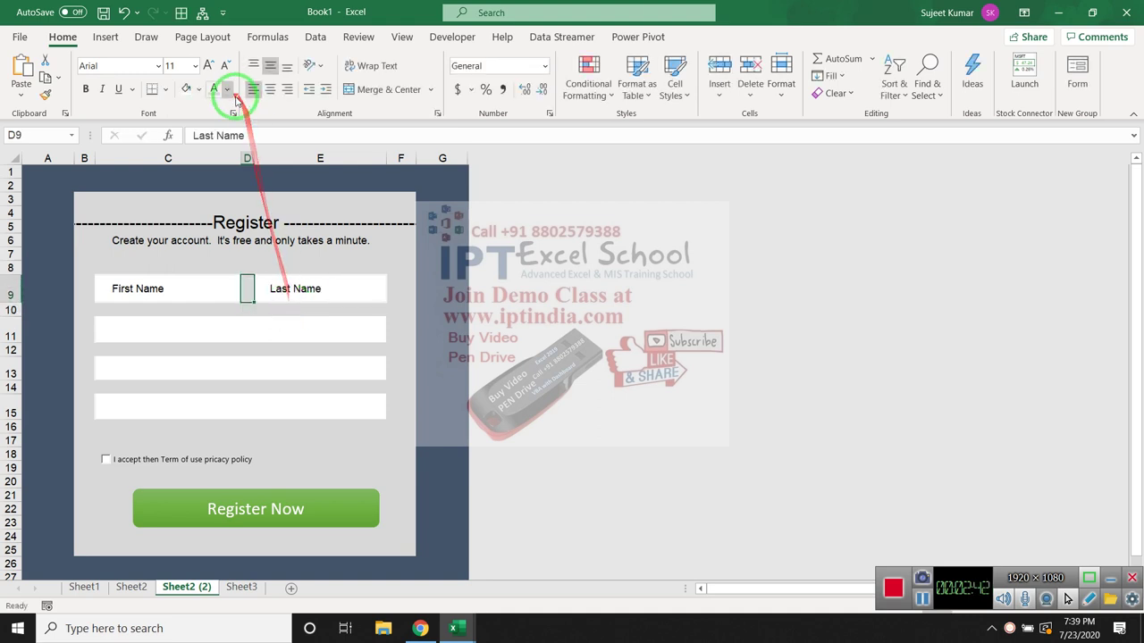
{"action": "left_click", "coordinate": [308, 90]}
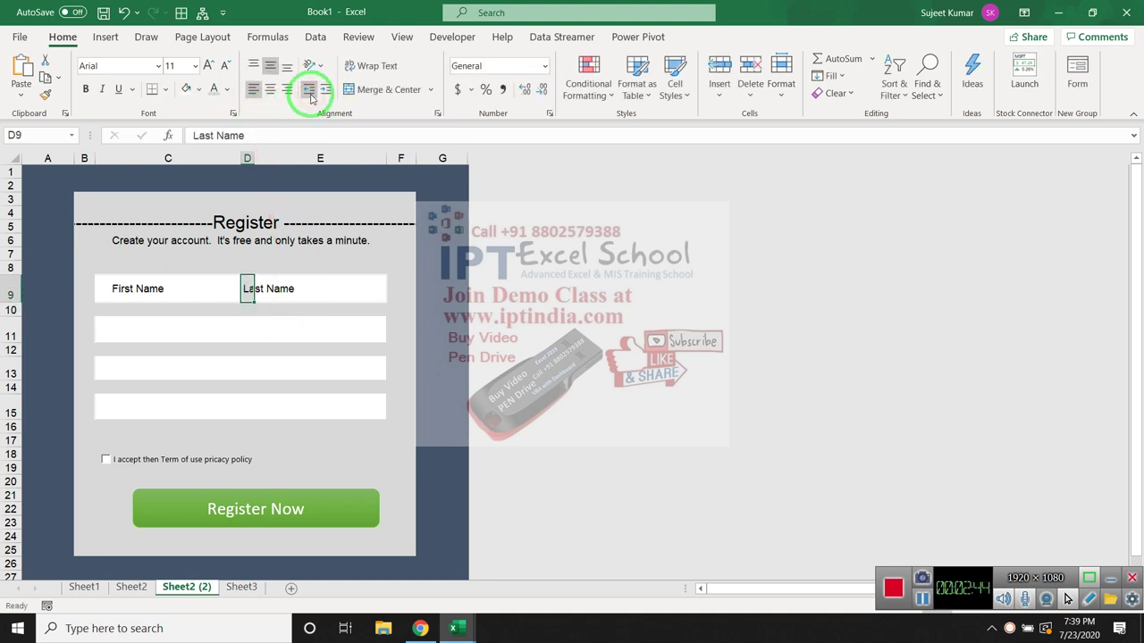
{"action": "left_click", "coordinate": [327, 90]}
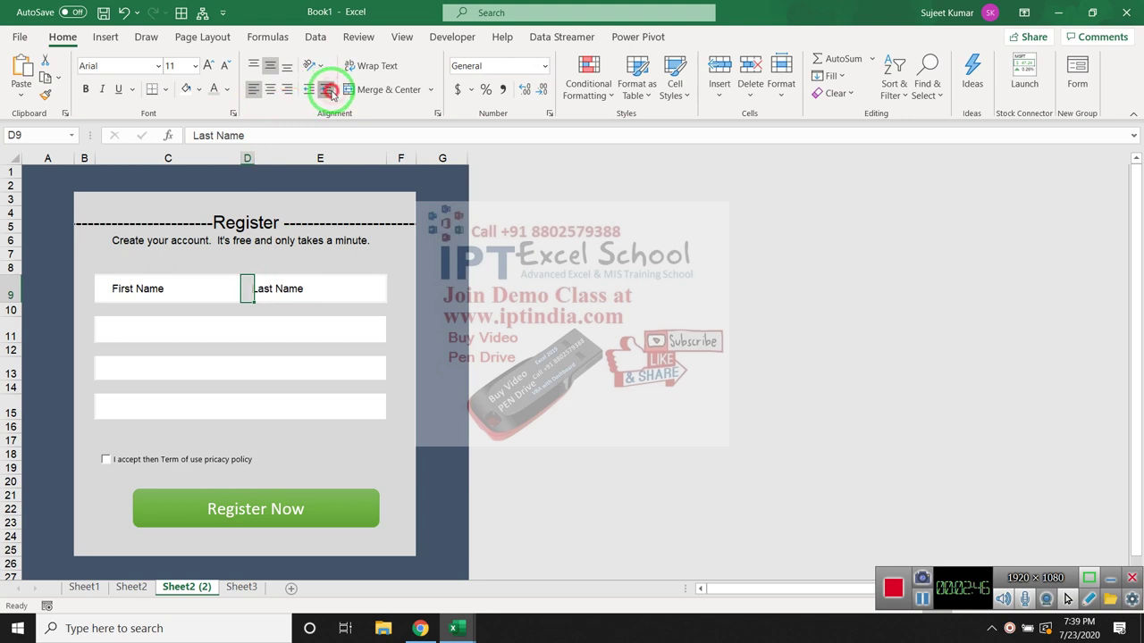
{"action": "left_click", "coordinate": [328, 91]}
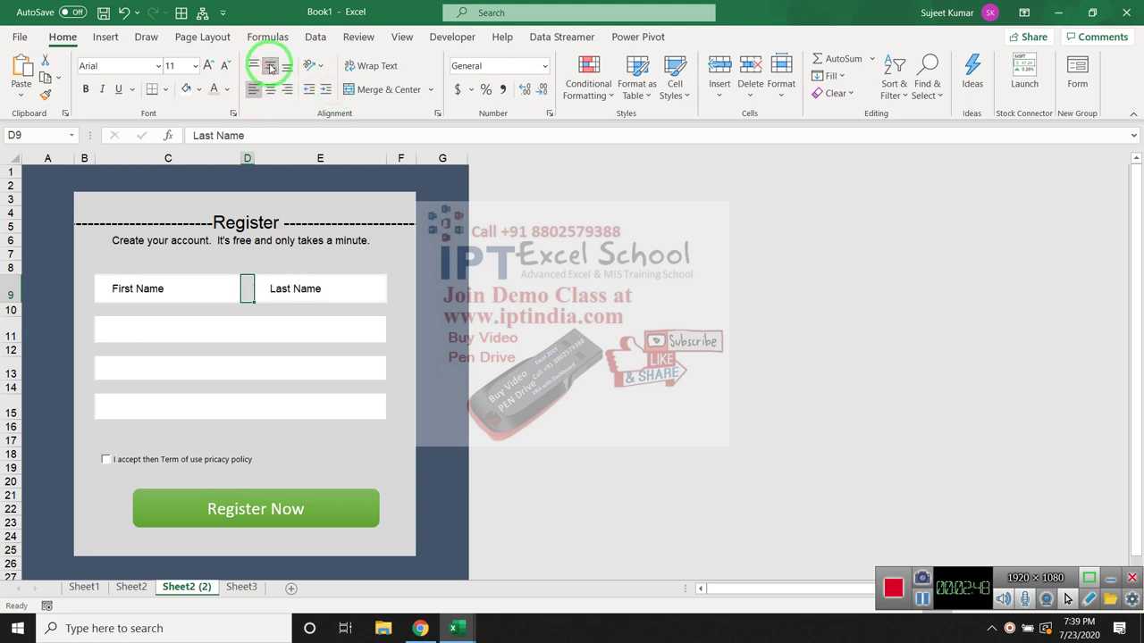
Add the Emial label to cell B11.
{"action": "left_click", "coordinate": [87, 329]}
{"action": "type", "text": "E"}
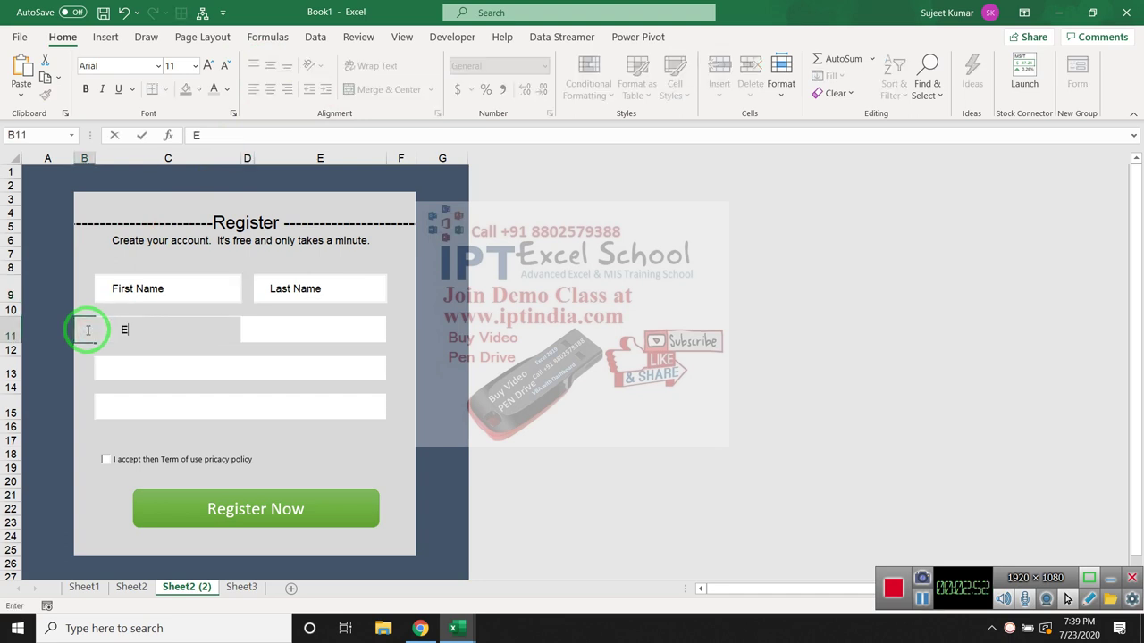
{"action": "key", "text": "Escape"}
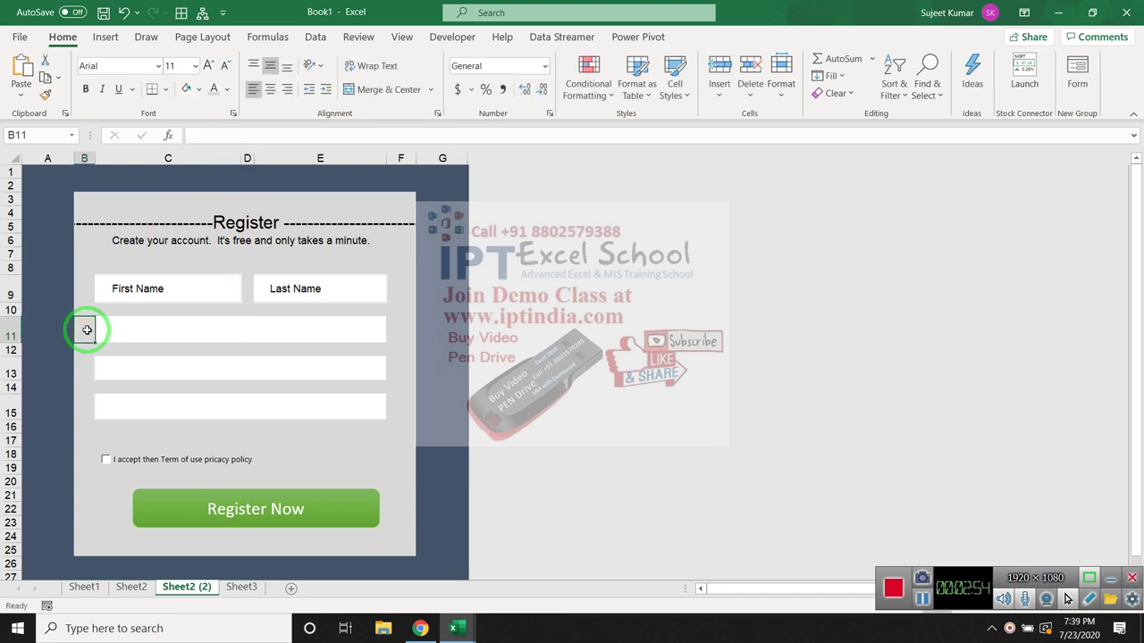
{"action": "type", "text": "Emial"}
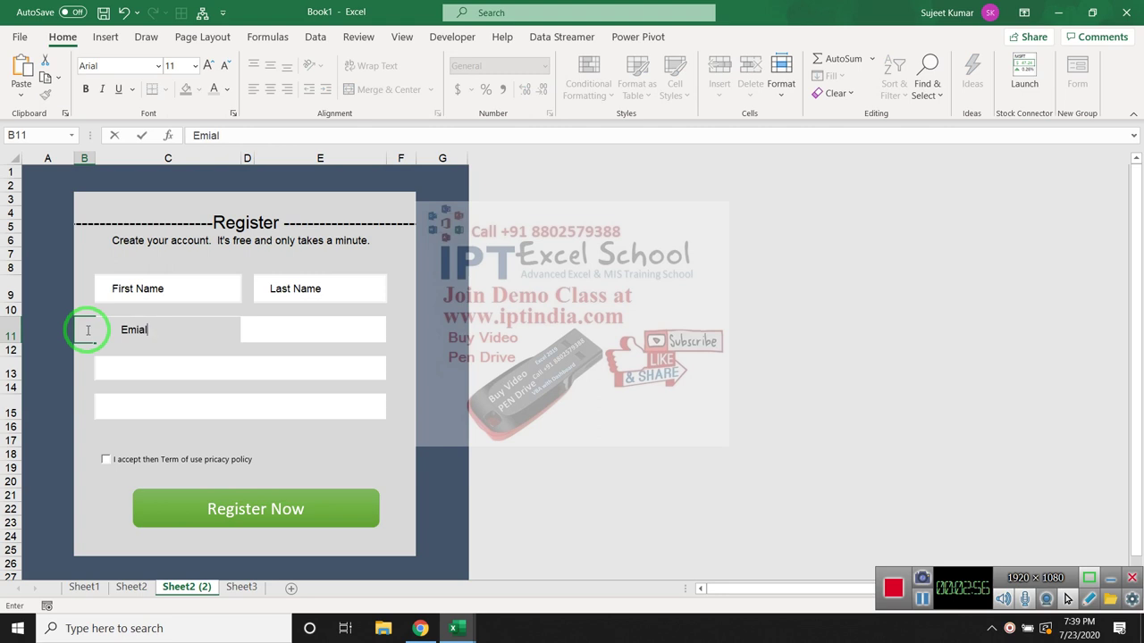
{"action": "left_click", "coordinate": [88, 330]}
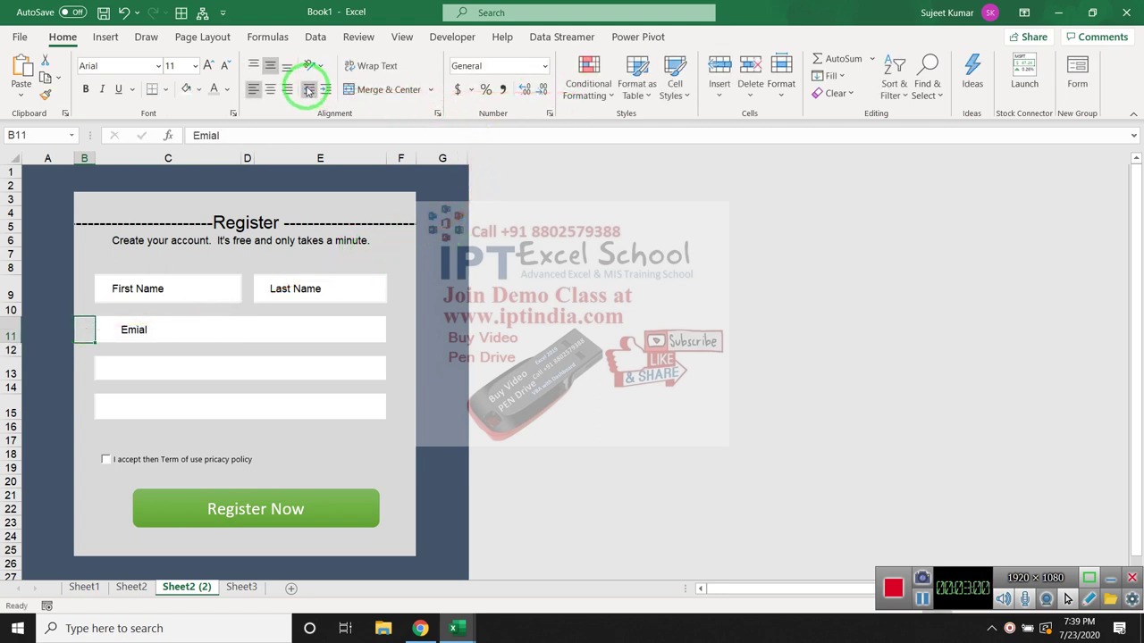
Type test text dsafsd into C13, delete it, and bring up the Format Cells settings.
{"action": "left_click", "coordinate": [105, 369]}
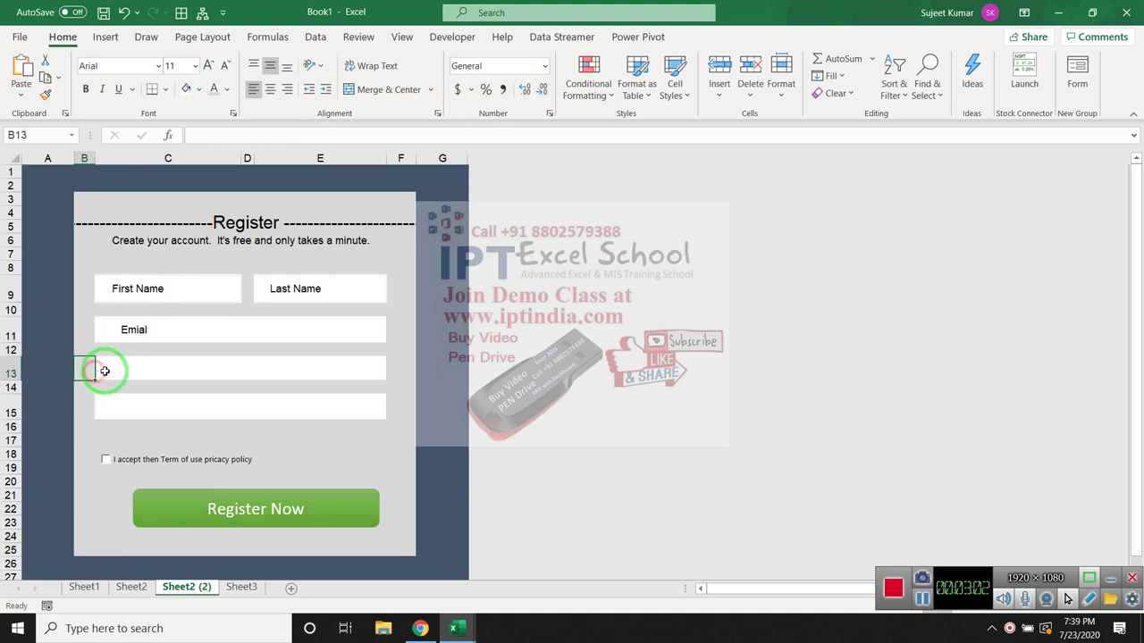
{"action": "left_click", "coordinate": [105, 371]}
{"action": "type", "text": "dsafsd"}
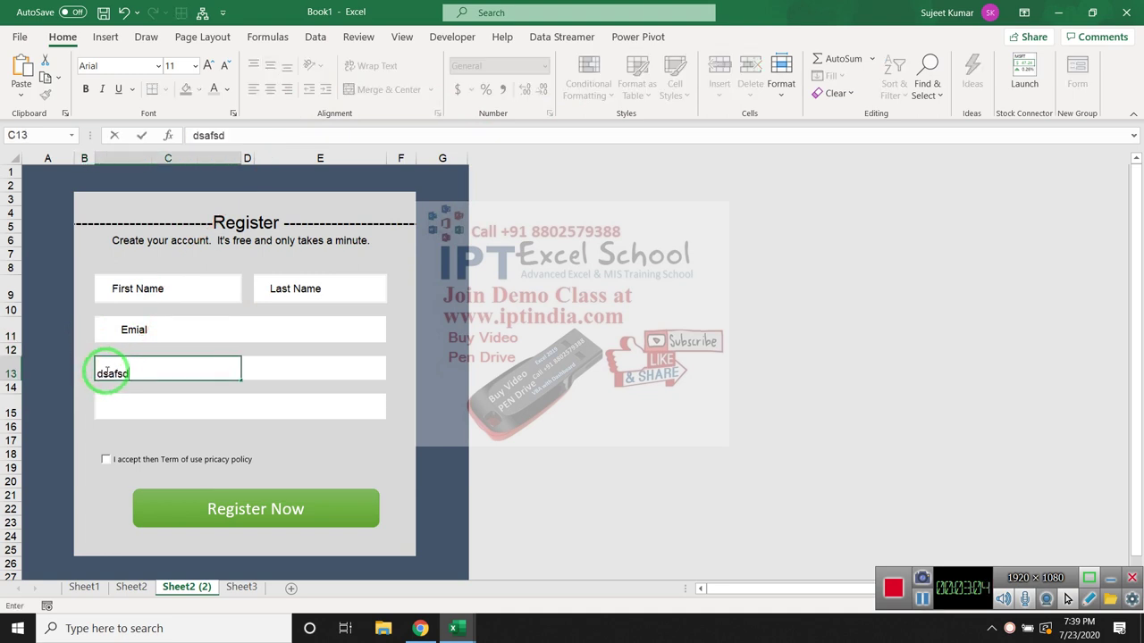
{"action": "key", "text": "Return"}
{"action": "left_click", "coordinate": [114, 371]}
{"action": "key", "text": "Delete"}
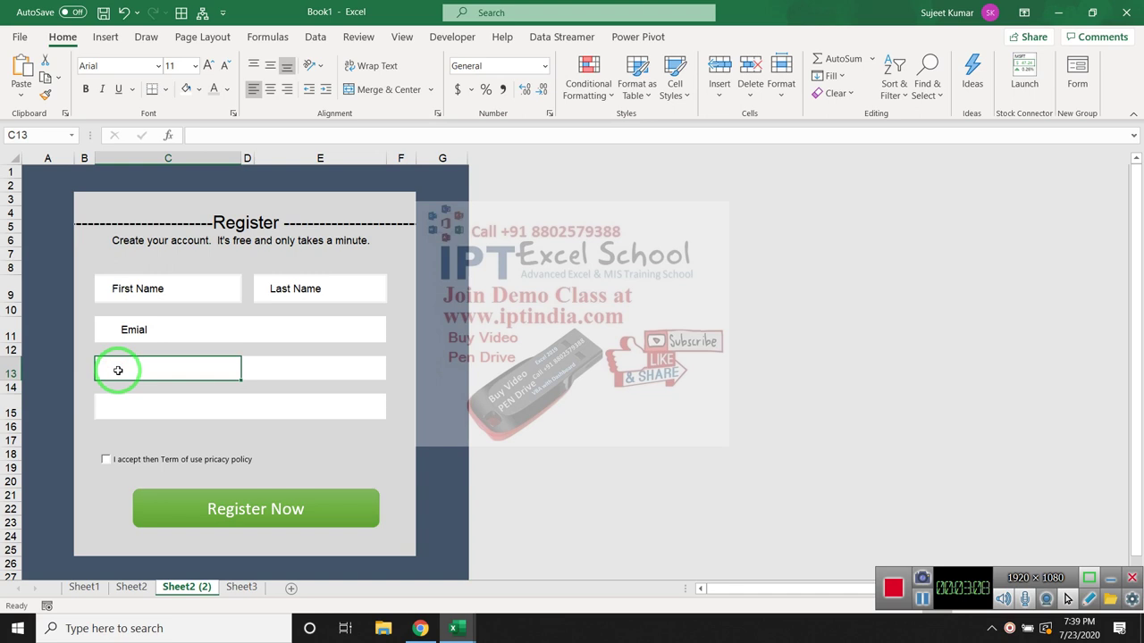
{"action": "left_click", "coordinate": [548, 116]}
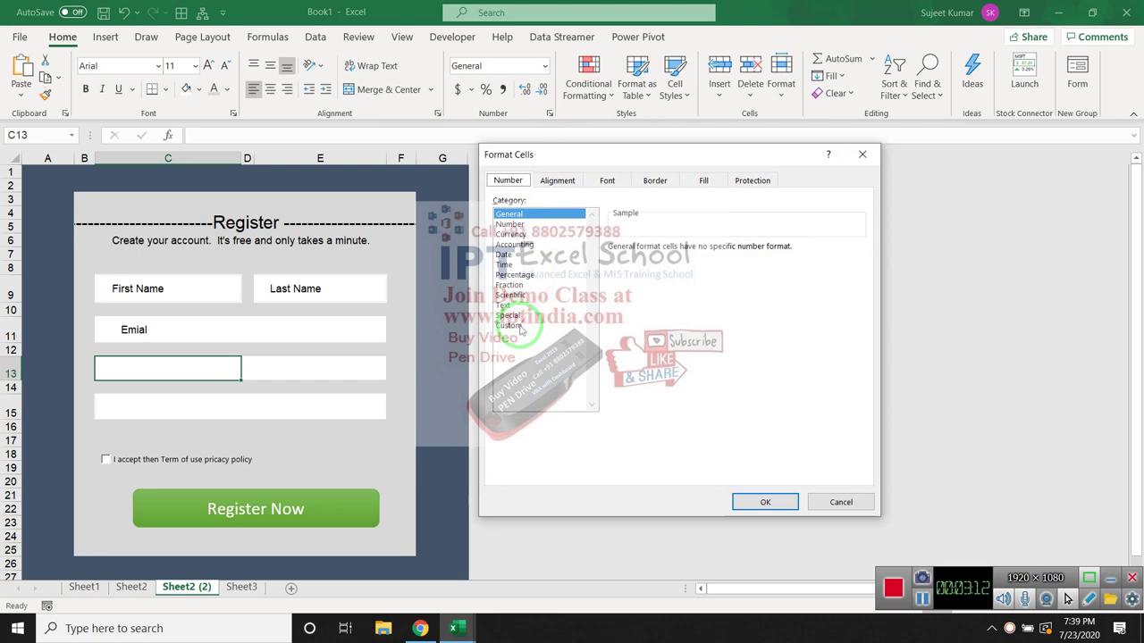
Give C13 a custom number format that masks entries, then test it with 12.
{"action": "left_click", "coordinate": [518, 325]}
{"action": "left_click", "coordinate": [648, 260]}
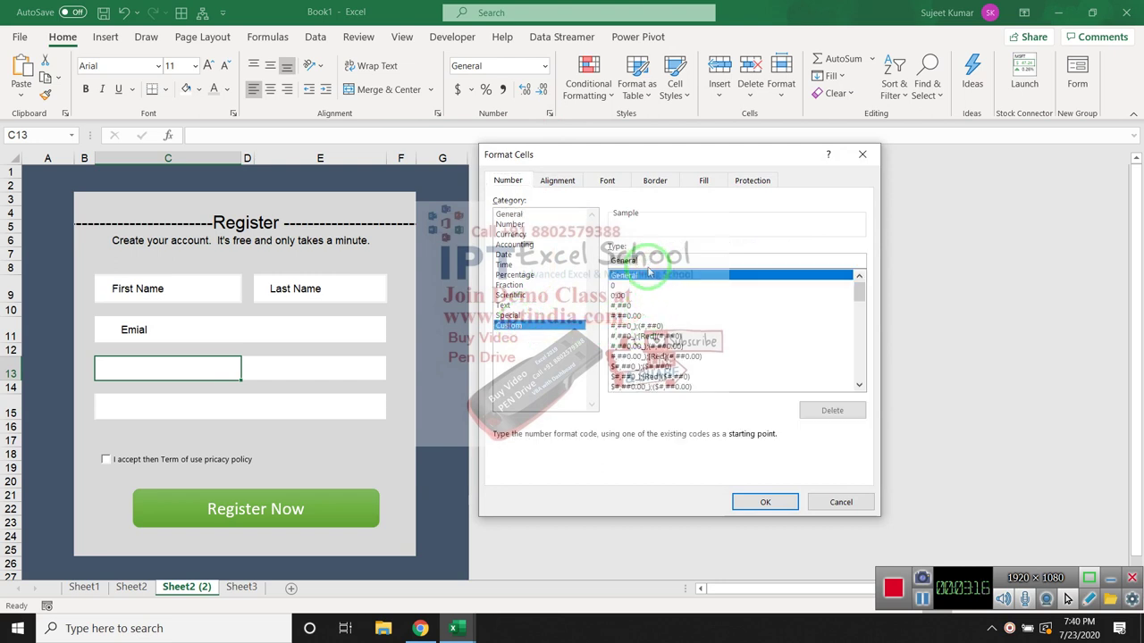
{"action": "key", "text": "BackSpace"}
{"action": "key", "text": "BackSpace"}
{"action": "key", "text": "BackSpace"}
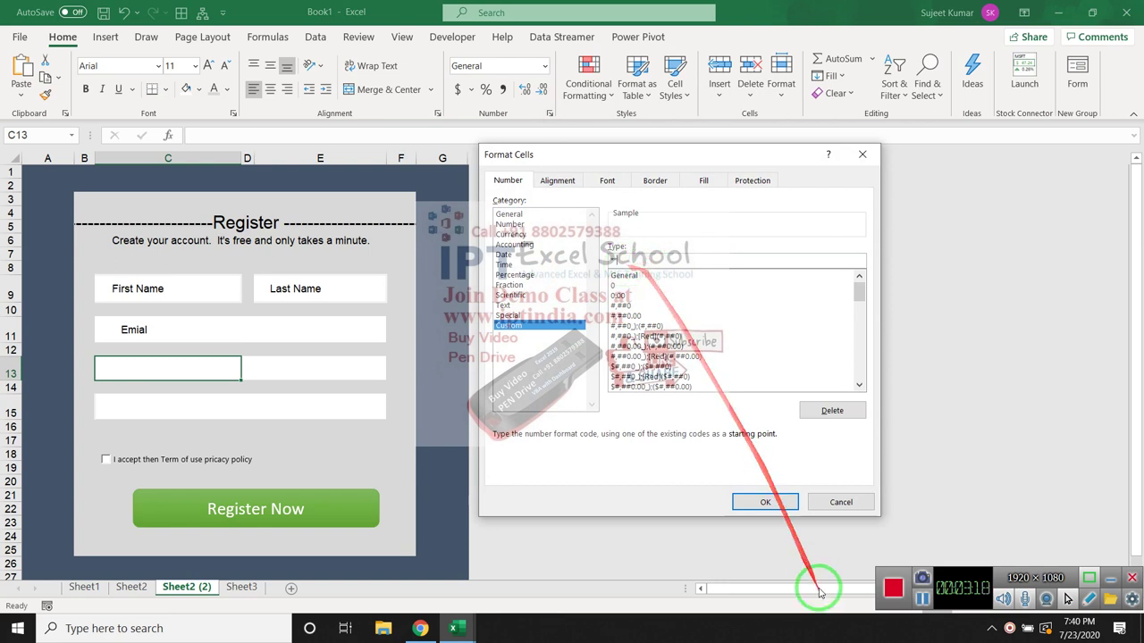
{"action": "left_click", "coordinate": [770, 505]}
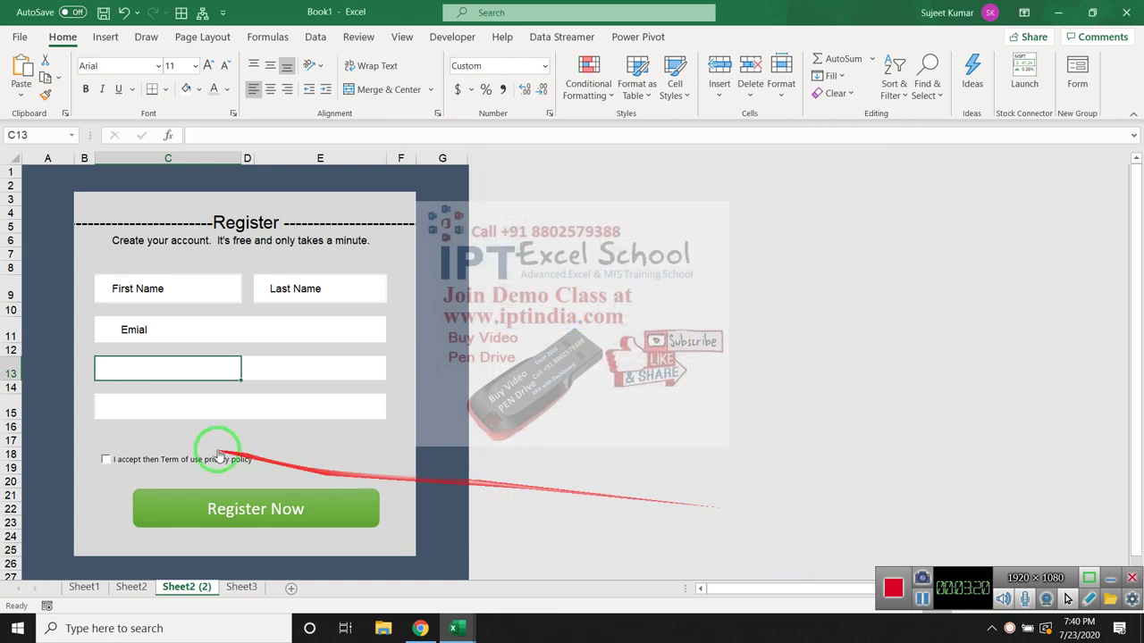
{"action": "type", "text": "125"}
{"action": "key", "text": "Return"}
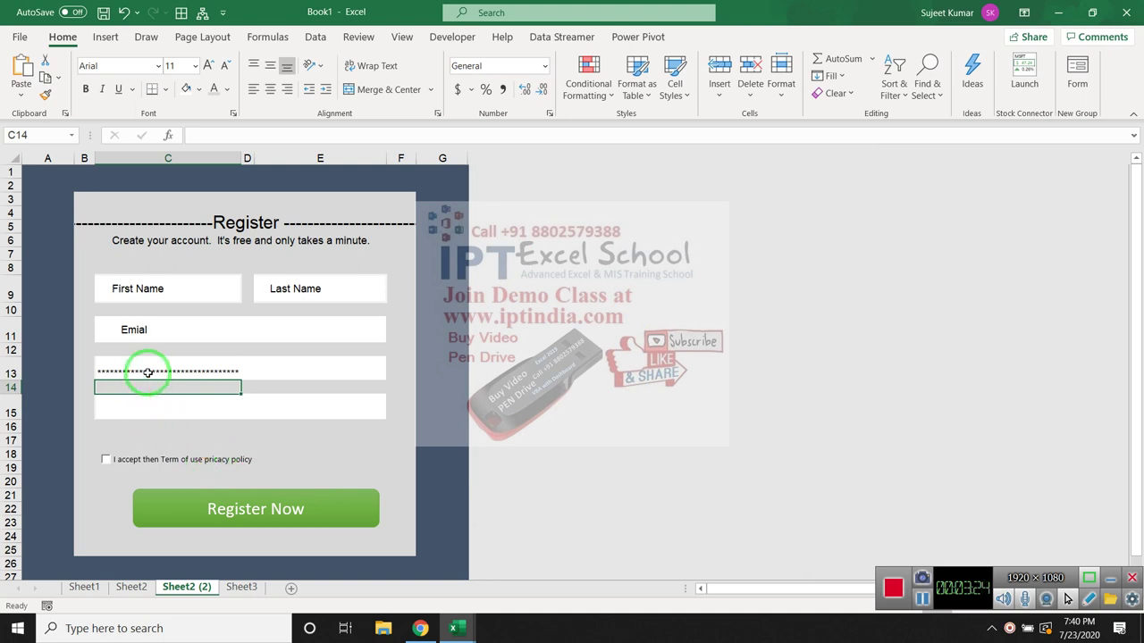
Enter the number 52452 in the C15 field and reselect it.
{"action": "left_click", "coordinate": [139, 411]}
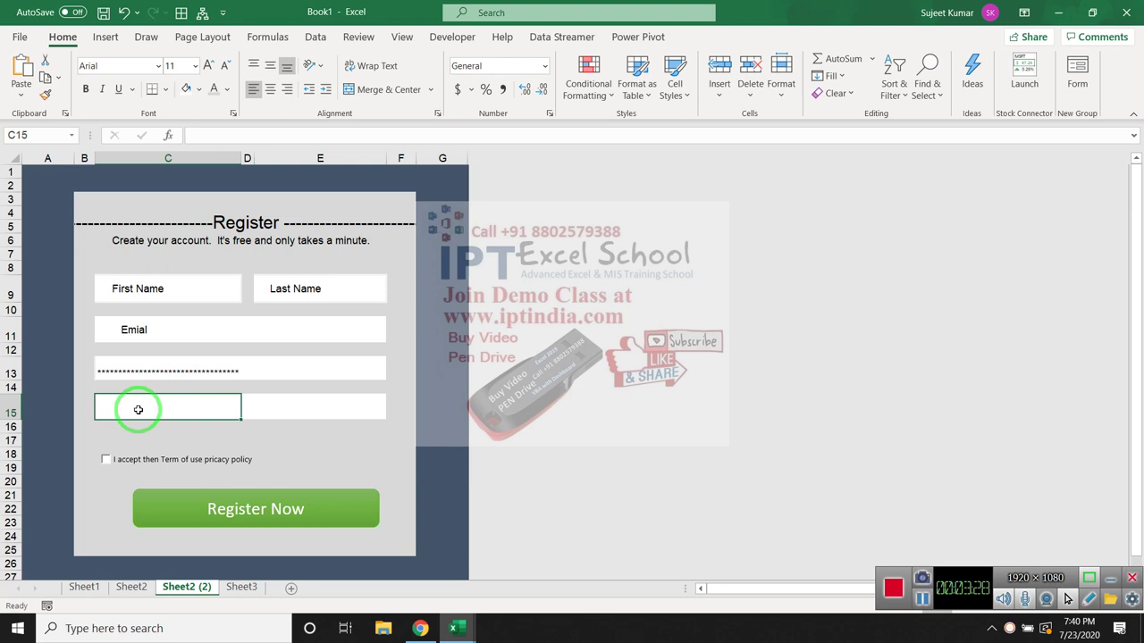
{"action": "type", "text": "152452"}
{"action": "key", "text": "Return"}
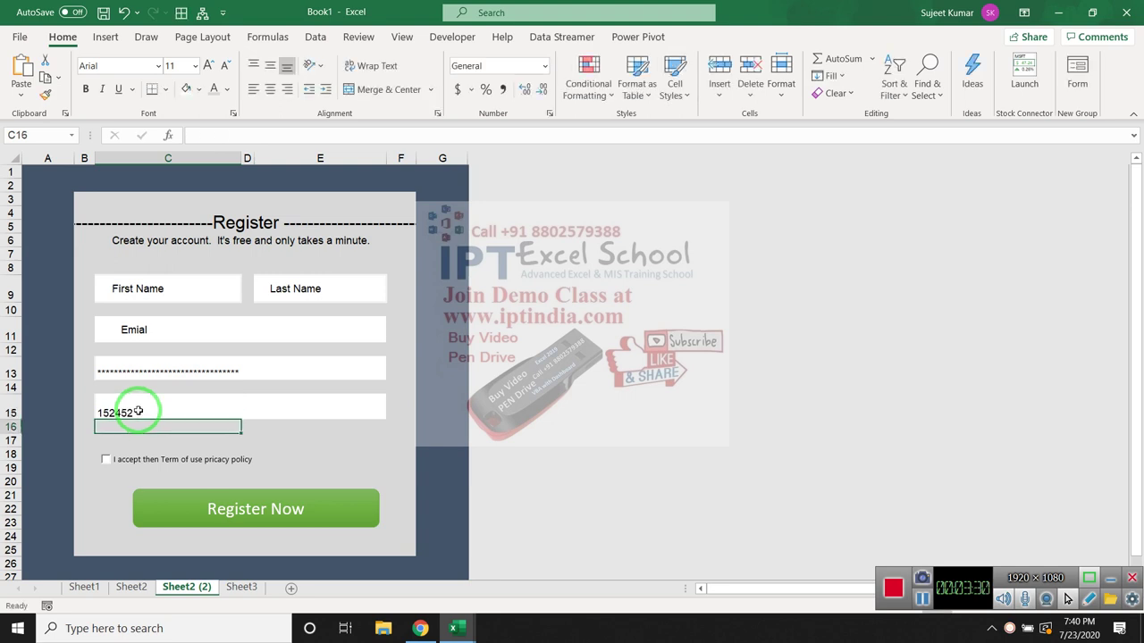
{"action": "left_click", "coordinate": [158, 411]}
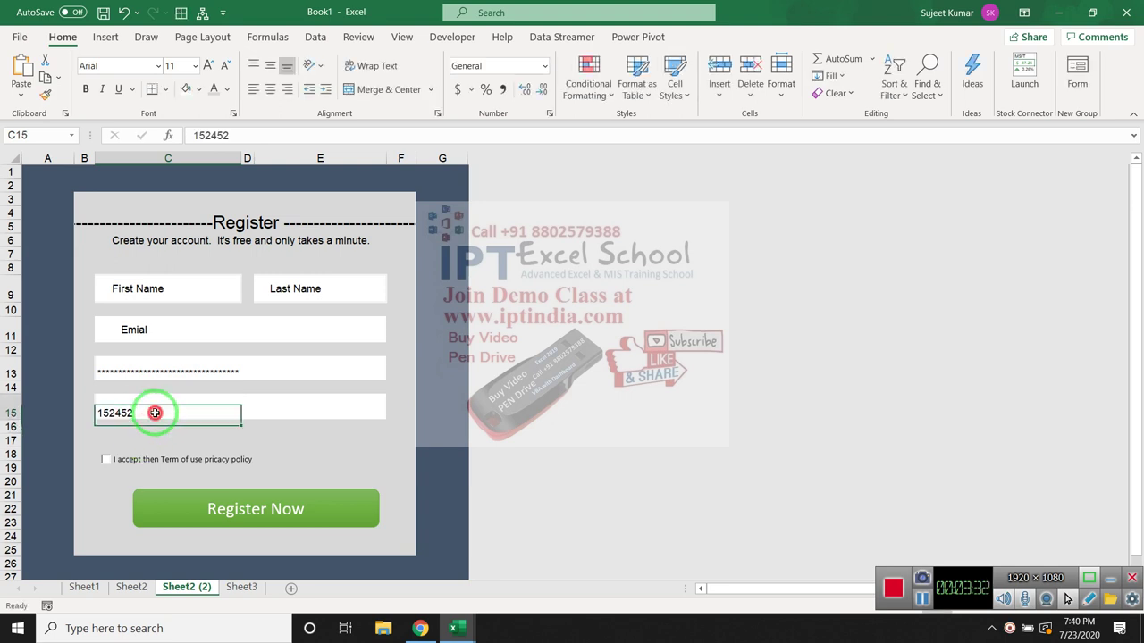
Apply a custom number format to C15 that displays its number as X characters.
{"action": "left_click", "coordinate": [548, 114]}
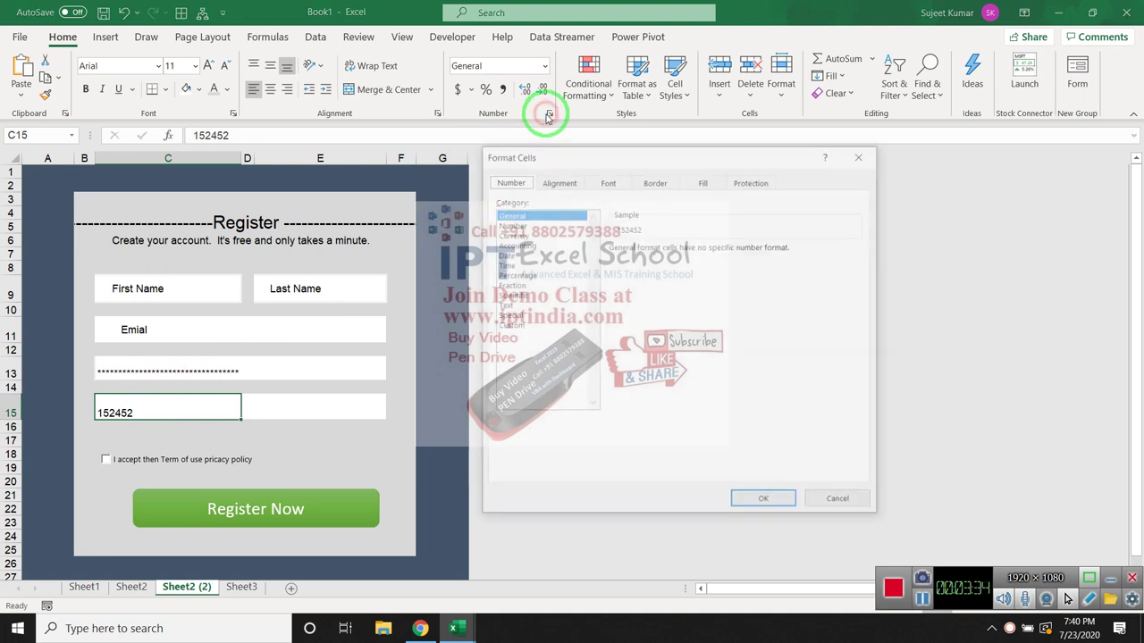
{"action": "left_click", "coordinate": [508, 317]}
{"action": "left_click", "coordinate": [509, 325]}
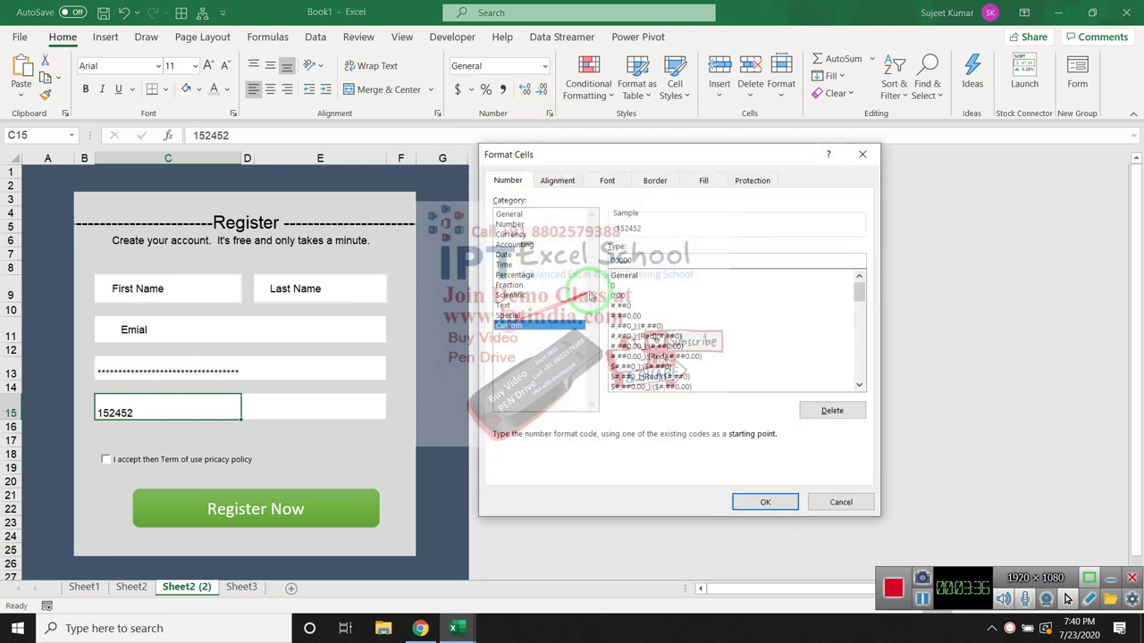
{"action": "left_click", "coordinate": [623, 261]}
{"action": "type", "text": ";;;"}
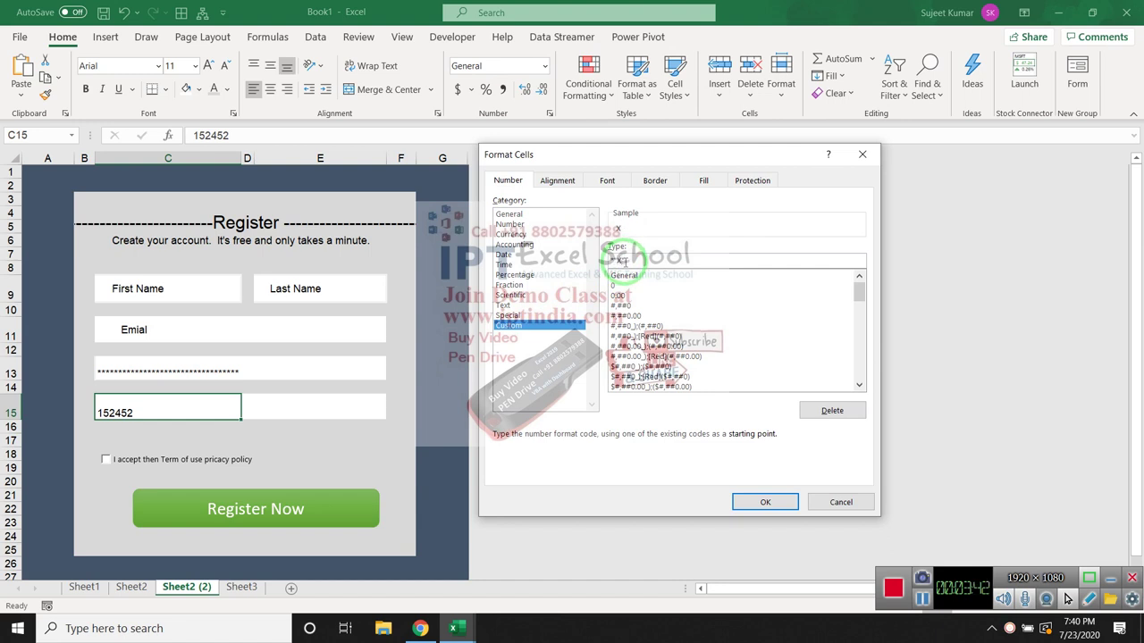
{"action": "key", "text": "Return"}
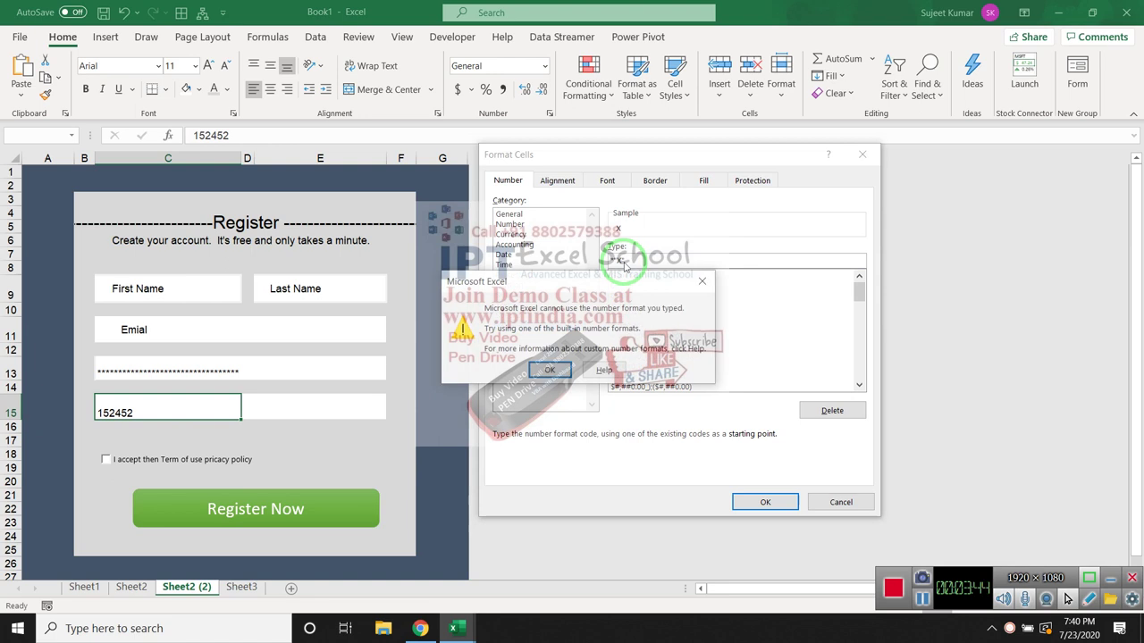
{"action": "left_click", "coordinate": [594, 304]}
{"action": "left_click", "coordinate": [640, 260]}
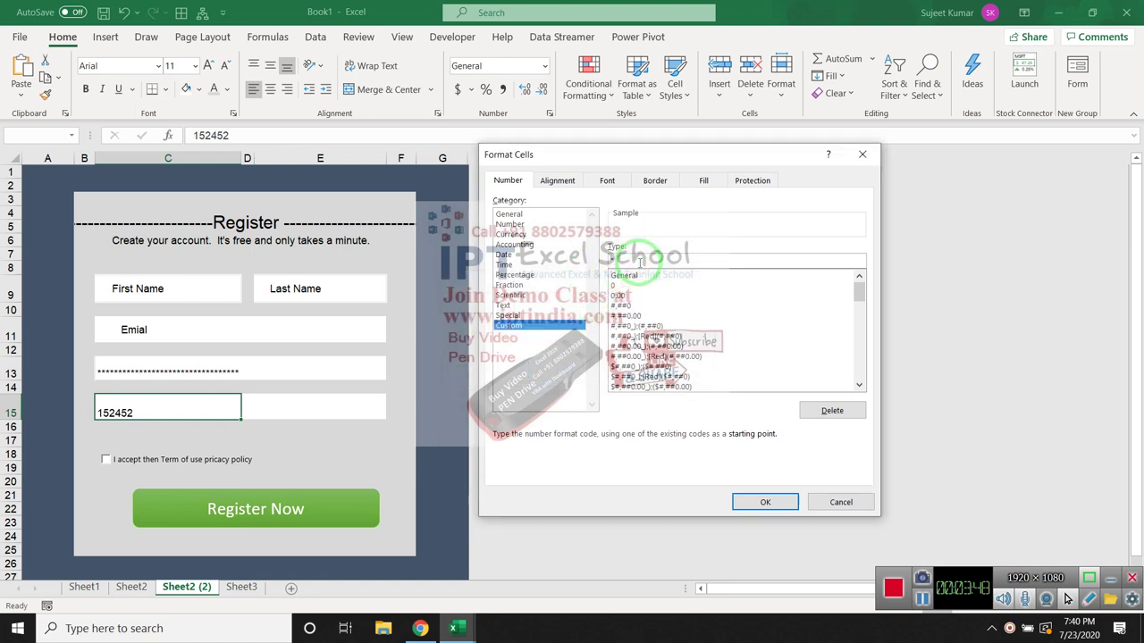
{"action": "key", "text": "Return"}
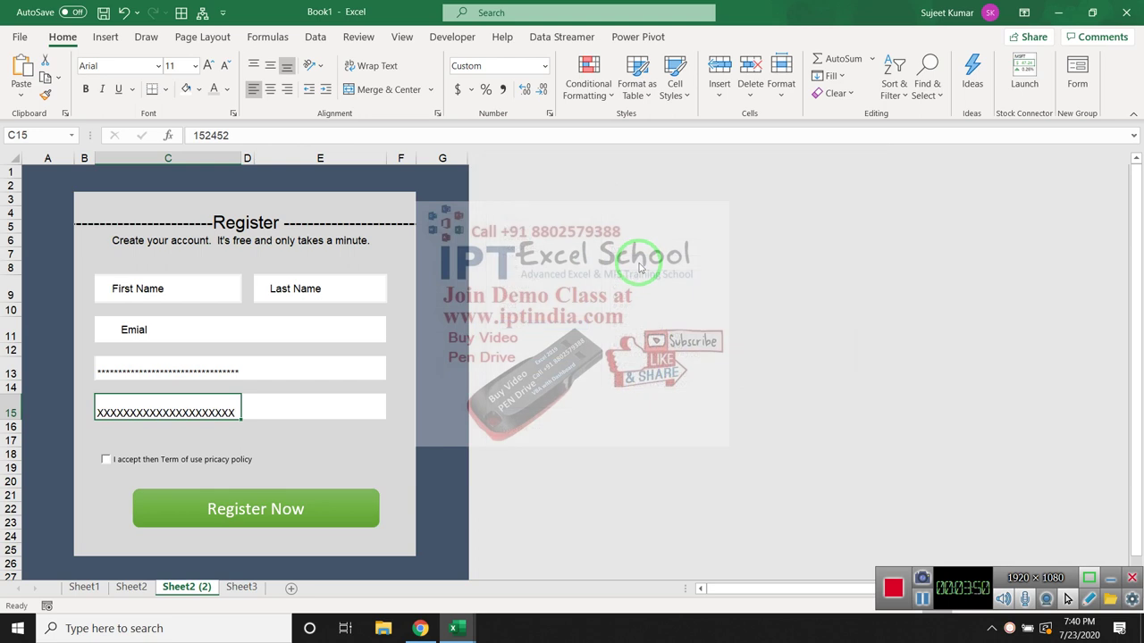
Tick the terms-of-use checkbox, check the form fields, and switch back to the Visual Basic editor.
{"action": "left_click", "coordinate": [287, 452]}
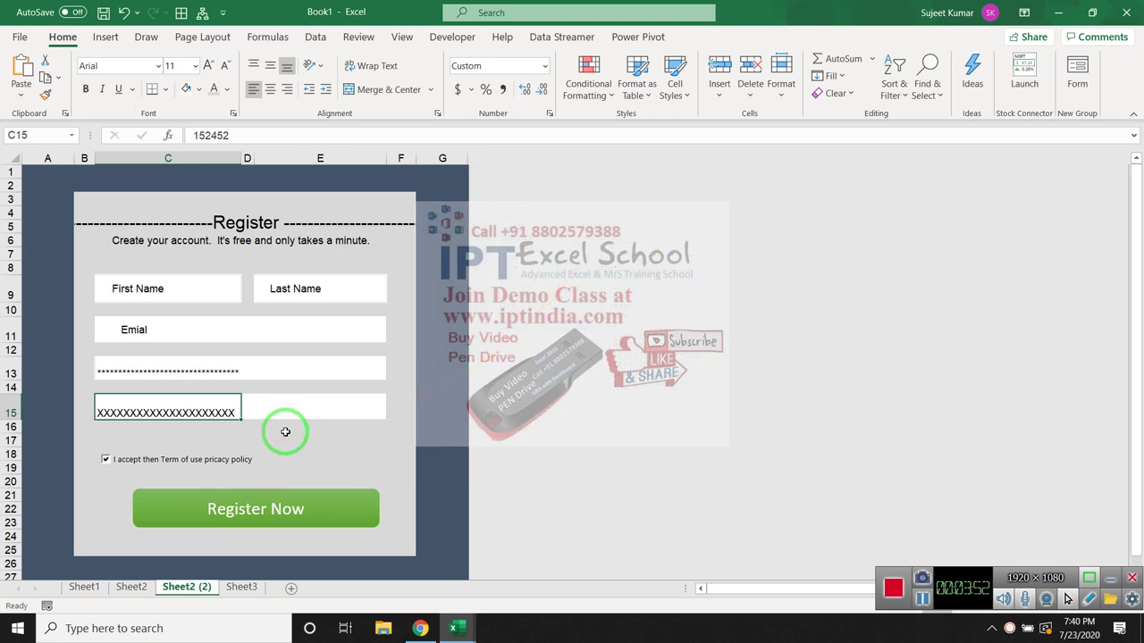
{"action": "left_click", "coordinate": [276, 410]}
{"action": "left_click", "coordinate": [197, 413]}
{"action": "left_click", "coordinate": [152, 374]}
{"action": "left_click", "coordinate": [142, 331]}
{"action": "left_click", "coordinate": [143, 288]}
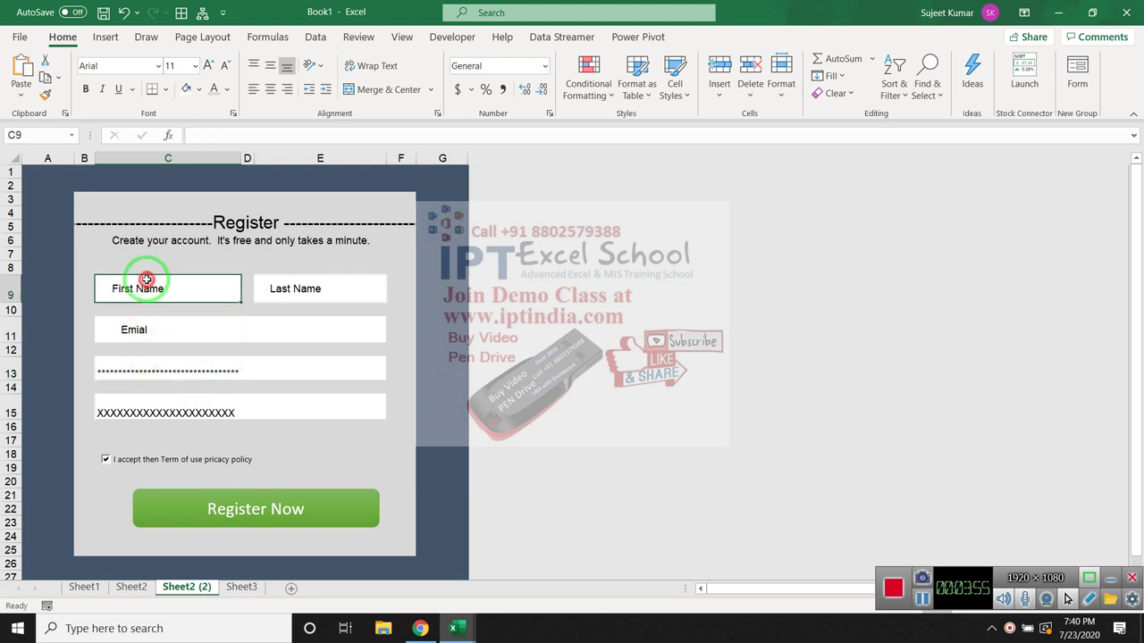
{"action": "left_click", "coordinate": [454, 631]}
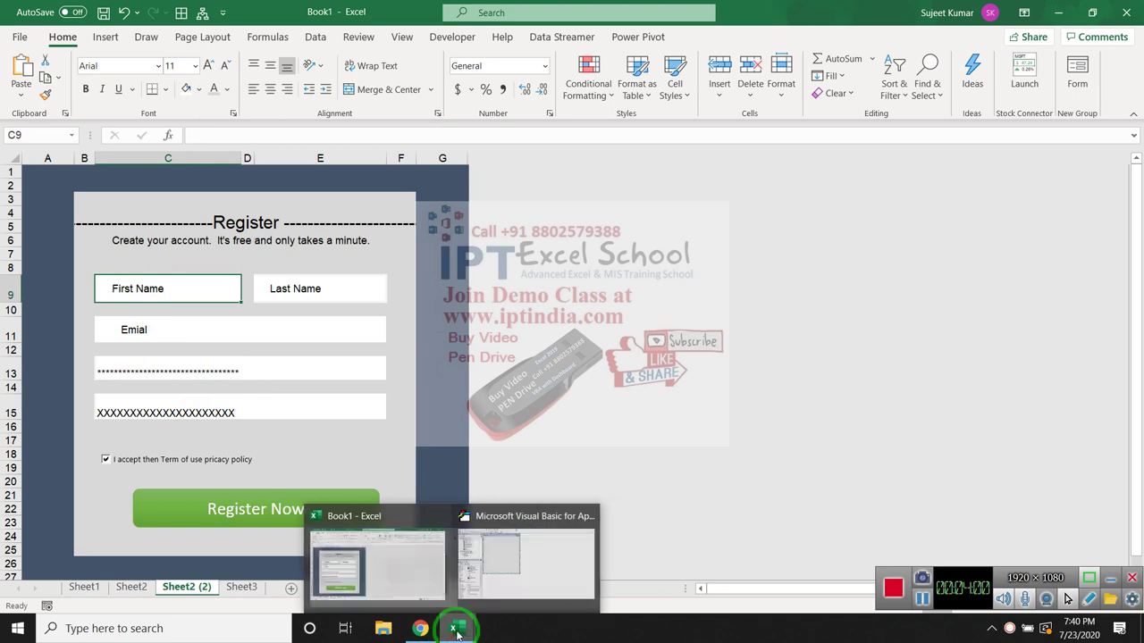
{"action": "left_click", "coordinate": [497, 590]}
Make UserForm1 wider and much shorter, and draw a textbox near its top.
{"action": "left_click", "coordinate": [514, 404]}
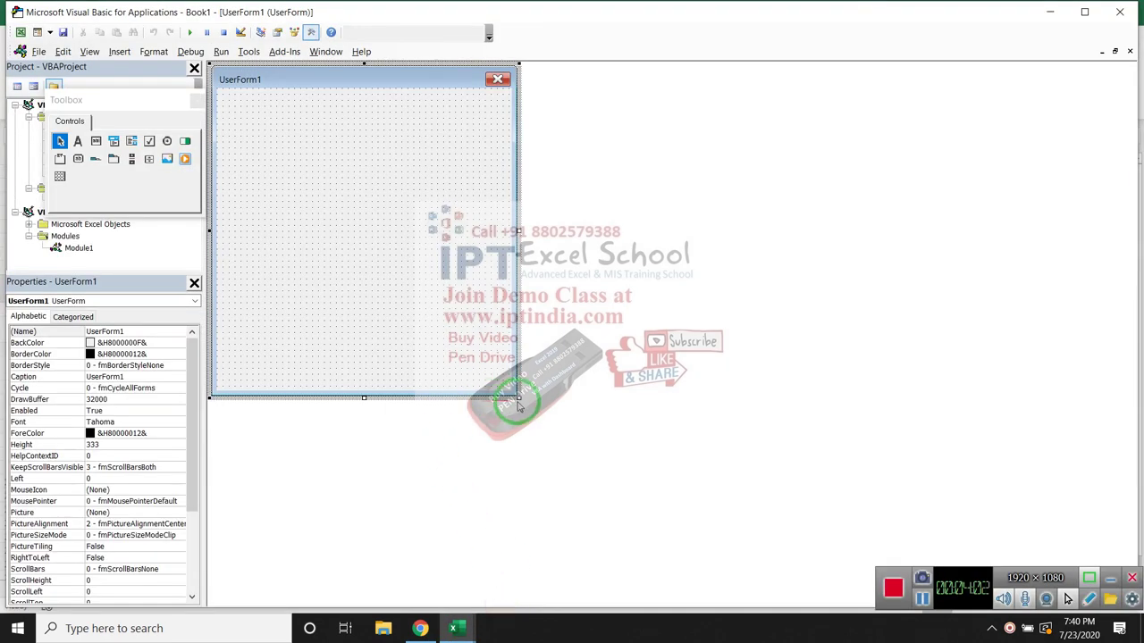
{"action": "left_click_drag", "start_coordinate": [517, 398], "coordinate": [617, 218]}
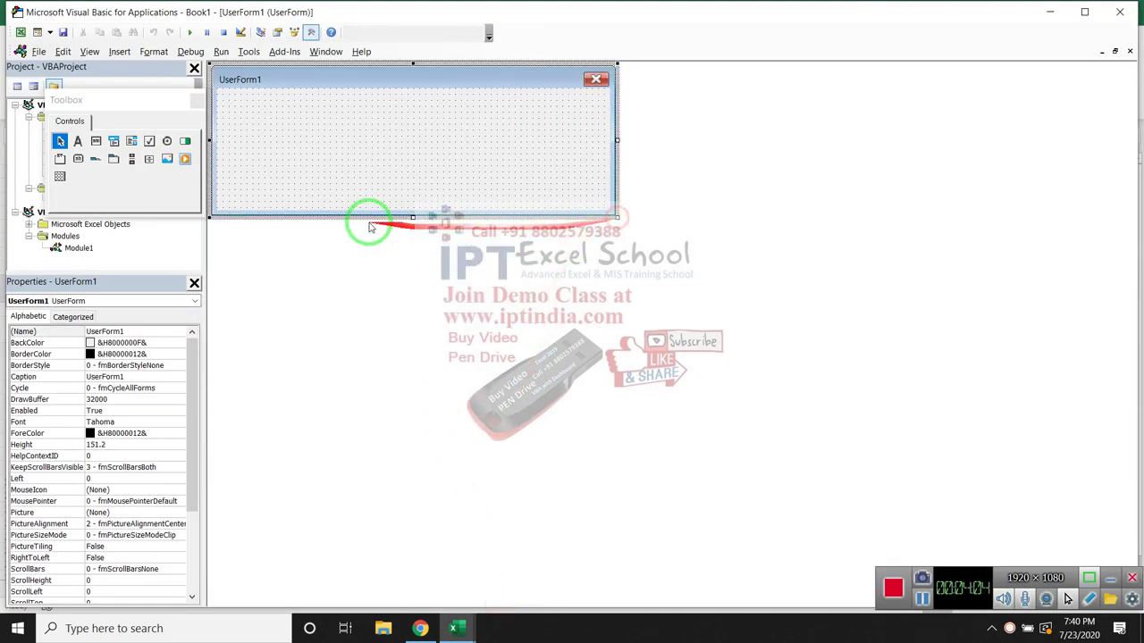
{"action": "left_click", "coordinate": [96, 141]}
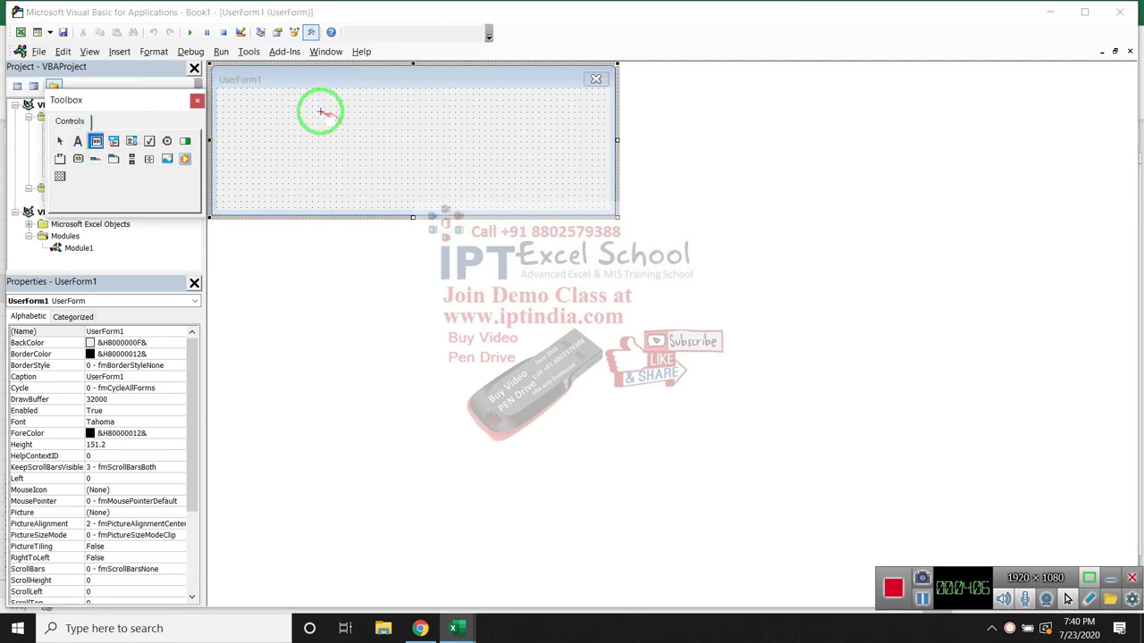
{"action": "left_click_drag", "start_coordinate": [305, 109], "coordinate": [431, 140]}
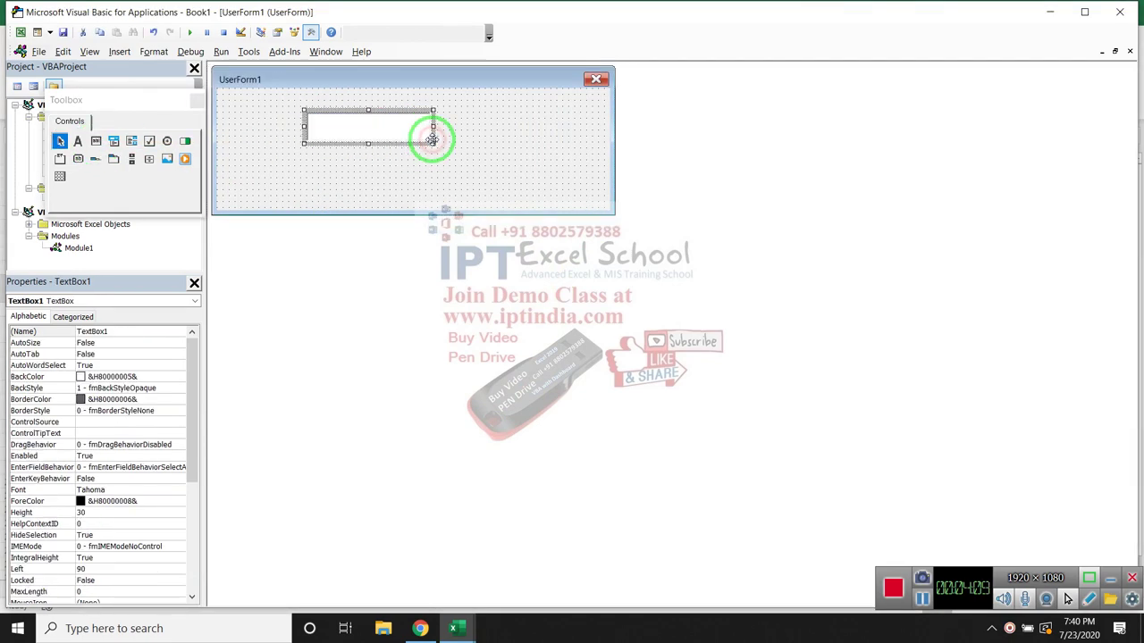
Add a trial Username label beside the textbox, then delete it.
{"action": "left_click", "coordinate": [78, 141]}
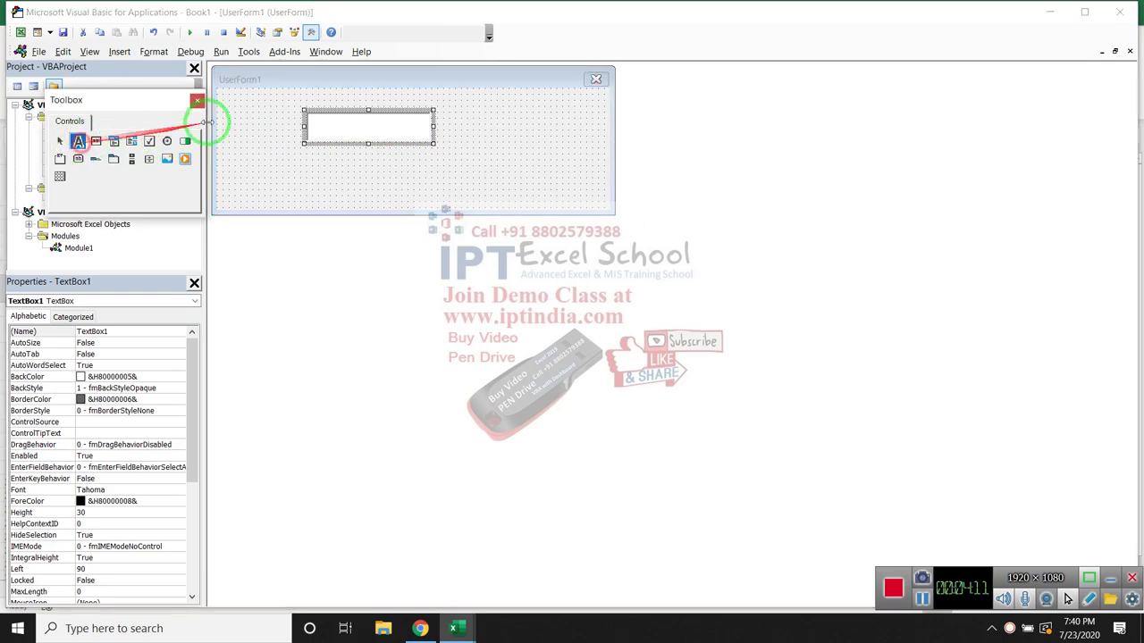
{"action": "left_click_drag", "start_coordinate": [231, 116], "coordinate": [290, 144]}
{"action": "left_click", "coordinate": [257, 130]}
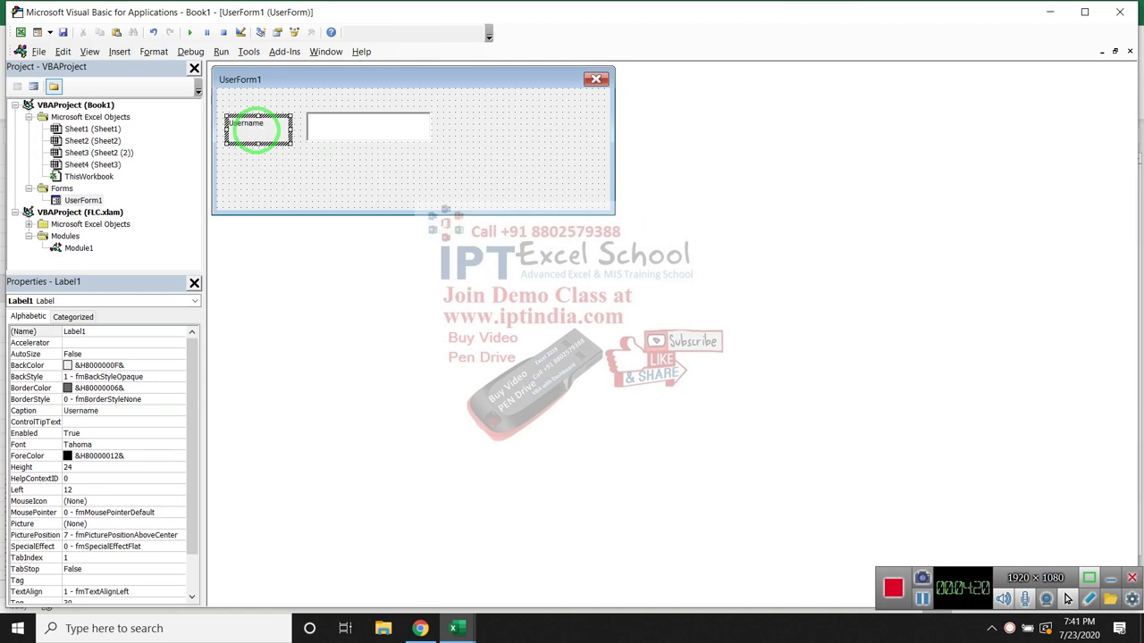
{"action": "left_click", "coordinate": [270, 139]}
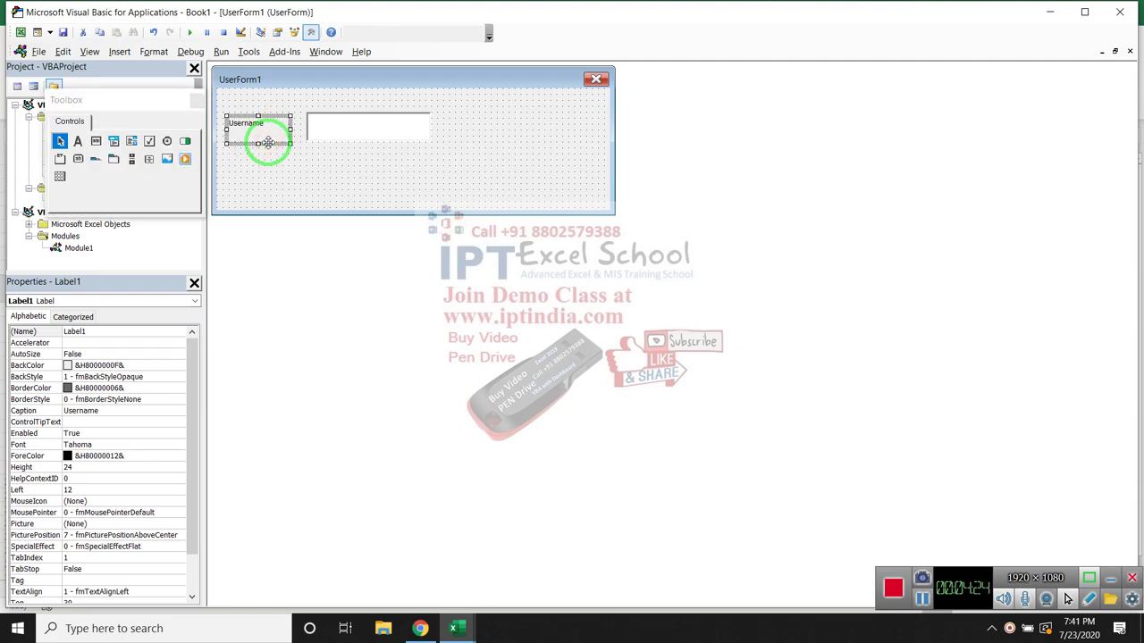
{"action": "key", "text": "Delete"}
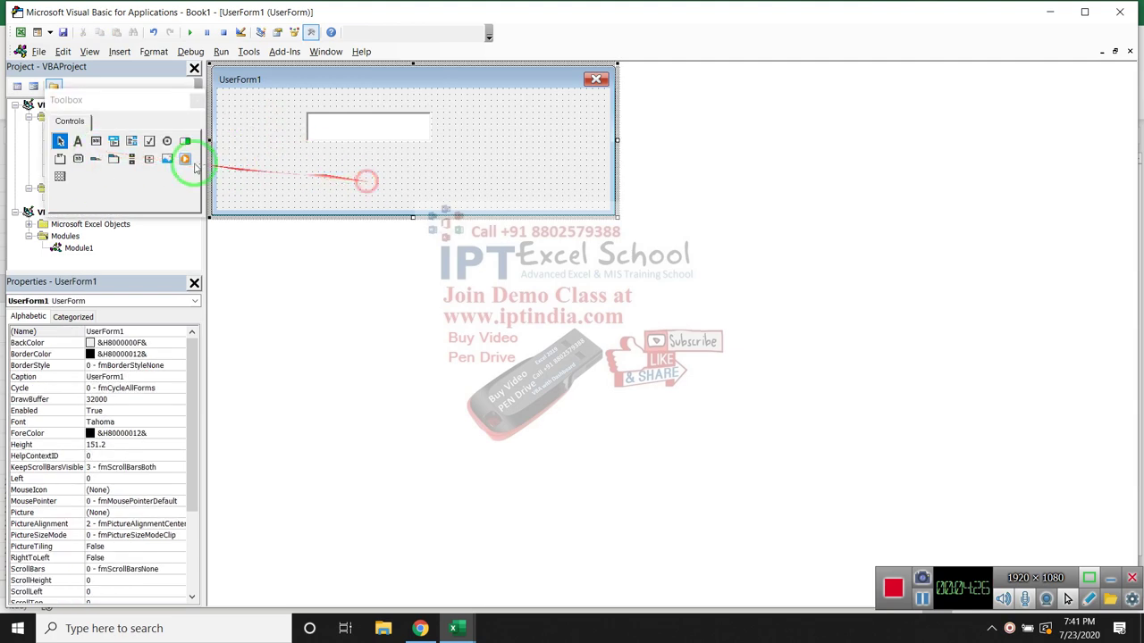
Draw a second textbox below the first and open the form's code window.
{"action": "left_click", "coordinate": [97, 143]}
{"action": "left_click_drag", "start_coordinate": [307, 148], "coordinate": [430, 171]}
{"action": "left_click", "coordinate": [531, 176]}
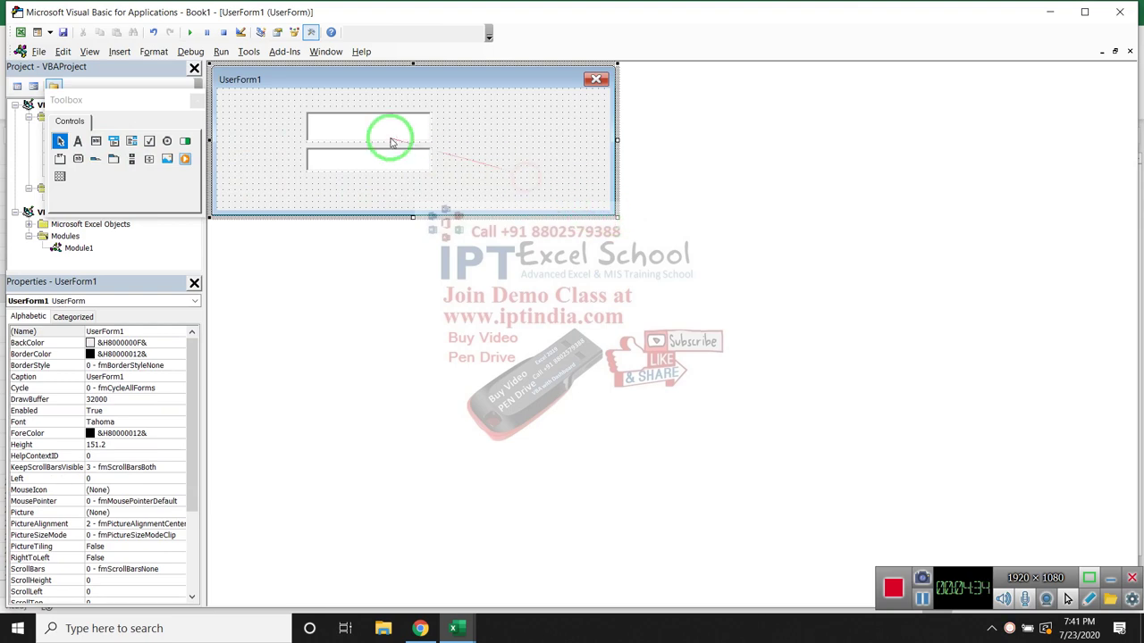
{"action": "double_click", "coordinate": [472, 119]}
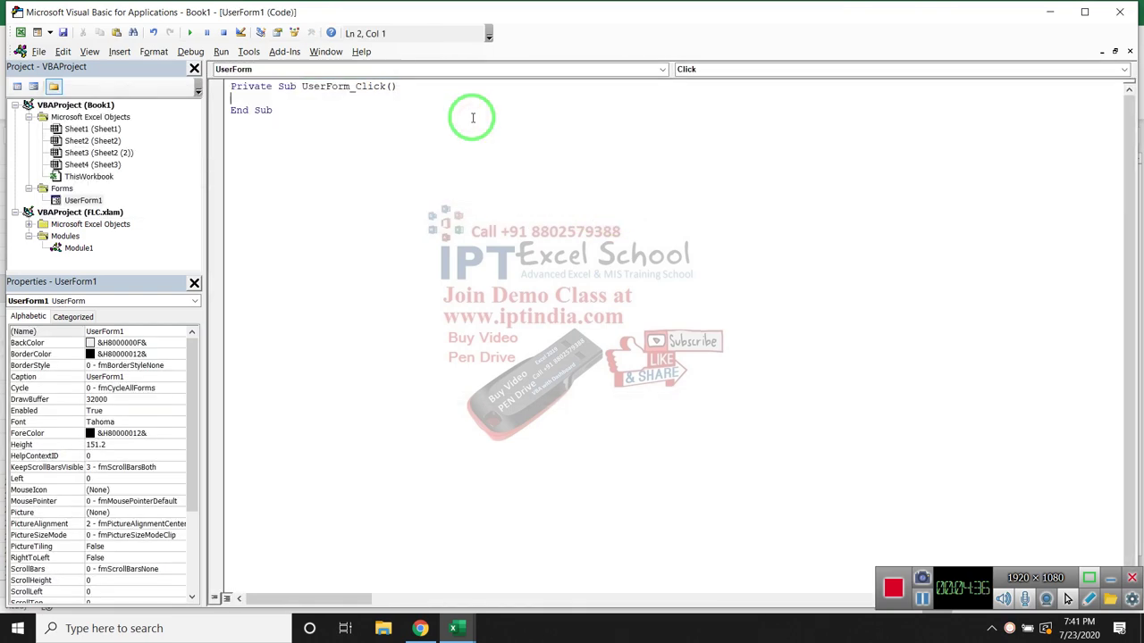
Replace the UserForm_Click stub with UserForm_Initialize setting Me.TextBox1.Value = 'Enter Name'.
{"action": "left_click", "coordinate": [695, 69]}
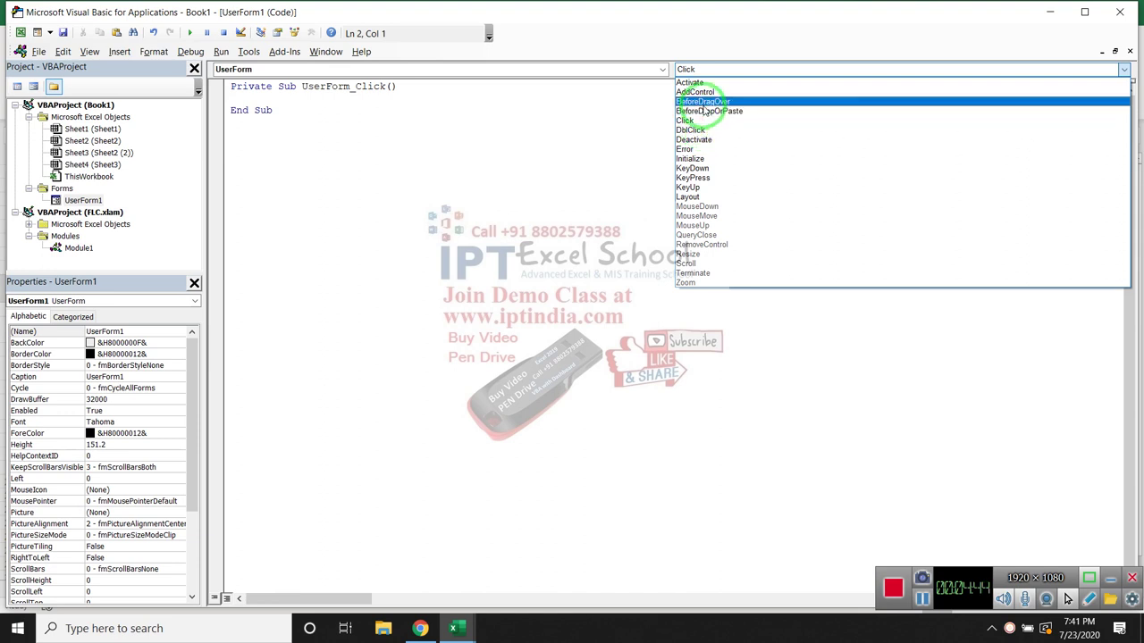
{"action": "left_click", "coordinate": [706, 159]}
{"action": "left_click_drag", "start_coordinate": [273, 110], "coordinate": [212, 87]}
{"action": "key", "text": "Delete"}
{"action": "left_click", "coordinate": [246, 117]}
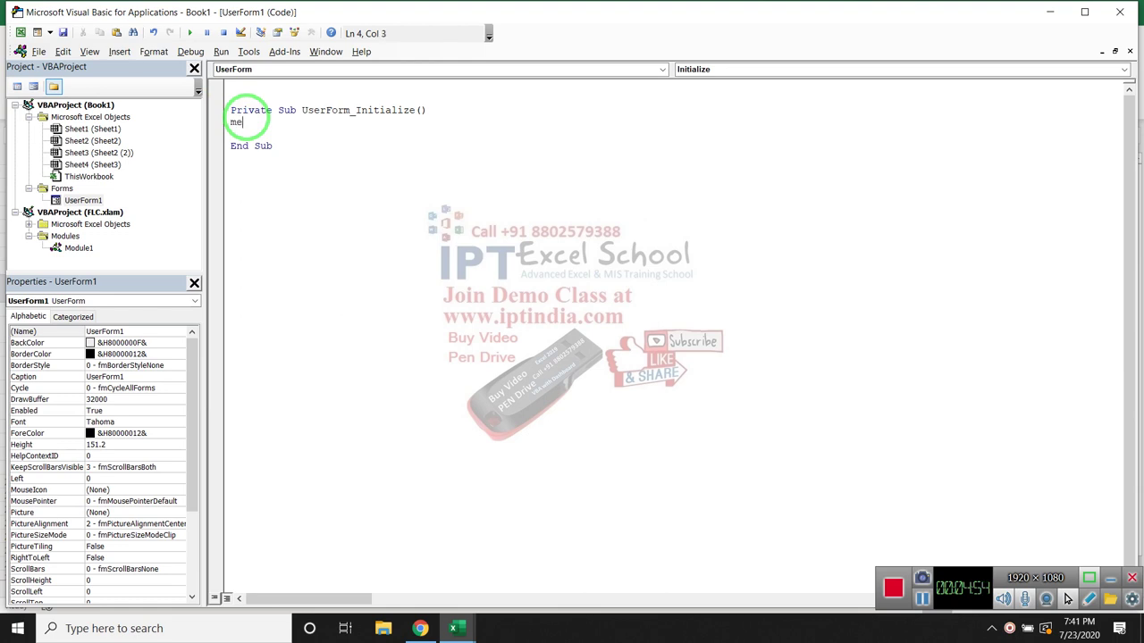
{"action": "type", "text": ".Text"}
{"action": "key", "text": "Down"}
{"action": "key", "text": "Tab"}
{"action": "type", "text": ".v"}
{"action": "key", "text": "Tab"}
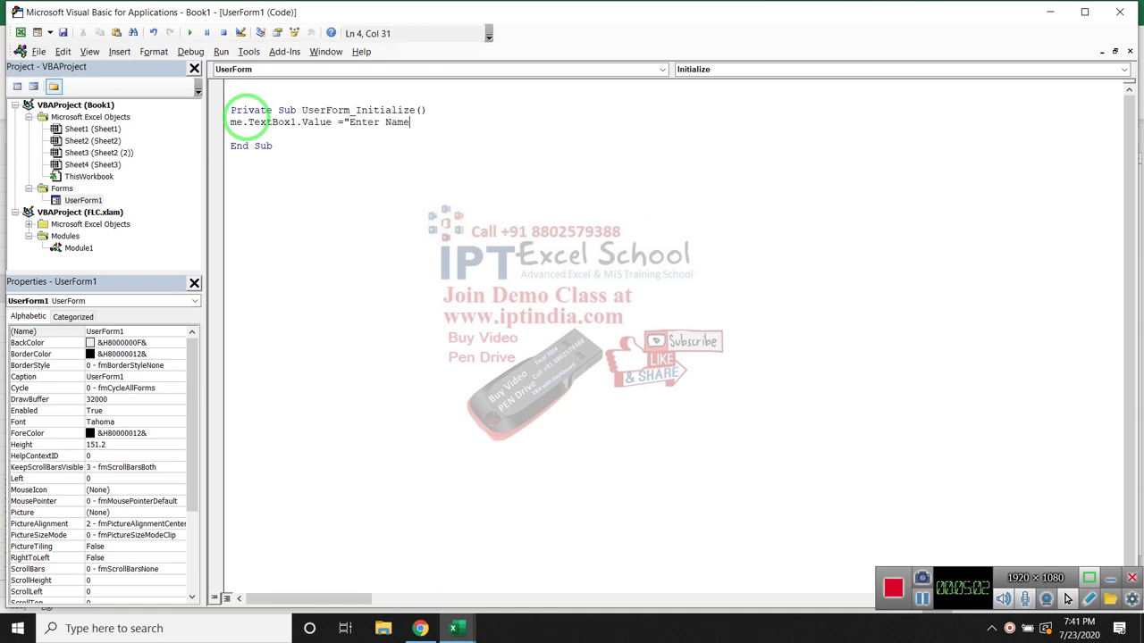
{"action": "left_click", "coordinate": [291, 170]}
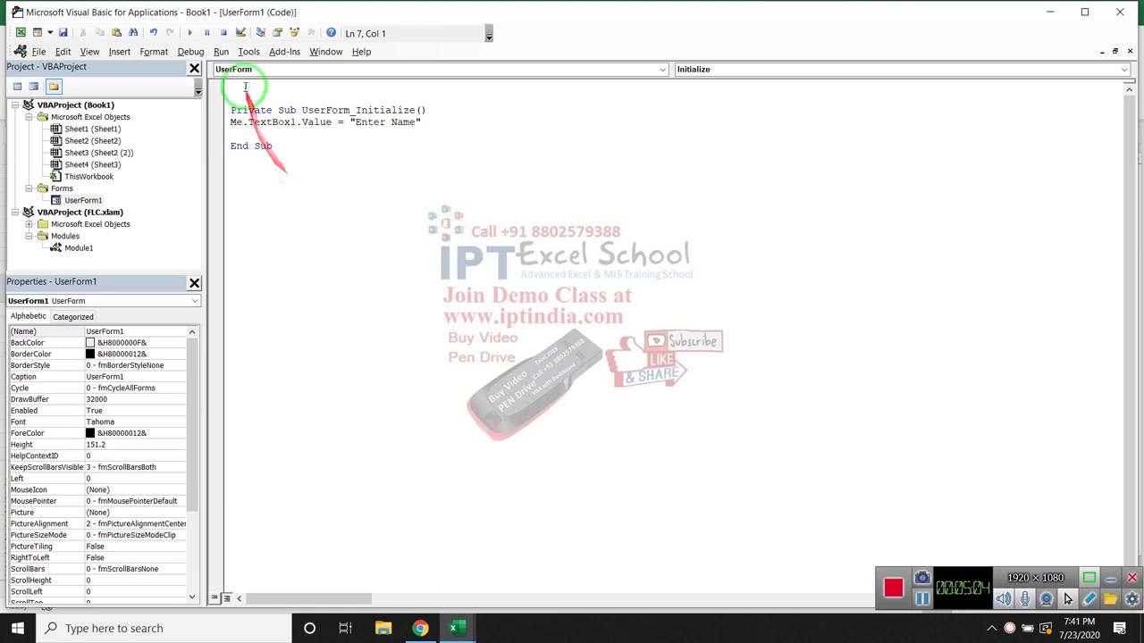
Test-run UserForm1, click into the 'Enter Name' first textbox, then close the form.
{"action": "left_click", "coordinate": [188, 33]}
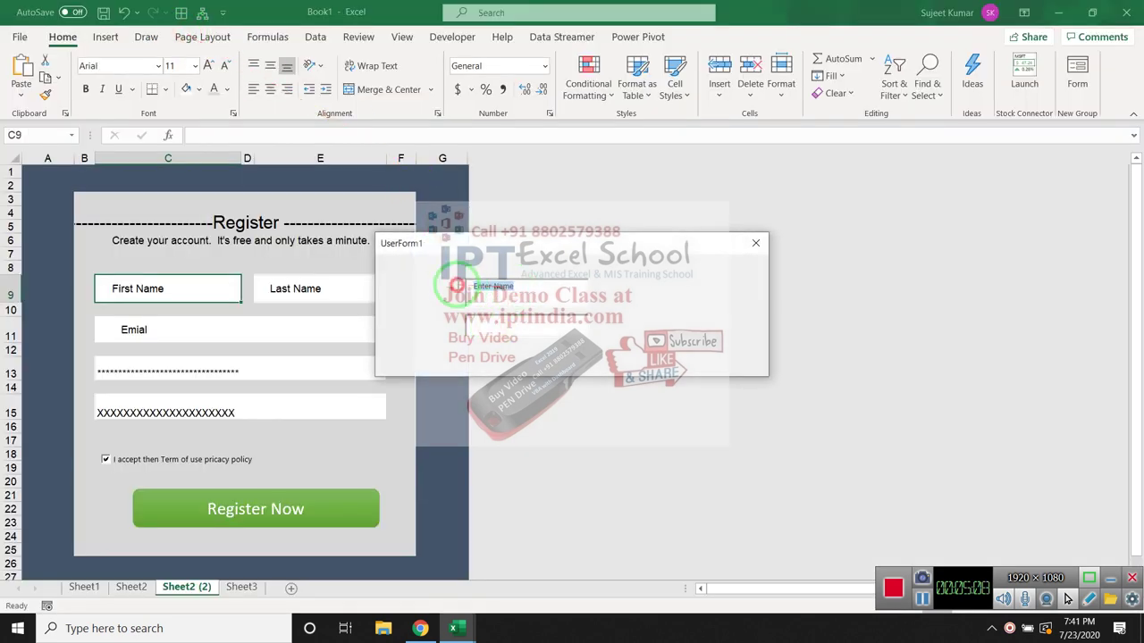
{"action": "left_click", "coordinate": [522, 287]}
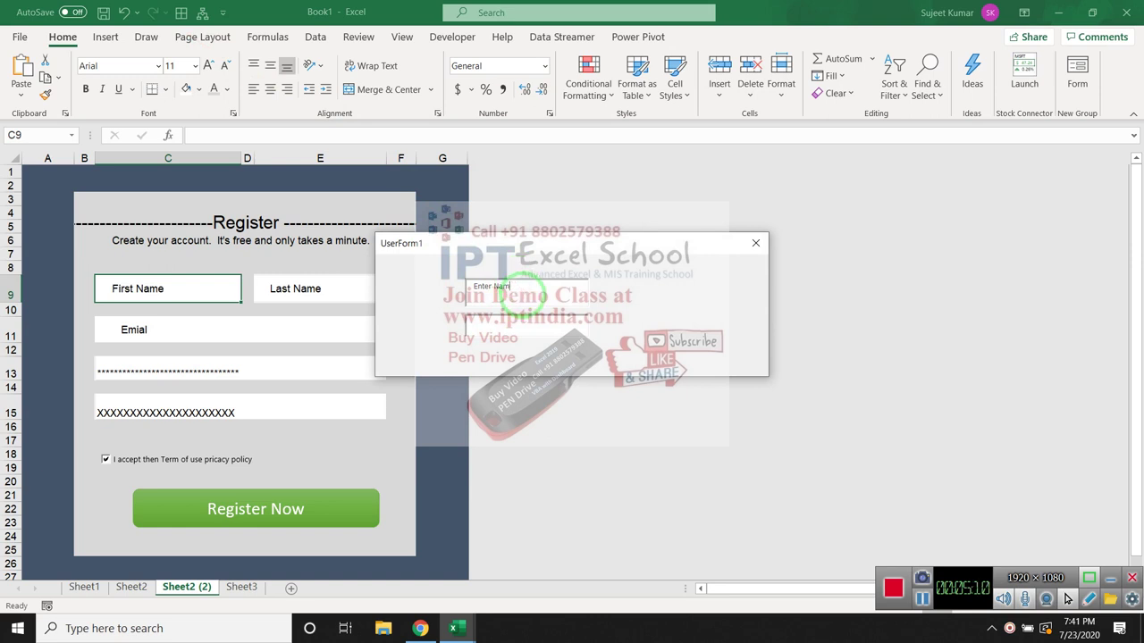
{"action": "left_click", "coordinate": [757, 243]}
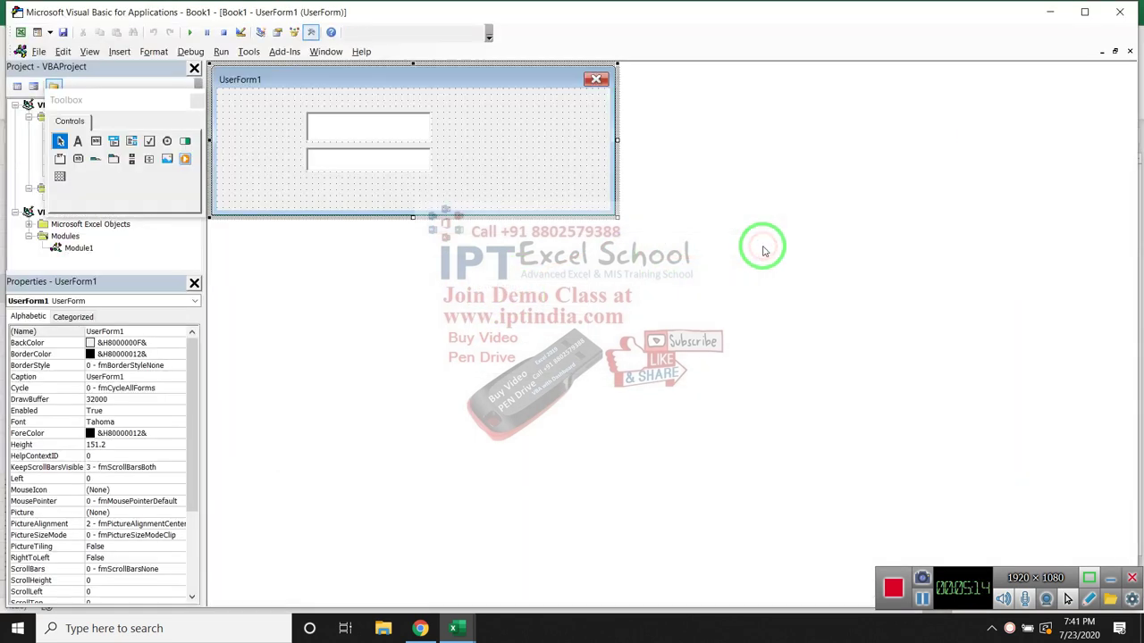
Create a TextBox1_Enter procedure and delete the empty TextBox1_Change procedure.
{"action": "double_click", "coordinate": [413, 132]}
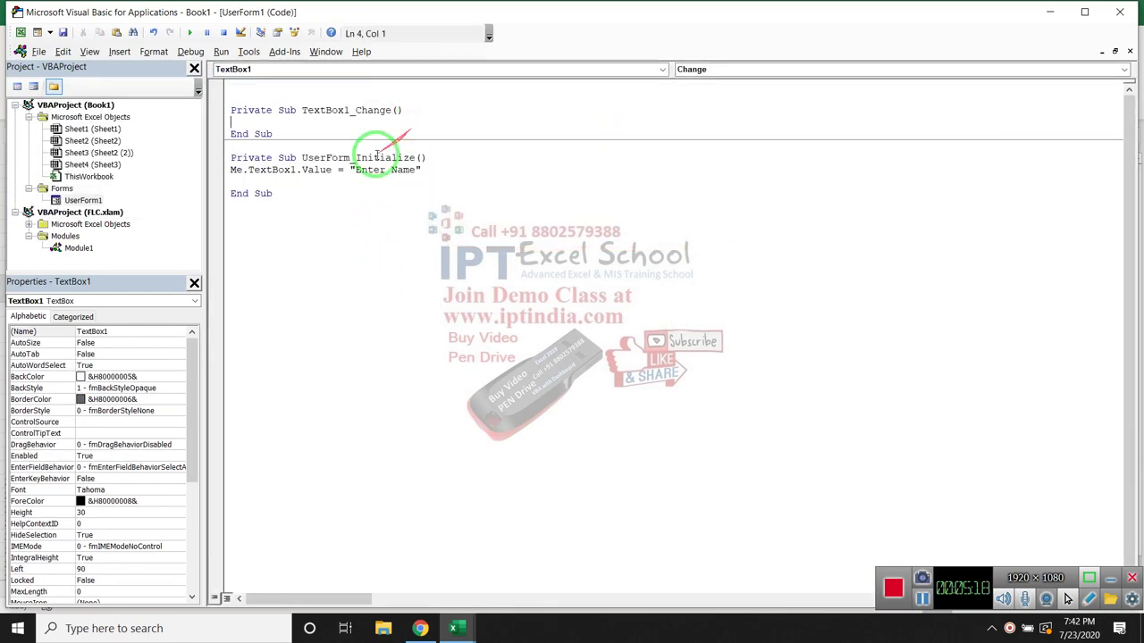
{"action": "left_click", "coordinate": [755, 71]}
{"action": "key", "text": "Up"}
{"action": "key", "text": "Down"}
{"action": "key", "text": "Down"}
{"action": "key", "text": "Down"}
{"action": "key", "text": "Down"}
{"action": "key", "text": "Return"}
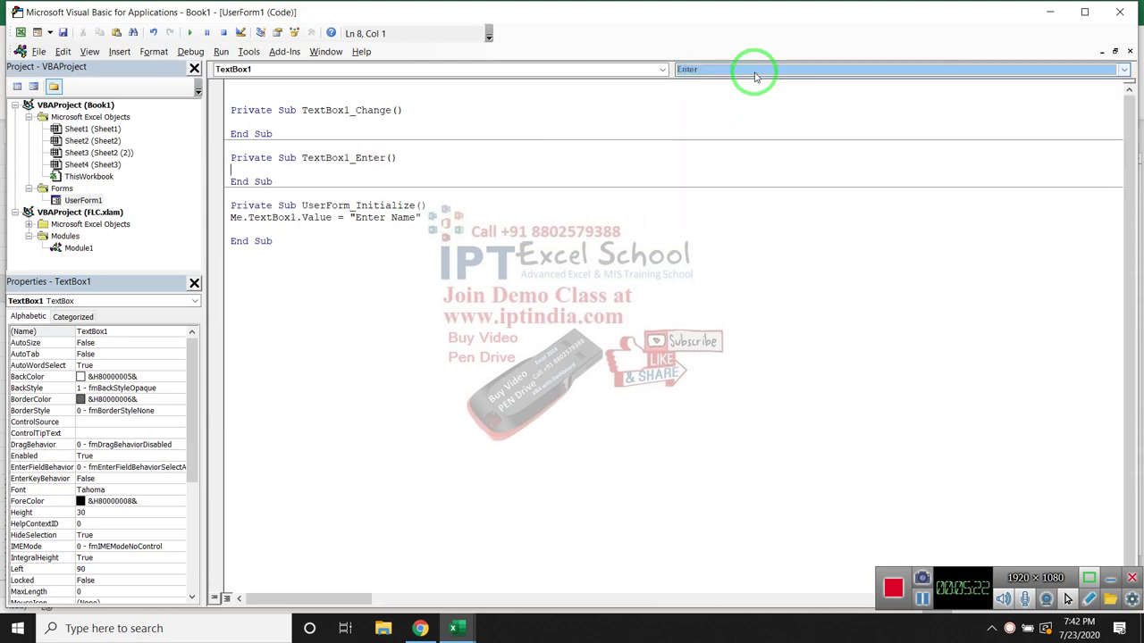
{"action": "left_click", "coordinate": [325, 136]}
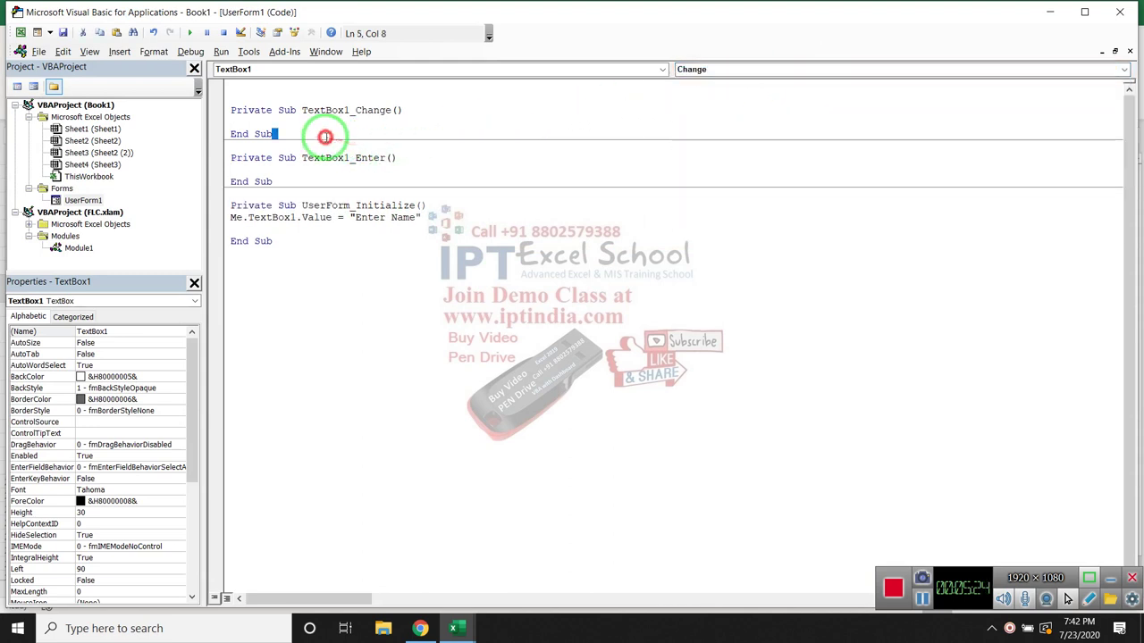
{"action": "left_click_drag", "start_coordinate": [325, 136], "coordinate": [230, 105]}
{"action": "key", "text": "Delete"}
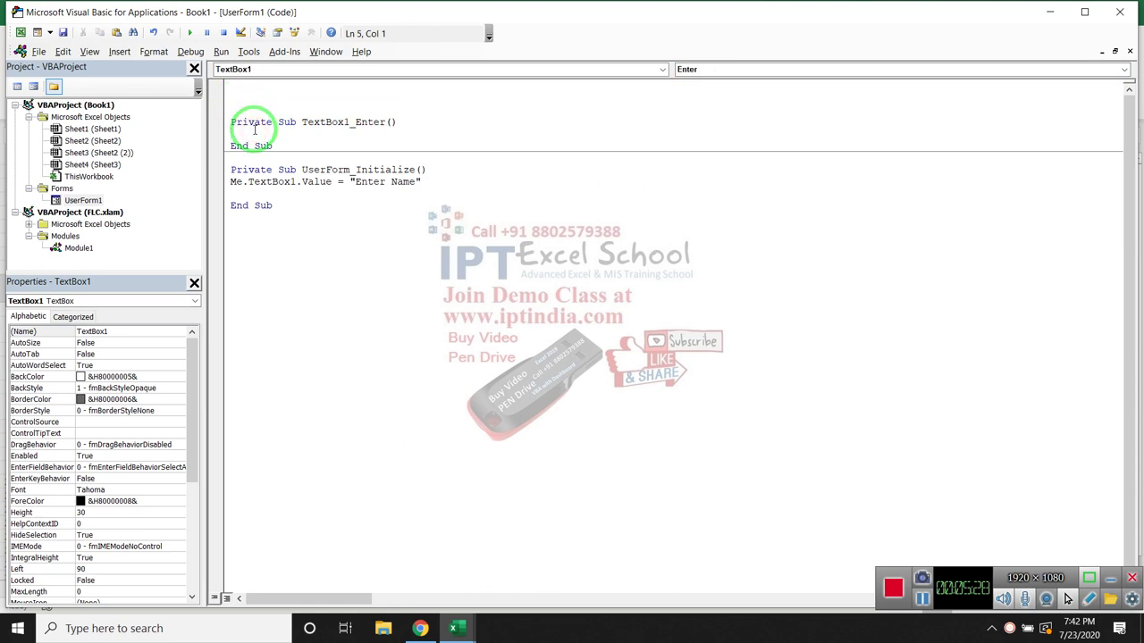
Write Me.TextBox1.Value = "" inside TextBox1_Enter and run the form to test it.
{"action": "type", "text": "me.te"}
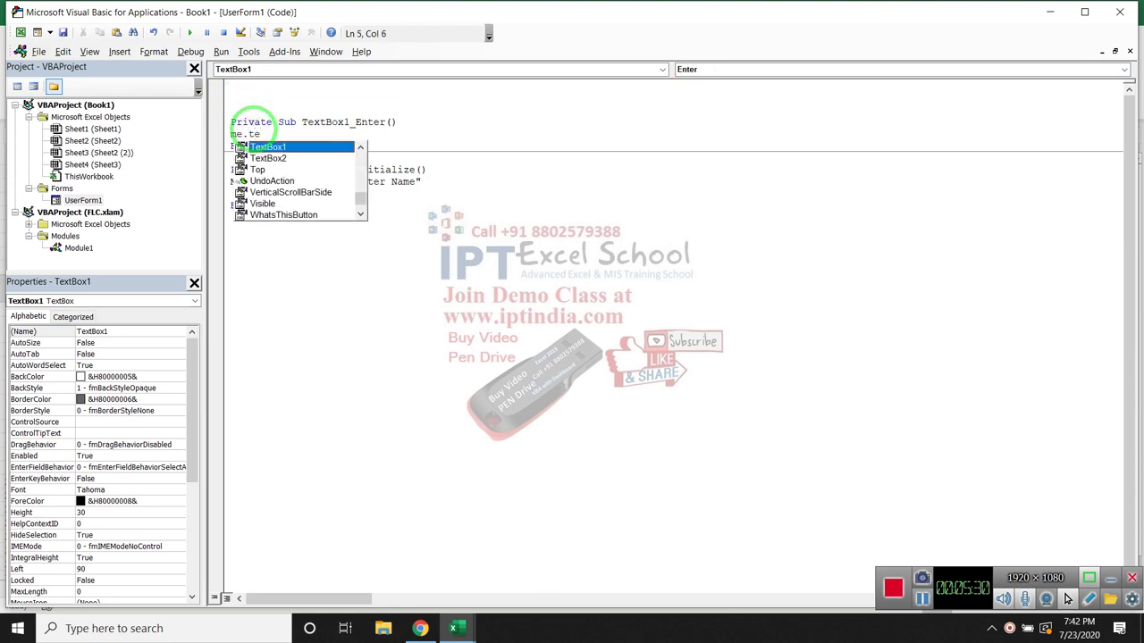
{"action": "key", "text": "Tab"}
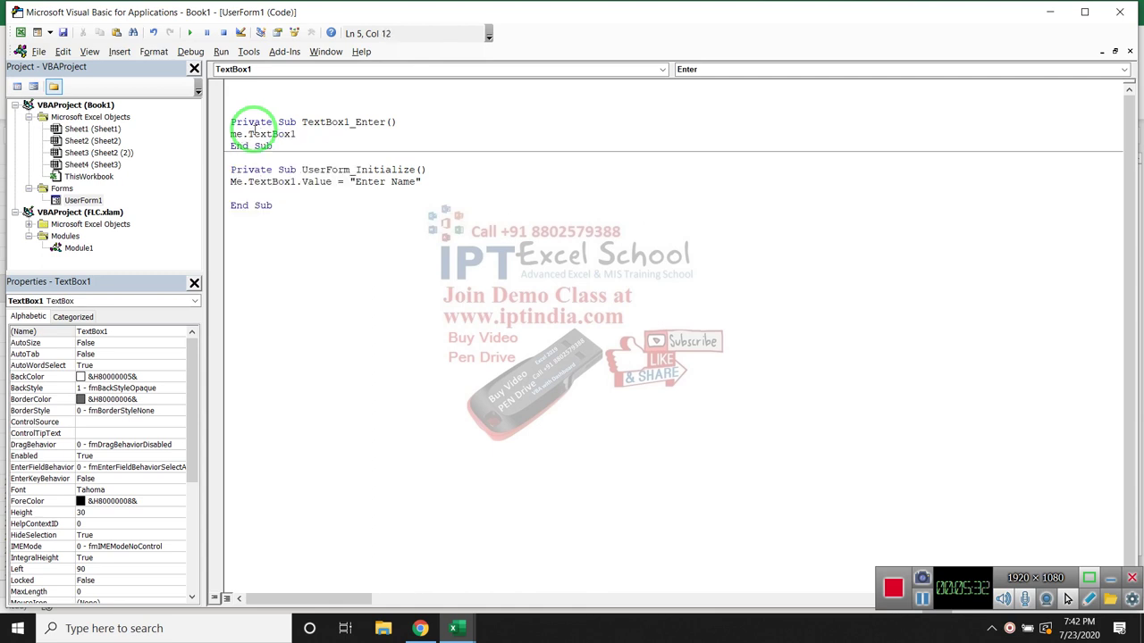
{"action": "type", "text": ".v"}
{"action": "key", "text": "Tab"}
{"action": "left_click", "coordinate": [319, 169]}
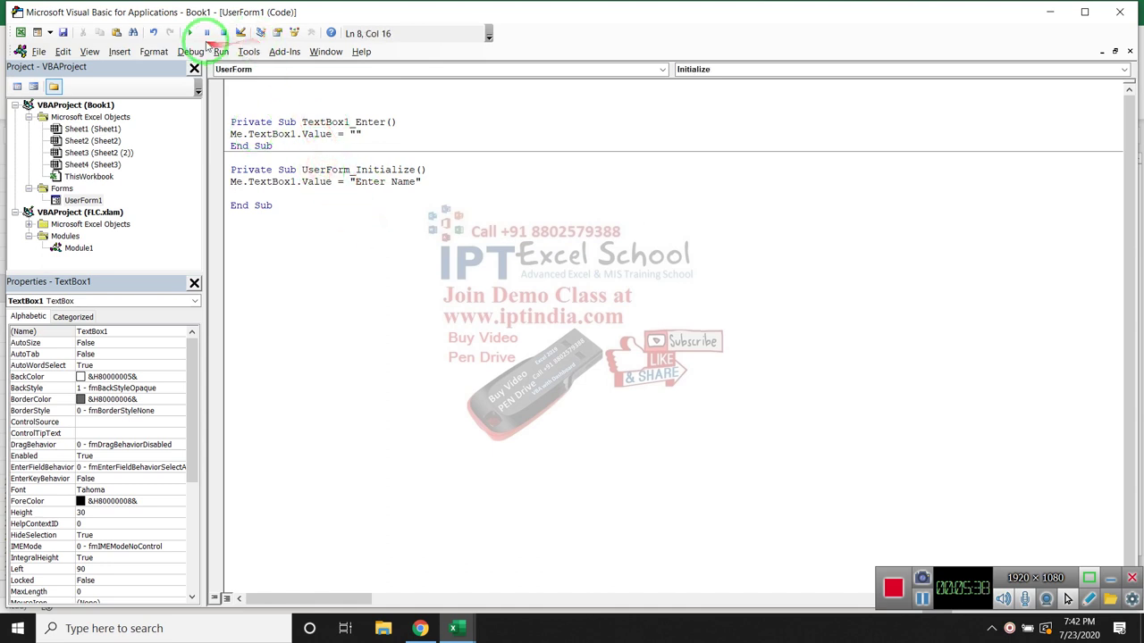
{"action": "left_click", "coordinate": [190, 33]}
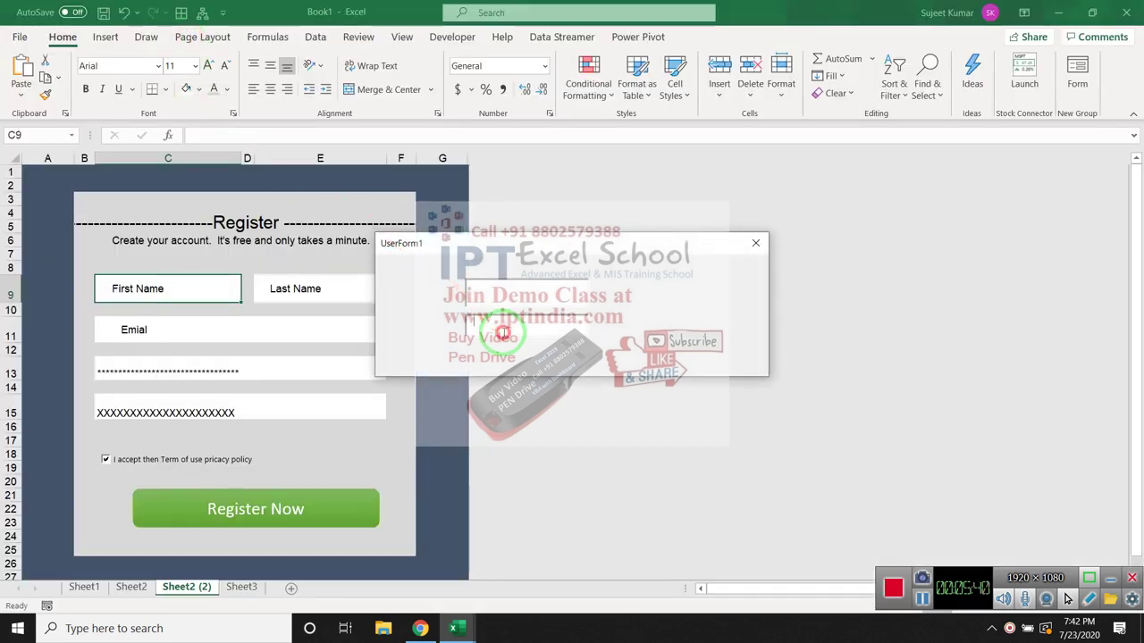
Close the test form and reopen UserForm1's code with F7, placing the cursor in UserForm_Initialize.
{"action": "left_click", "coordinate": [755, 243]}
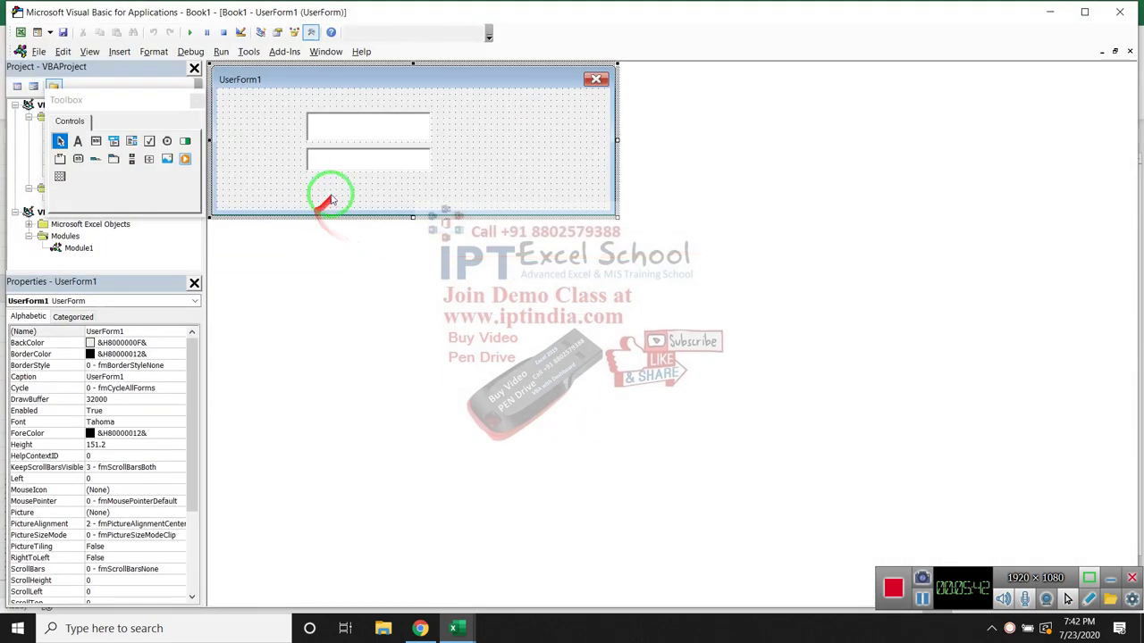
{"action": "key", "text": "alt+Tab"}
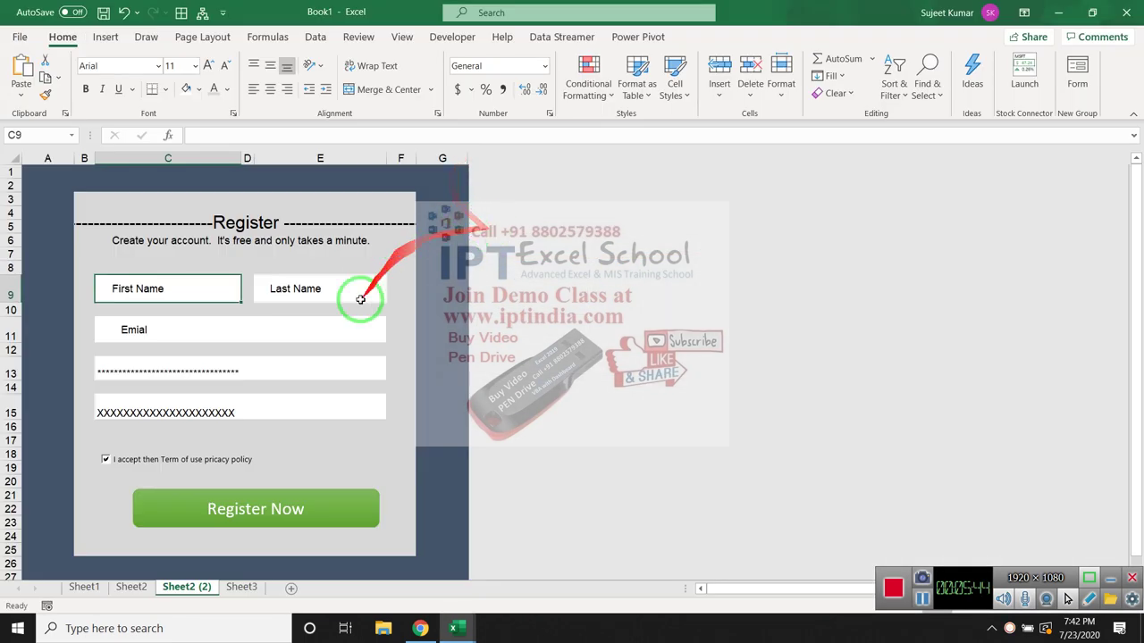
{"action": "key", "text": "alt+Tab"}
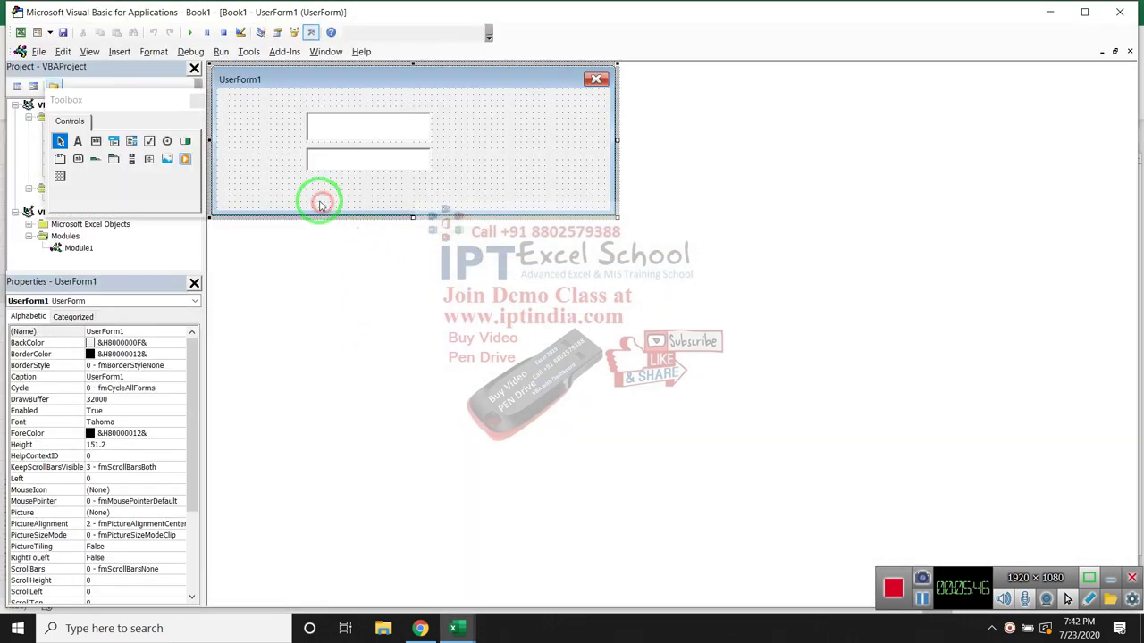
{"action": "left_click_drag", "start_coordinate": [323, 204], "coordinate": [483, 179]}
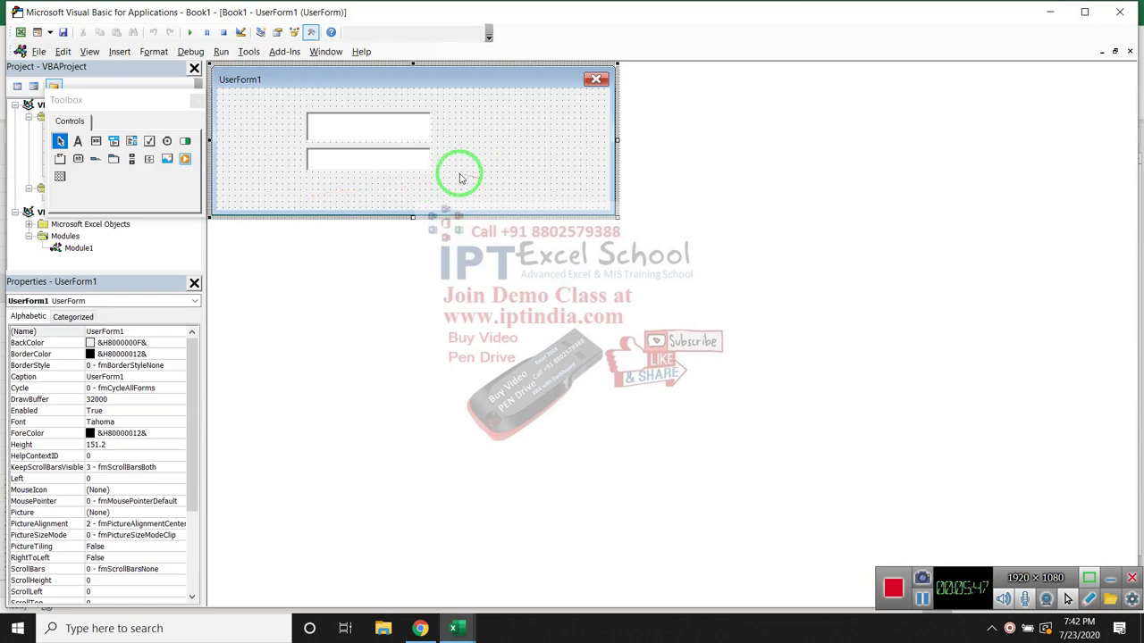
{"action": "left_click", "coordinate": [416, 134]}
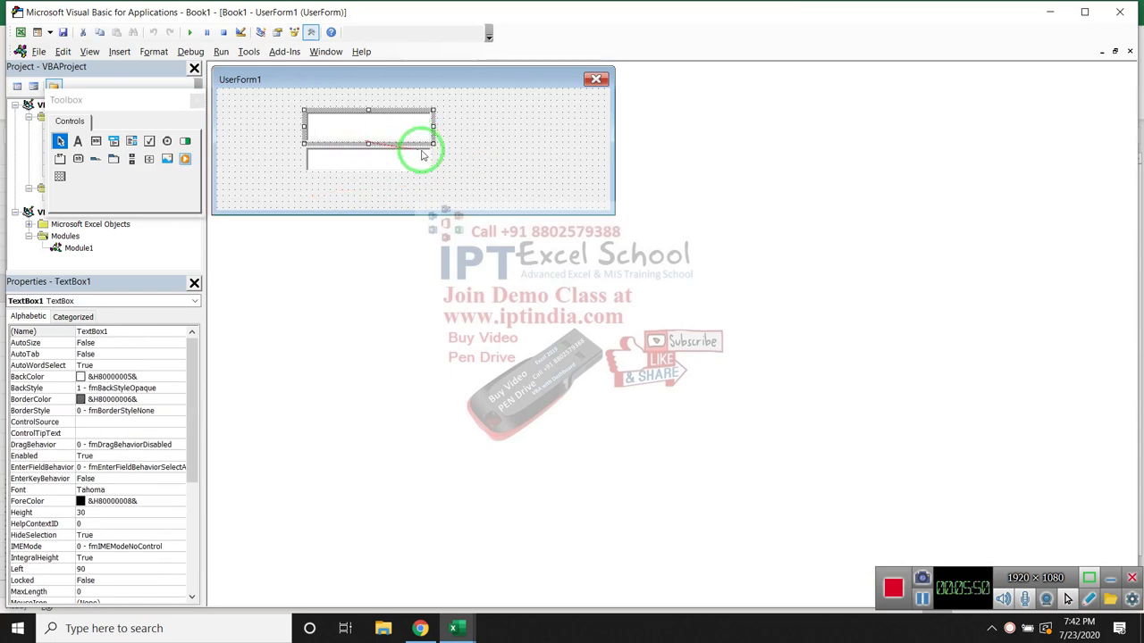
{"action": "left_click", "coordinate": [498, 161]}
{"action": "key", "text": "F7"}
{"action": "left_click", "coordinate": [331, 235]}
Add a Me.TextBox1.SetFocus line below the Enter Name assignment using IntelliSense.
{"action": "left_click", "coordinate": [264, 195]}
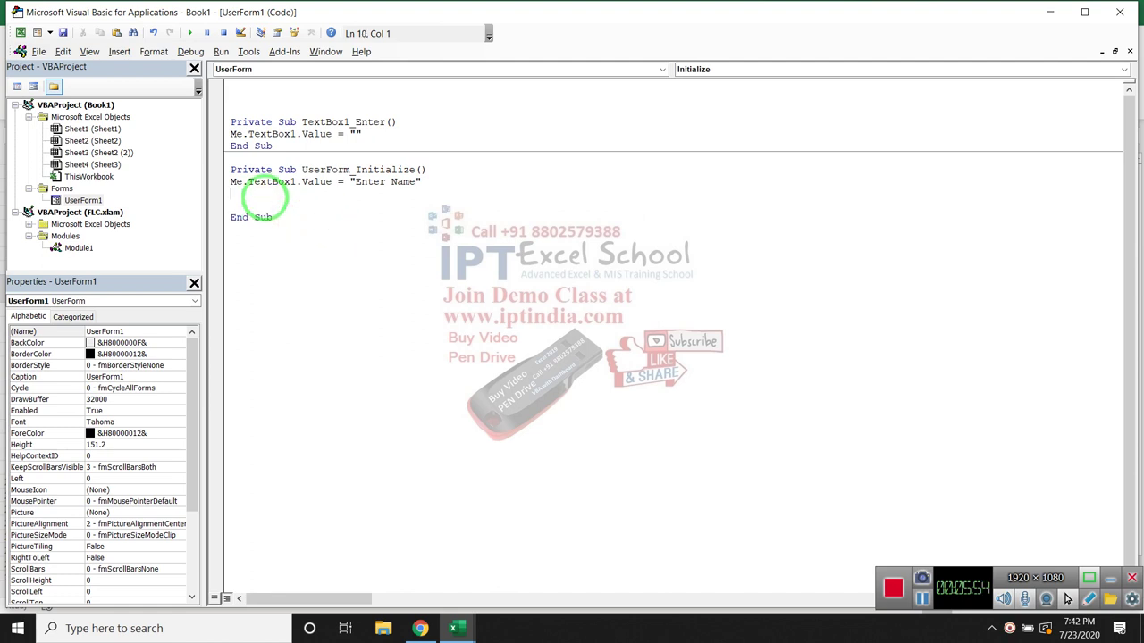
{"action": "type", "text": "me.te"}
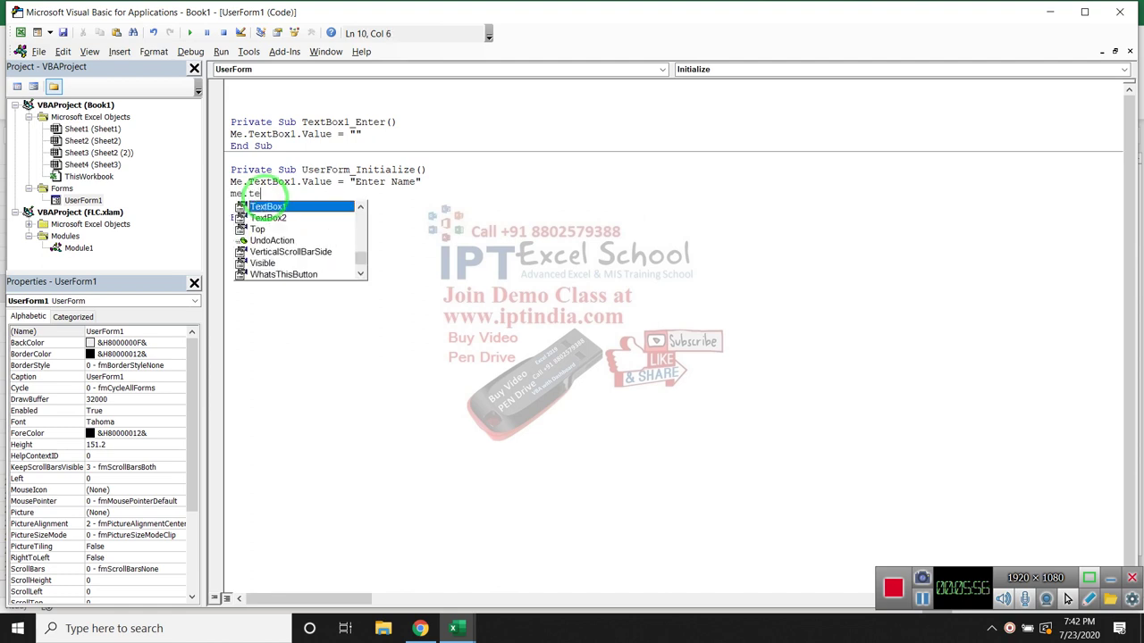
{"action": "key", "text": "Tab"}
{"action": "type", "text": "."}
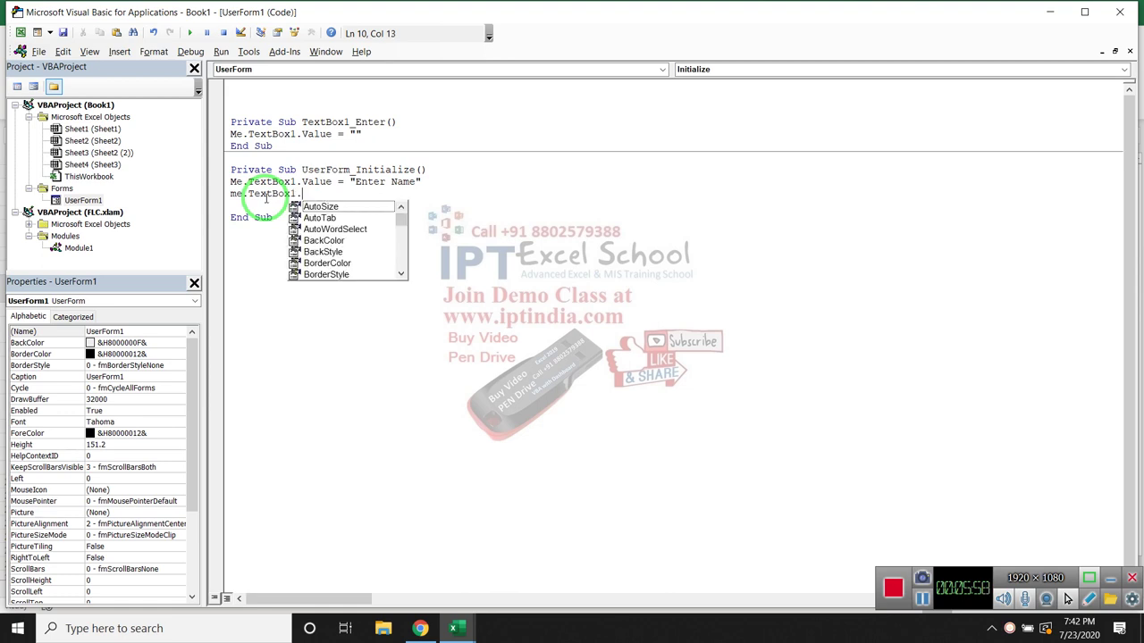
{"action": "type", "text": "los"}
{"action": "key", "text": "BackSpace"}
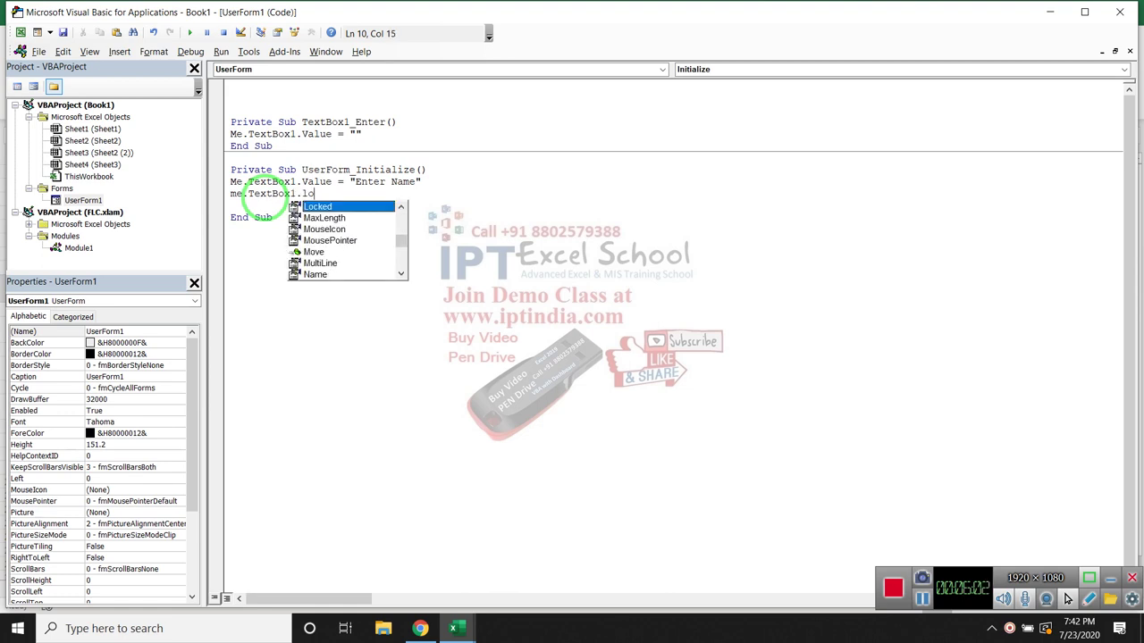
{"action": "key", "text": "BackSpace"}
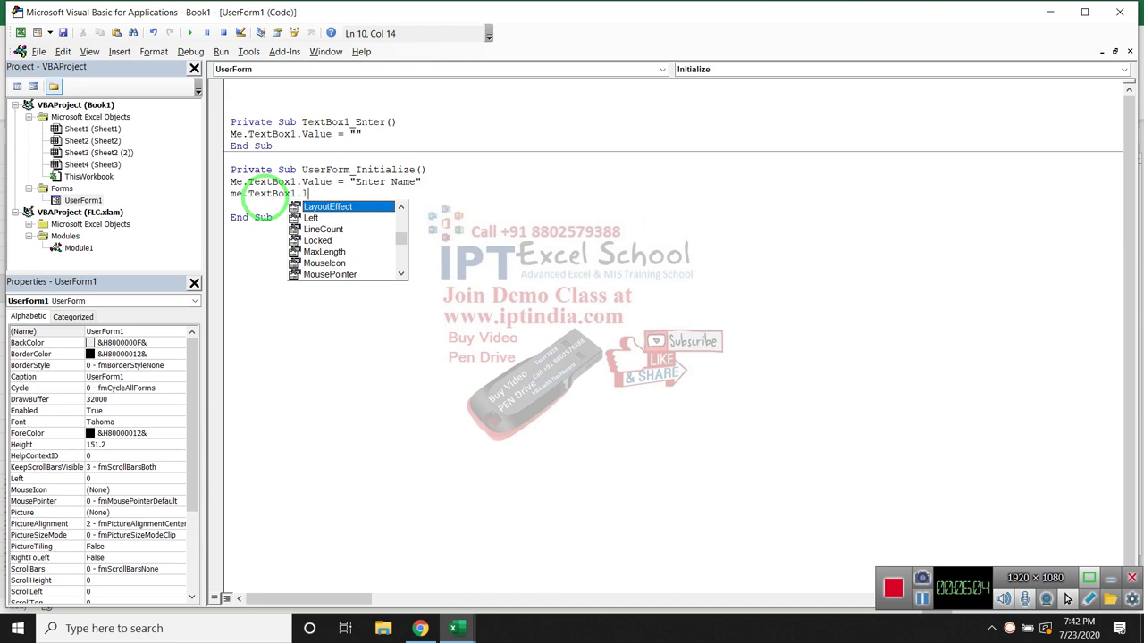
{"action": "key", "text": "Down"}
{"action": "key", "text": "Down"}
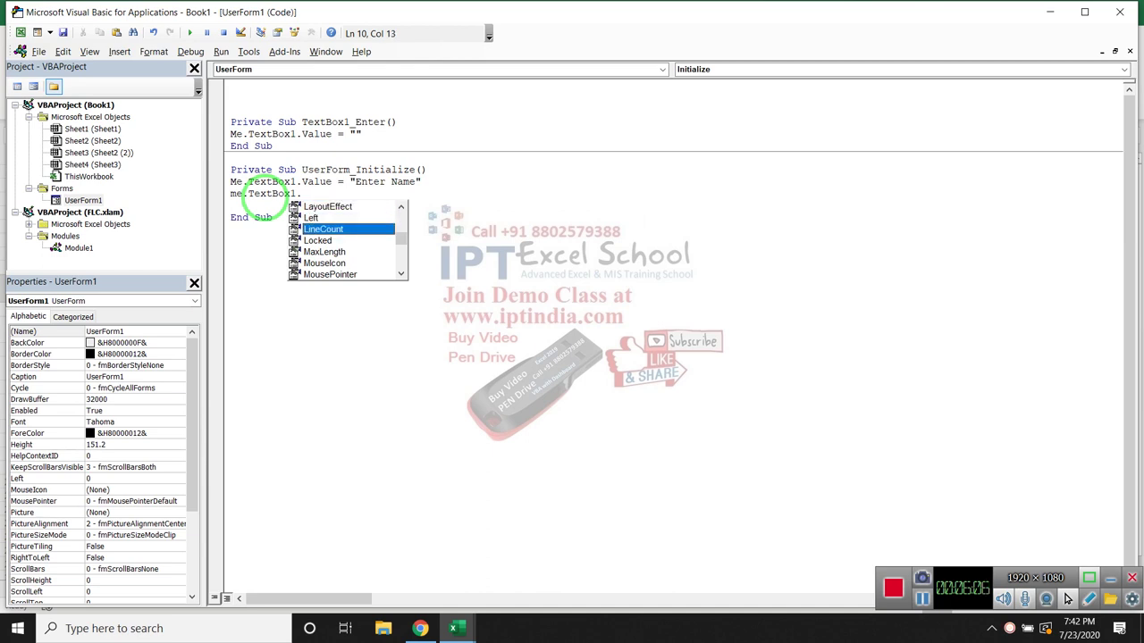
{"action": "key", "text": "Down"}
{"action": "key", "text": "Down"}
{"action": "key", "text": "Down"}
{"action": "key", "text": "Down"}
{"action": "key", "text": "Down"}
{"action": "key", "text": "Down"}
{"action": "key", "text": "Down"}
{"action": "key", "text": "Down"}
{"action": "key", "text": "Down"}
{"action": "key", "text": "Down"}
{"action": "key", "text": "Down"}
{"action": "key", "text": "Down"}
{"action": "key", "text": "Down"}
{"action": "key", "text": "Down"}
{"action": "key", "text": "Down"}
{"action": "key", "text": "Down"}
{"action": "key", "text": "Down"}
{"action": "key", "text": "Down"}
{"action": "key", "text": "Down"}
{"action": "key", "text": "Down"}
{"action": "key", "text": "Up"}
{"action": "key", "text": "Up"}
{"action": "key", "text": "Down"}
{"action": "key", "text": "Down"}
{"action": "key", "text": "Down"}
{"action": "key", "text": "Down"}
{"action": "key", "text": "Down"}
{"action": "key", "text": "Down"}
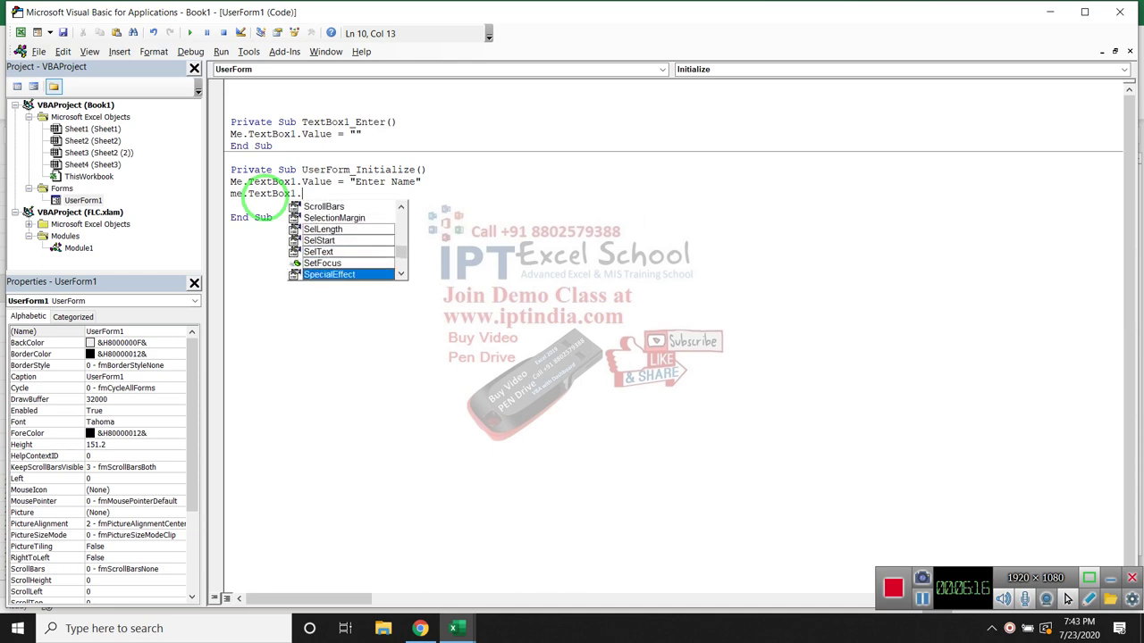
{"action": "key", "text": "Up"}
{"action": "key", "text": "Tab"}
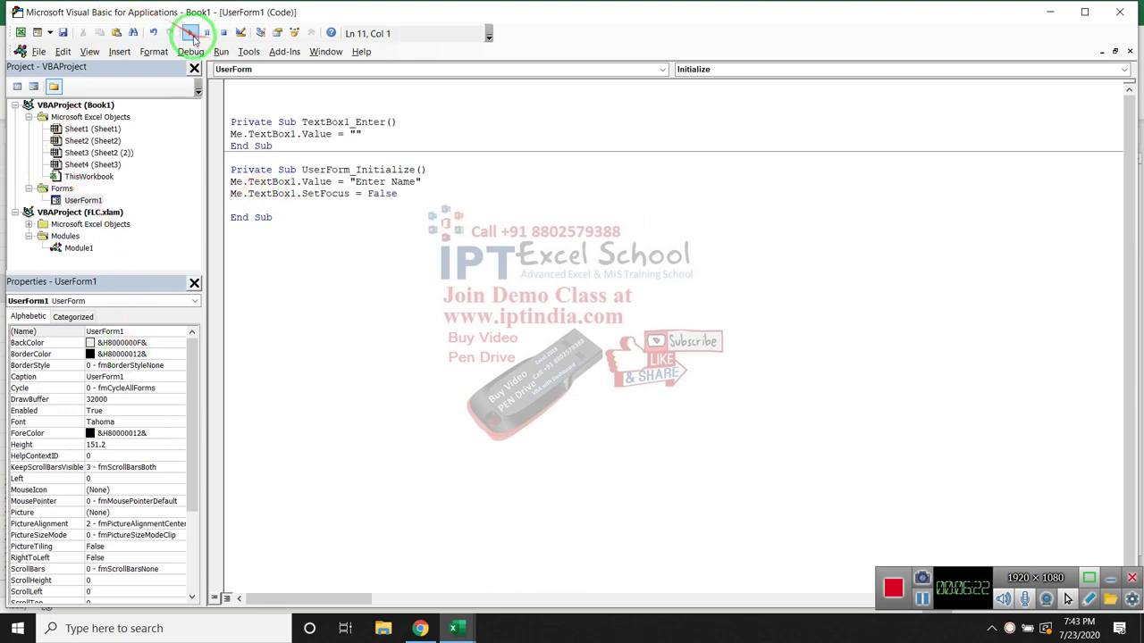
Run the form, dismiss the compile error, and reset the paused run.
{"action": "left_click", "coordinate": [190, 33]}
{"action": "left_click", "coordinate": [543, 375]}
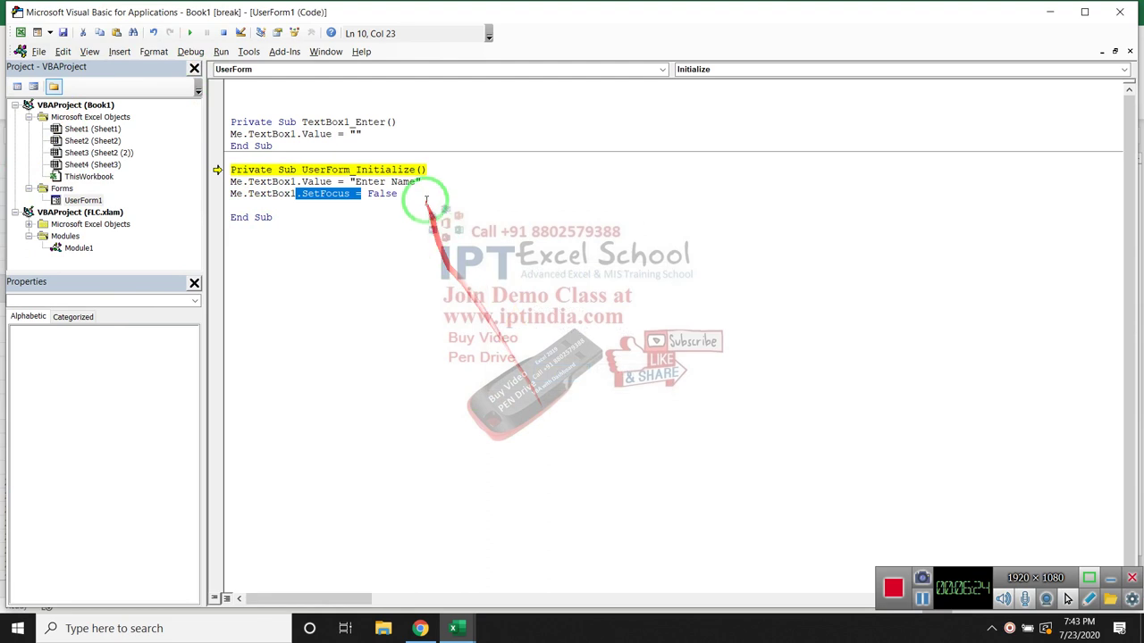
{"action": "left_click", "coordinate": [426, 196]}
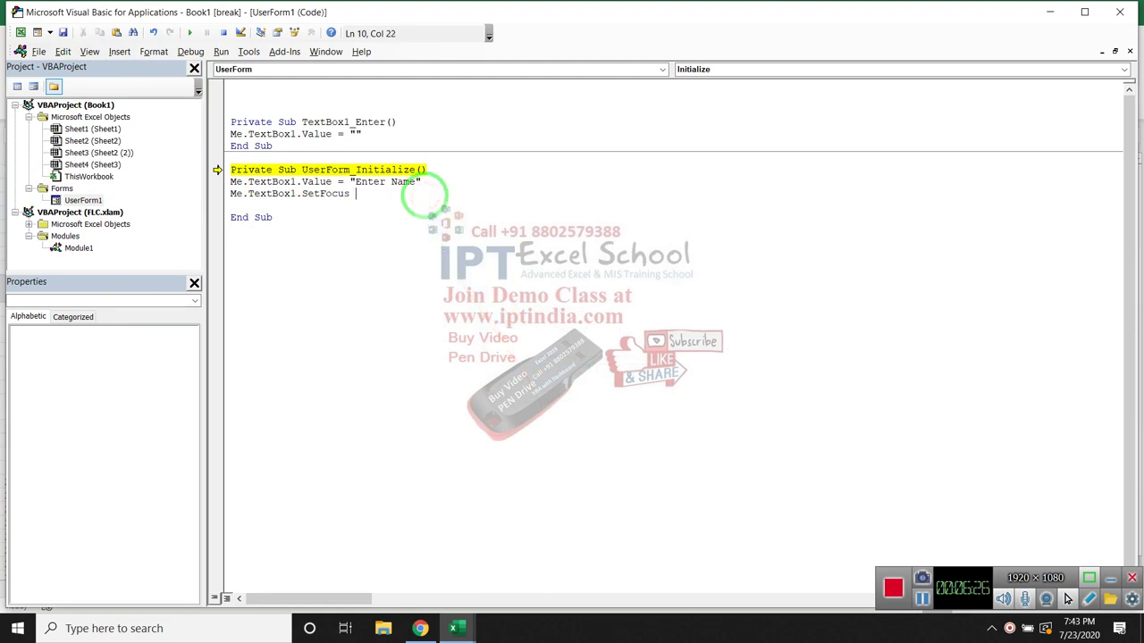
{"action": "left_click", "coordinate": [222, 33]}
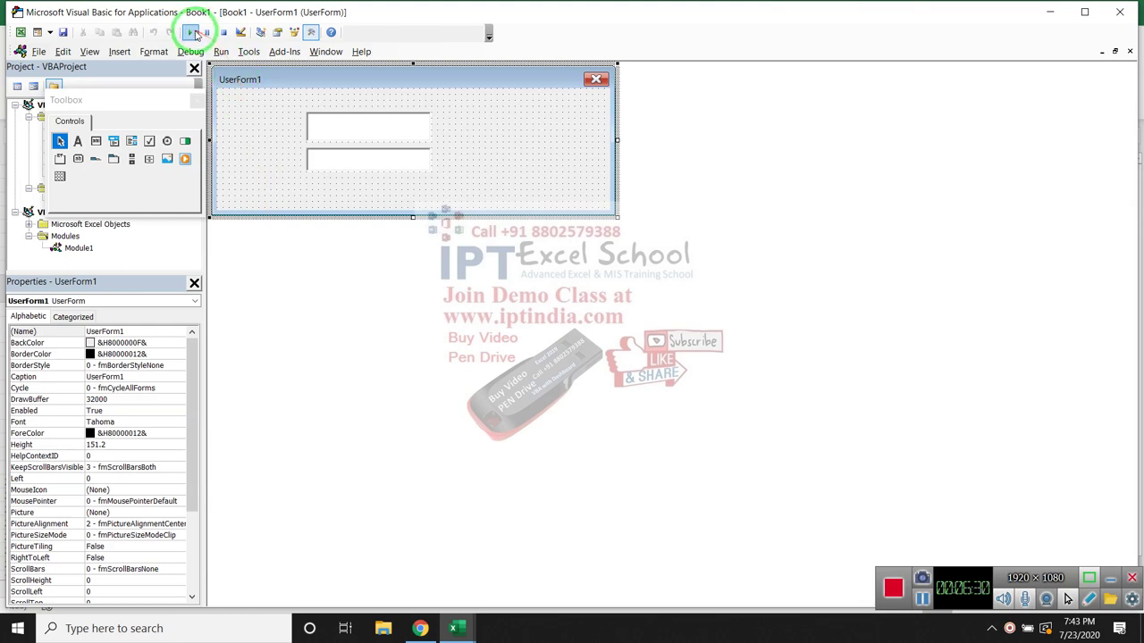
Run the form again, close it, and return to its code with F7.
{"action": "left_click", "coordinate": [190, 33]}
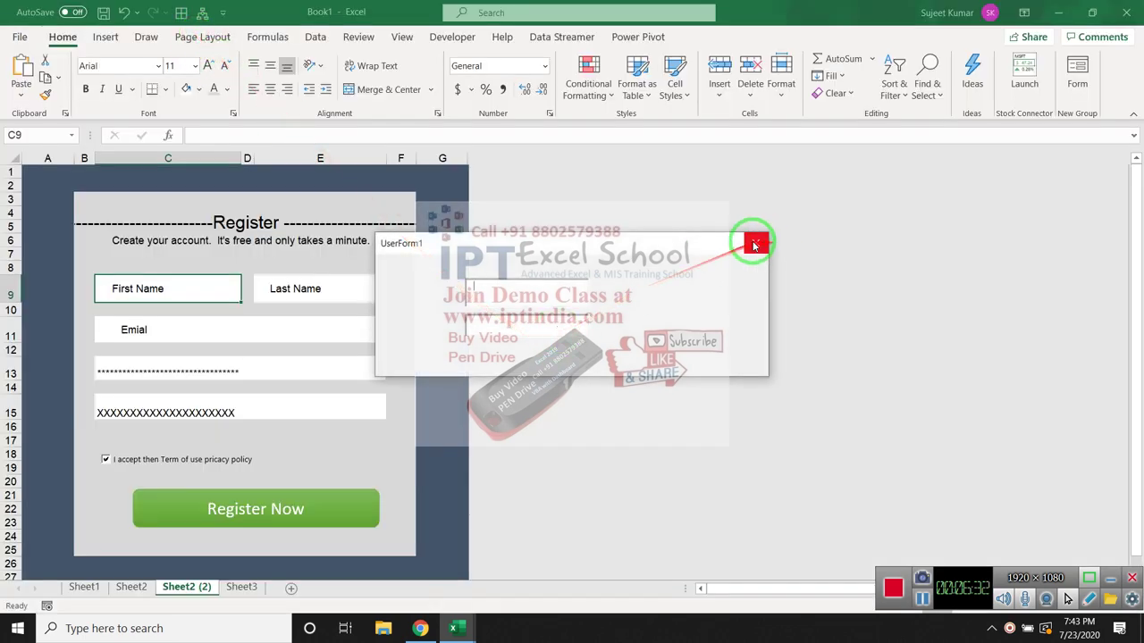
{"action": "left_click", "coordinate": [755, 242]}
{"action": "key", "text": "F7"}
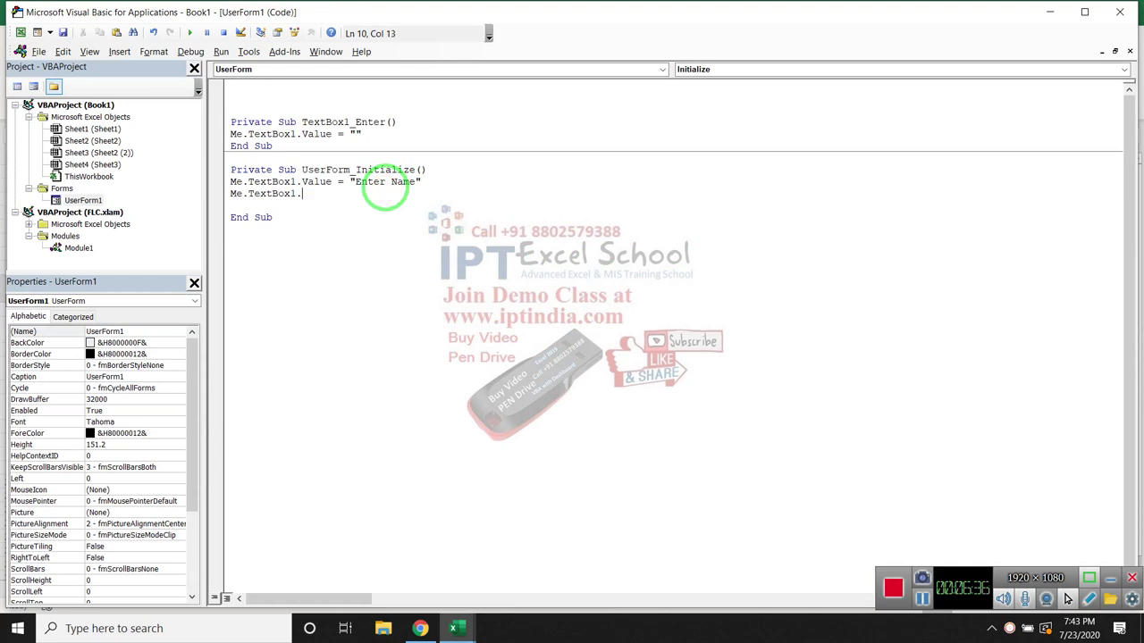
Browse the Me.TextBox1 IntelliSense member list down to SetFocus.
{"action": "type", "text": "."}
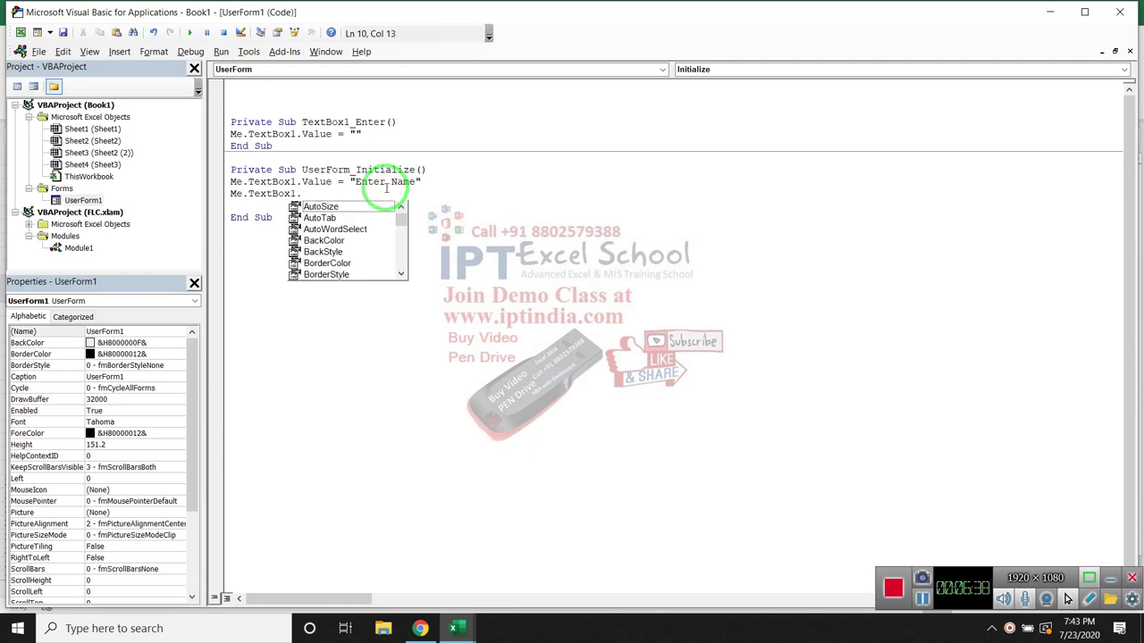
{"action": "key", "text": "Down"}
{"action": "key", "text": "Down"}
{"action": "key", "text": "Down"}
{"action": "key", "text": "Down"}
{"action": "key", "text": "Down"}
{"action": "key", "text": "Down"}
{"action": "key", "text": "Down"}
{"action": "key", "text": "Down"}
{"action": "key", "text": "Down"}
{"action": "key", "text": "Down"}
{"action": "key", "text": "Down"}
{"action": "key", "text": "Down"}
{"action": "key", "text": "Down"}
{"action": "key", "text": "Down"}
{"action": "key", "text": "Down"}
{"action": "key", "text": "Down"}
{"action": "key", "text": "Down"}
{"action": "key", "text": "Down"}
{"action": "key", "text": "Down"}
{"action": "key", "text": "Down"}
{"action": "key", "text": "Down"}
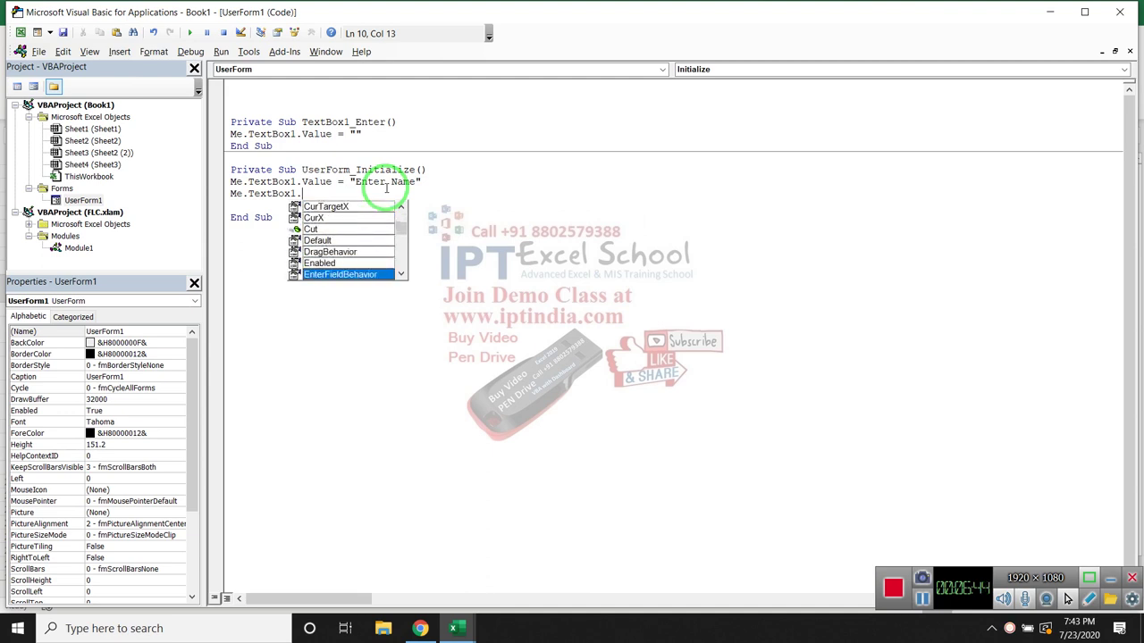
{"action": "key", "text": "Down"}
{"action": "key", "text": "Down"}
{"action": "key", "text": "Down"}
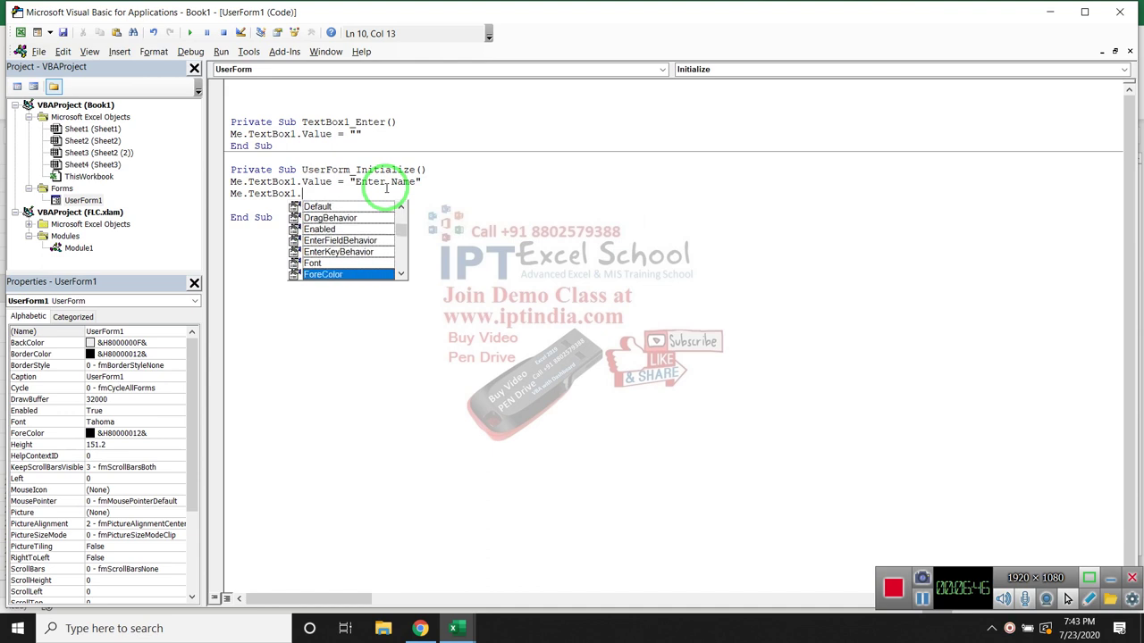
{"action": "key", "text": "Down"}
{"action": "key", "text": "Down"}
{"action": "key", "text": "Down"}
{"action": "key", "text": "Down"}
{"action": "key", "text": "Down"}
{"action": "key", "text": "Down"}
{"action": "key", "text": "Down"}
{"action": "key", "text": "Down"}
{"action": "key", "text": "Up"}
{"action": "key", "text": "Down"}
{"action": "key", "text": "Down"}
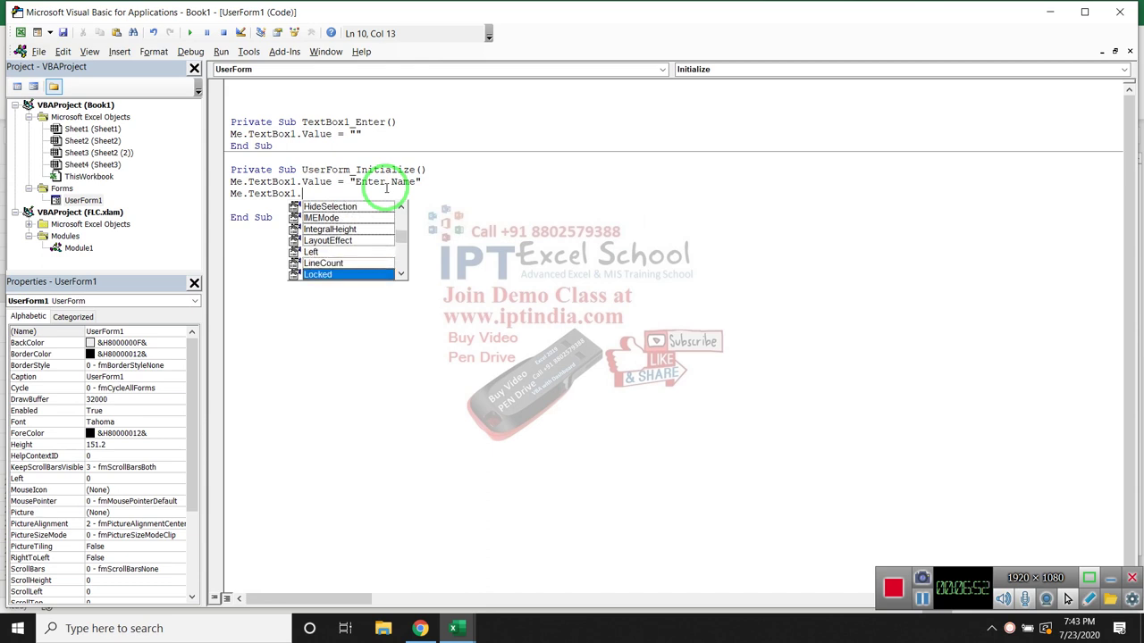
{"action": "key", "text": "Down"}
{"action": "key", "text": "Down"}
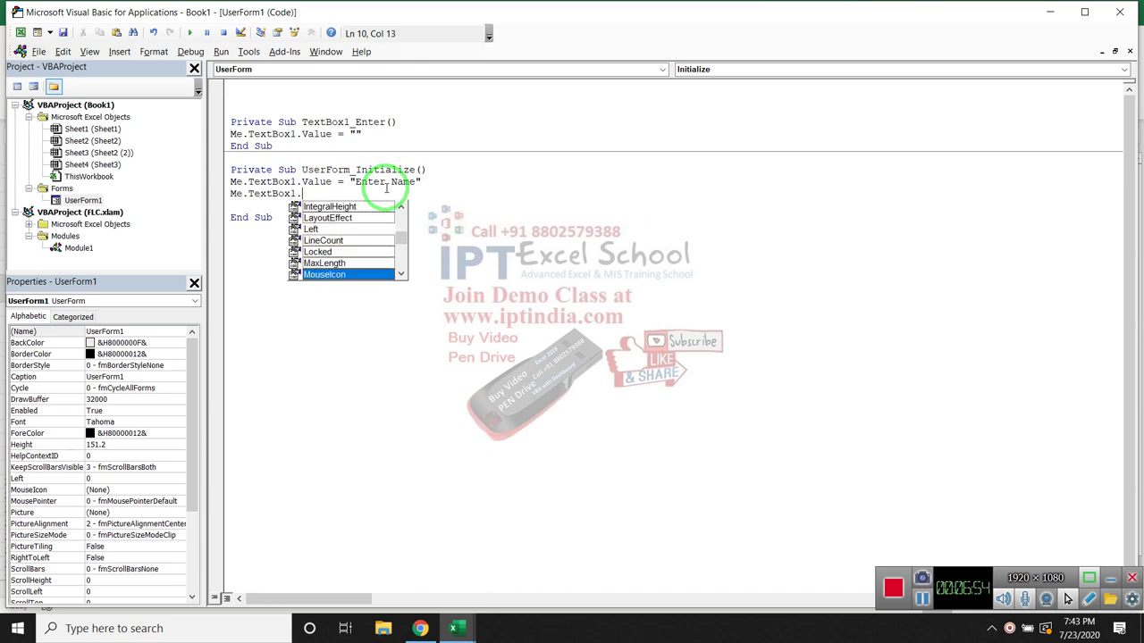
{"action": "key", "text": "Down"}
{"action": "key", "text": "Down"}
{"action": "key", "text": "Down"}
{"action": "key", "text": "Down"}
{"action": "key", "text": "Down"}
{"action": "key", "text": "Down"}
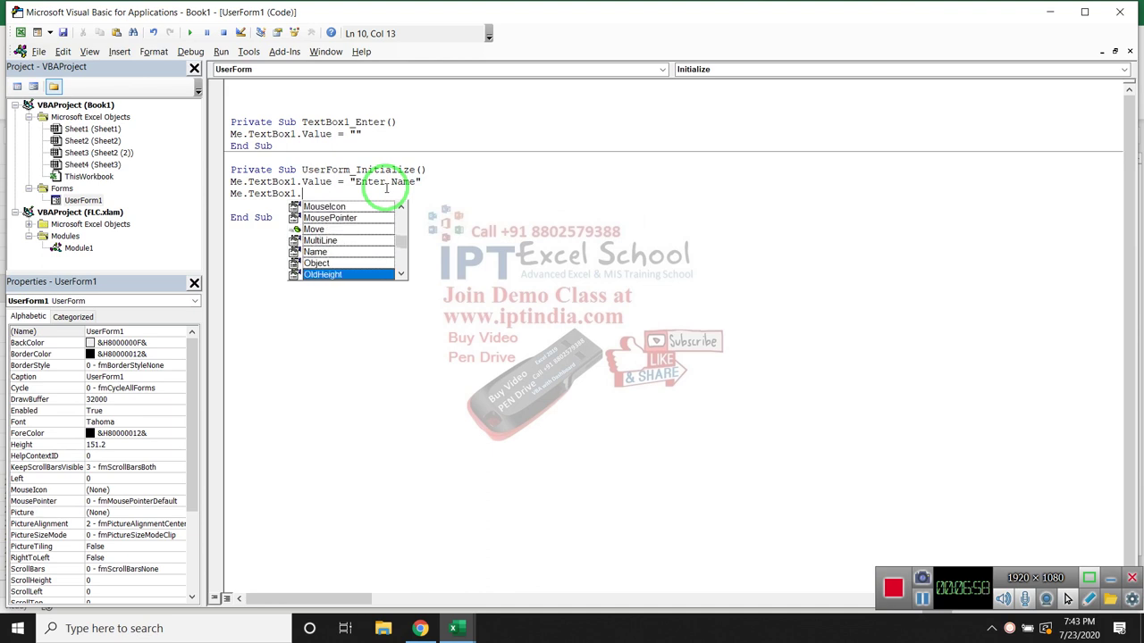
{"action": "key", "text": "Down"}
{"action": "key", "text": "Down"}
{"action": "key", "text": "Down"}
{"action": "key", "text": "Down"}
{"action": "key", "text": "Down"}
{"action": "key", "text": "Down"}
{"action": "key", "text": "Down"}
{"action": "key", "text": "Down"}
{"action": "key", "text": "Down"}
{"action": "key", "text": "Down"}
{"action": "key", "text": "Down"}
{"action": "key", "text": "Down"}
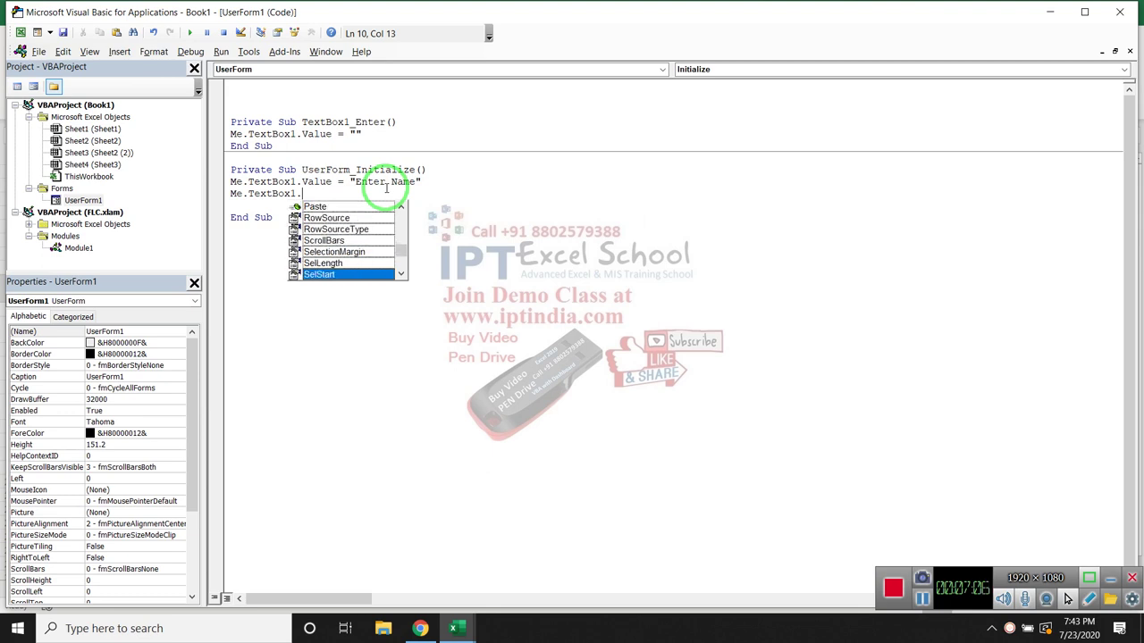
{"action": "key", "text": "Down"}
{"action": "key", "text": "Down"}
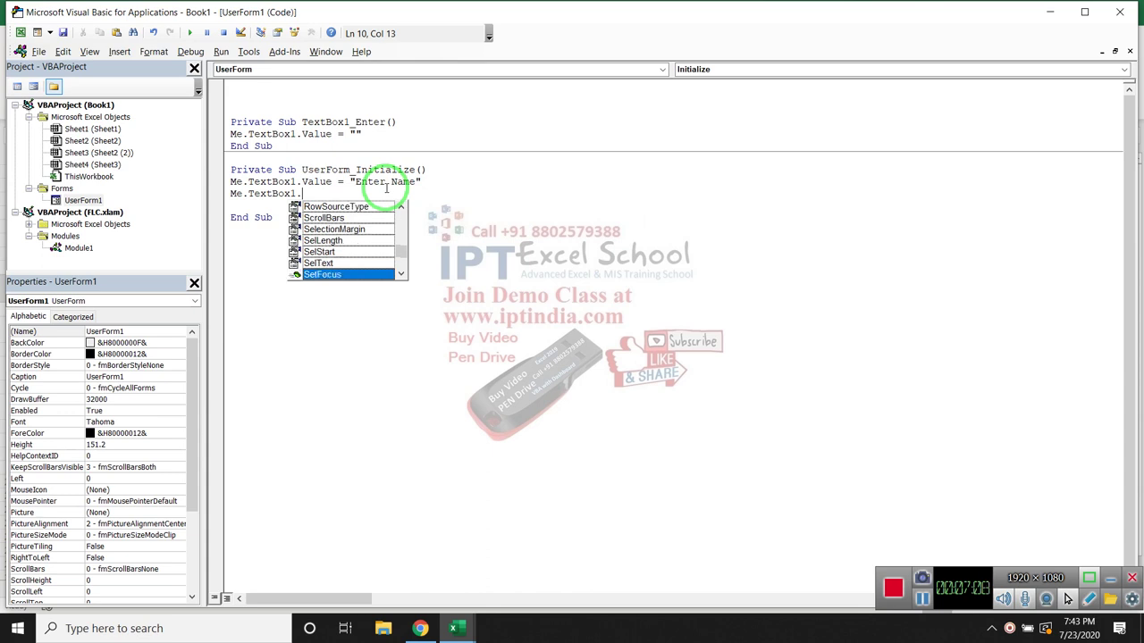
{"action": "key", "text": "Down"}
{"action": "key", "text": "Down"}
{"action": "key", "text": "Down"}
{"action": "key", "text": "Down"}
{"action": "key", "text": "Down"}
{"action": "key", "text": "Down"}
{"action": "key", "text": "Down"}
{"action": "key", "text": "Down"}
{"action": "key", "text": "Down"}
{"action": "key", "text": "Down"}
{"action": "key", "text": "Down"}
{"action": "key", "text": "Down"}
{"action": "key", "text": "Down"}
{"action": "key", "text": "Down"}
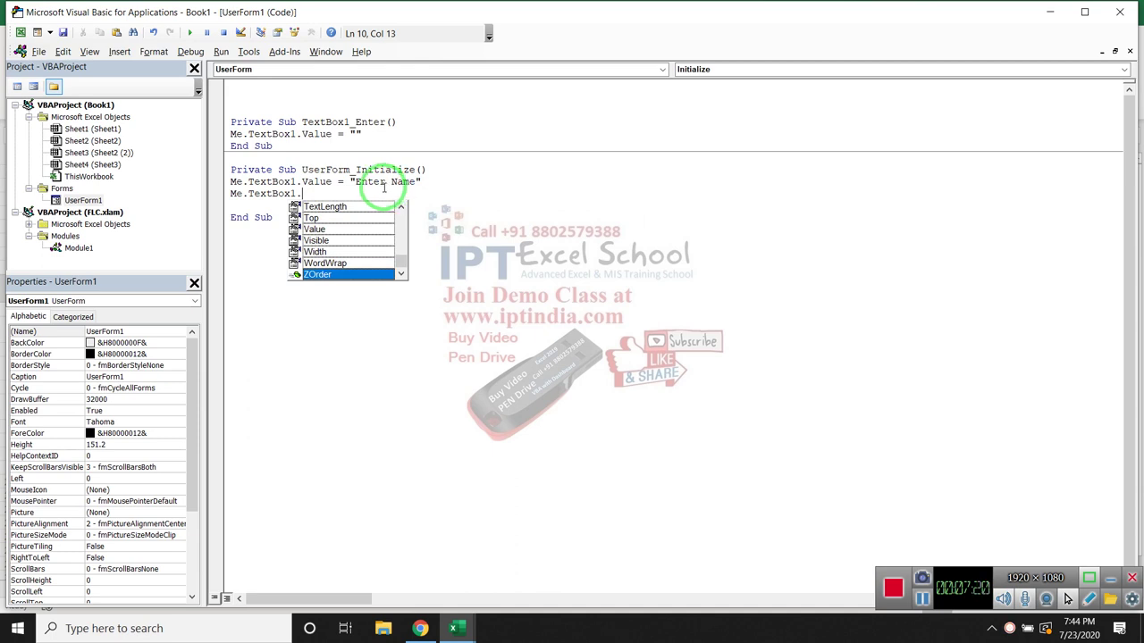
Change the line to Me.TextBox2.SetFocus and start a new line.
{"action": "key", "text": "BackSpace"}
{"action": "key", "text": "BackSpace"}
{"action": "type", "text": "2."}
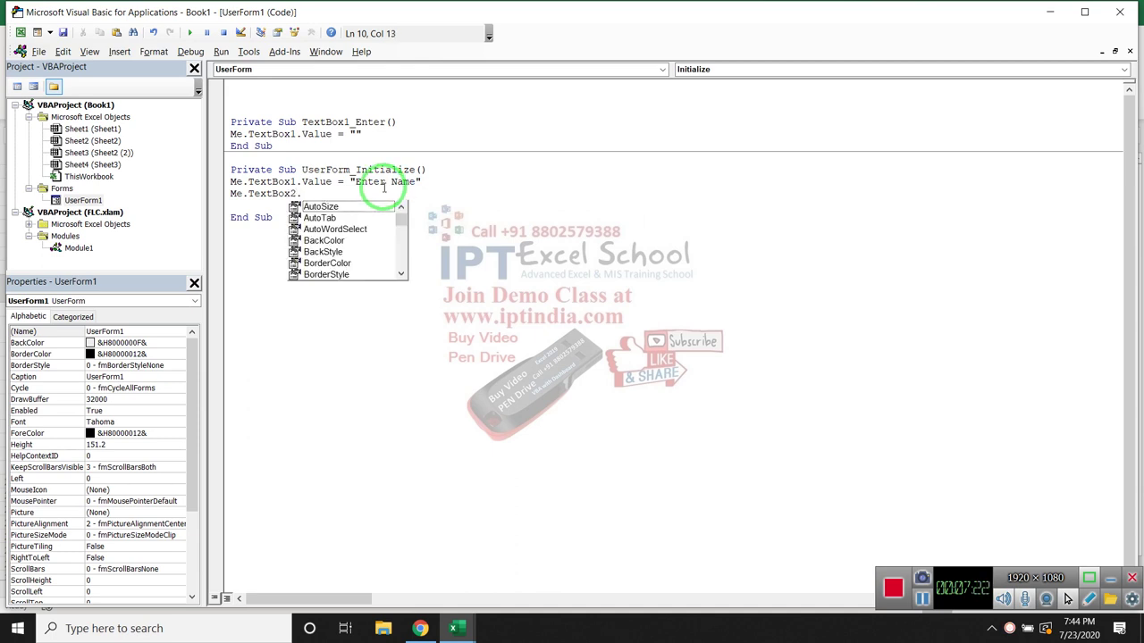
{"action": "type", "text": "v"}
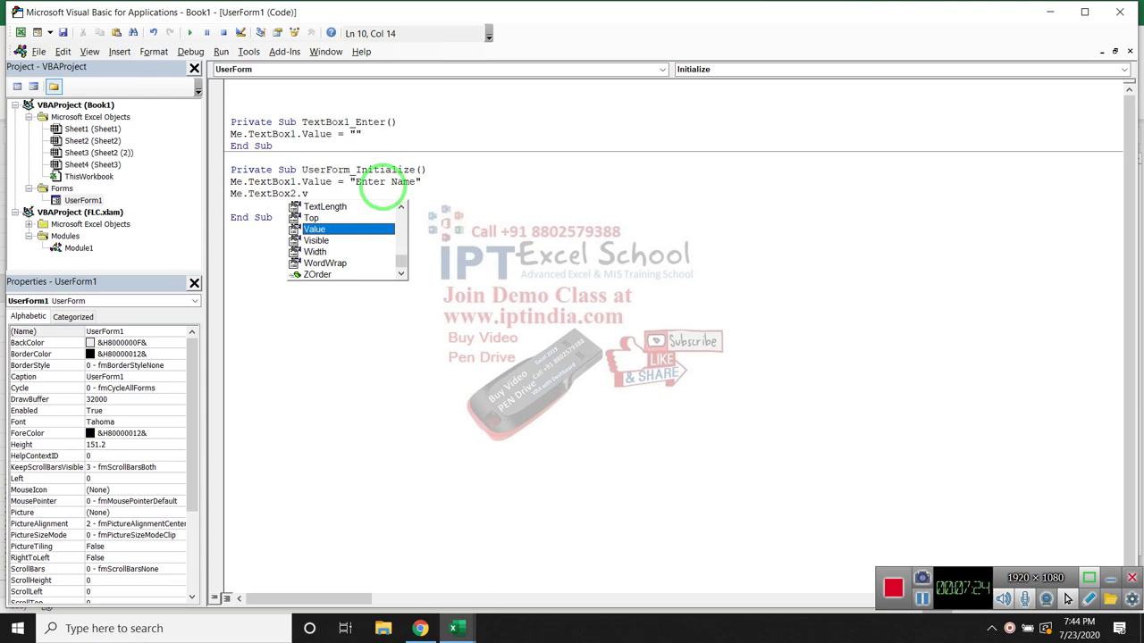
{"action": "key", "text": "BackSpace"}
{"action": "type", "text": "s"}
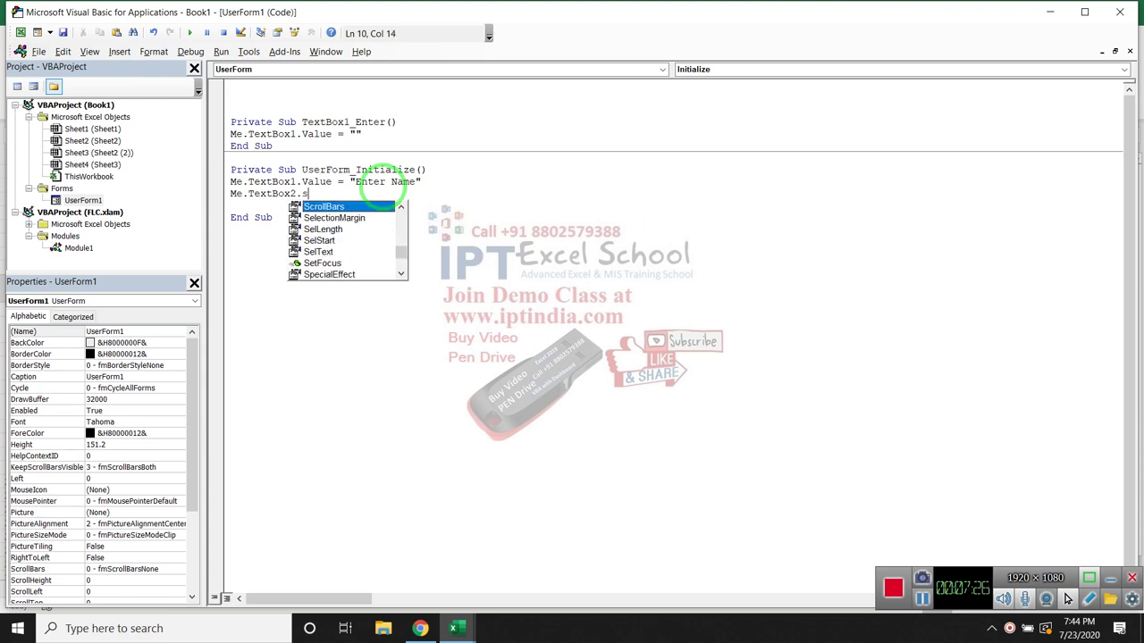
{"action": "type", "text": "e"}
{"action": "key", "text": "Down"}
{"action": "key", "text": "Down"}
{"action": "key", "text": "Down"}
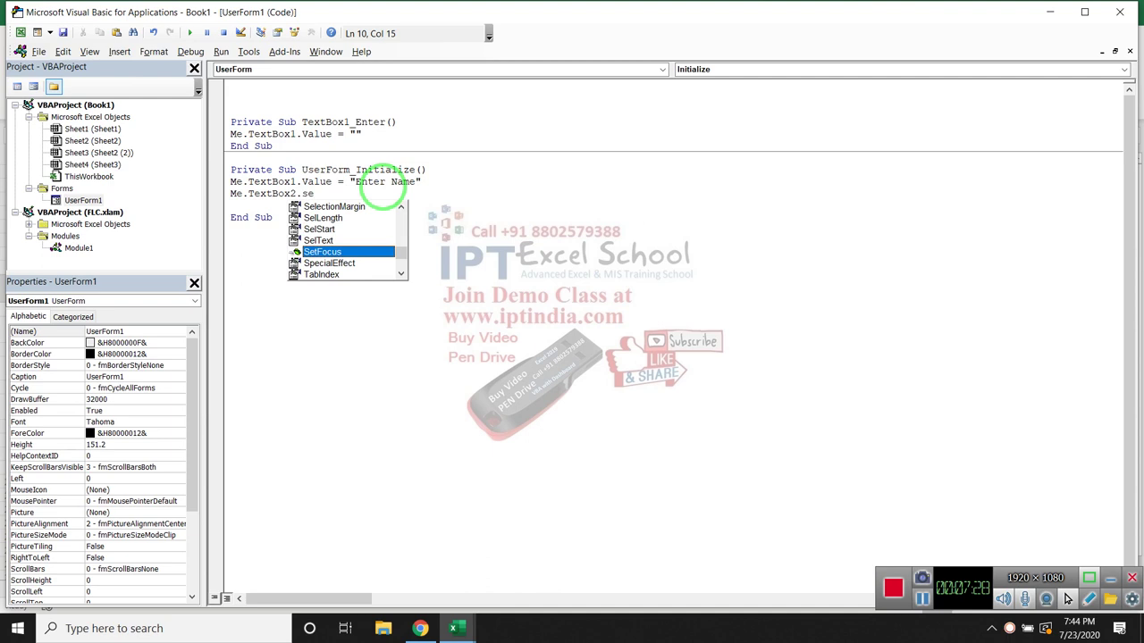
{"action": "key", "text": "Return"}
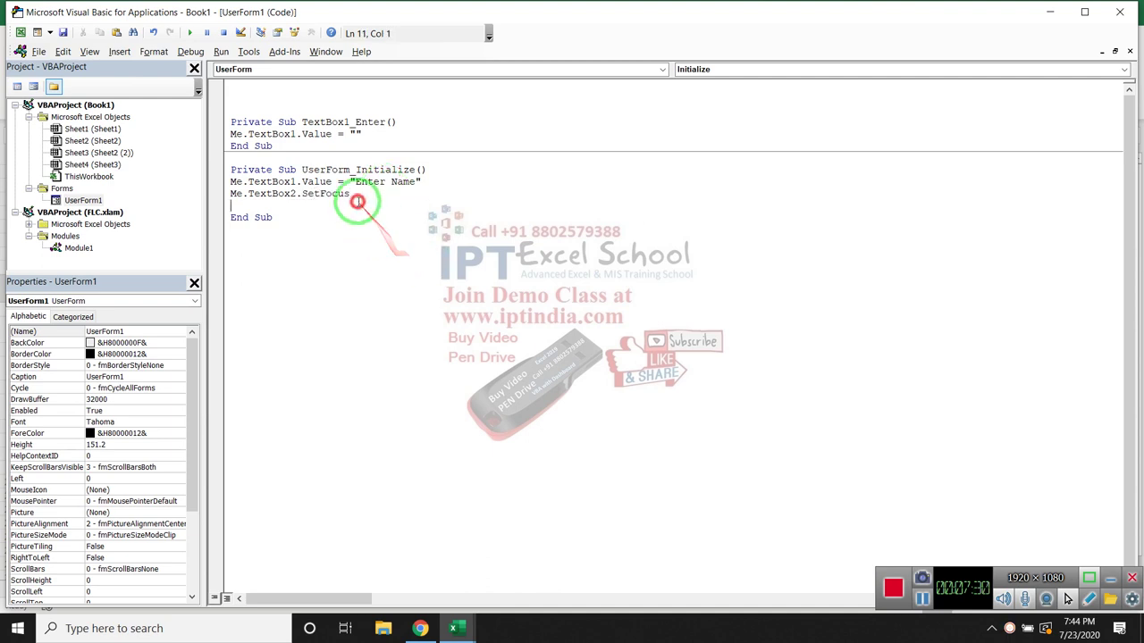
Run UserForm1, click the first textbox to check 'Enter Name' clears, close it, and return to Excel.
{"action": "left_click", "coordinate": [189, 34]}
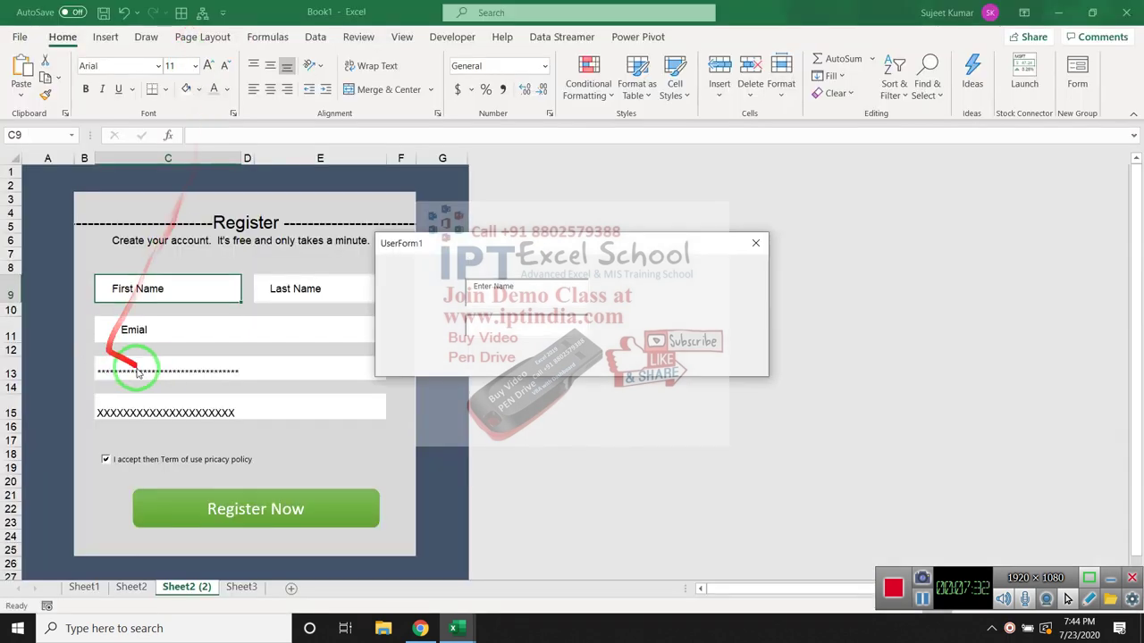
{"action": "left_click", "coordinate": [512, 286]}
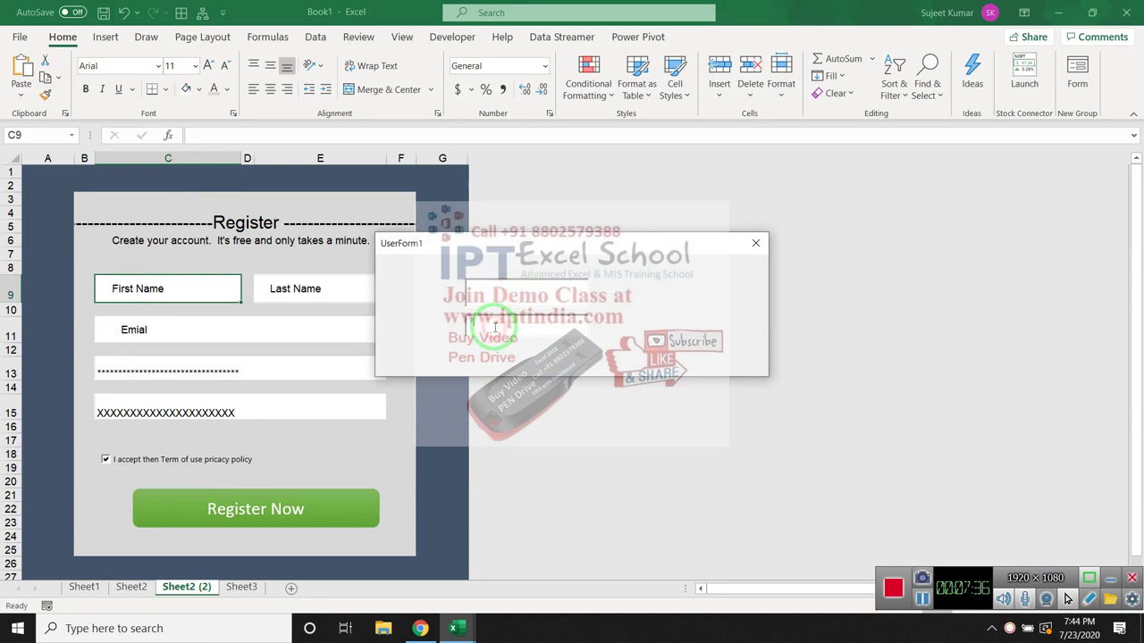
{"action": "left_click", "coordinate": [756, 244]}
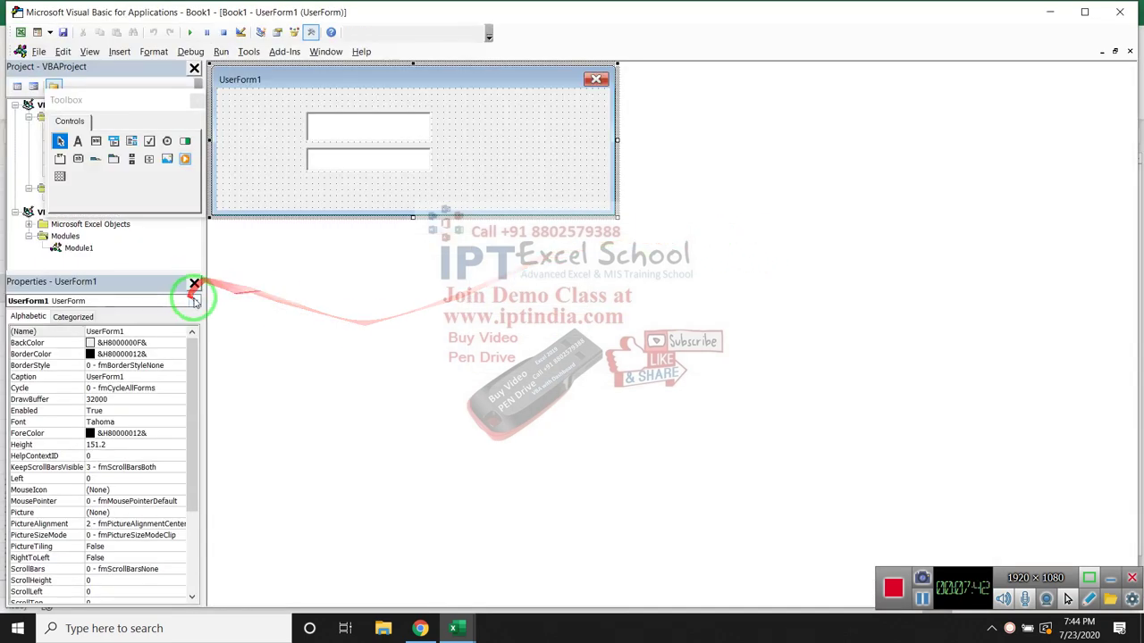
{"action": "key", "text": "alt+F11"}
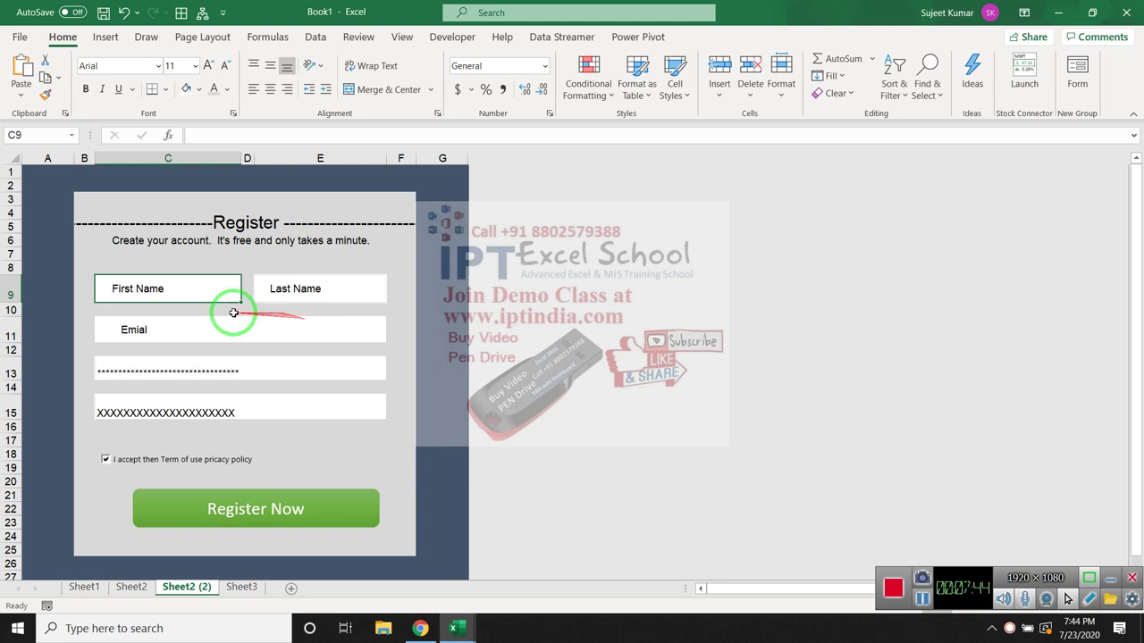
Retype cell C11 as 'Email', switch to Sheet2, and minimize to the desktop.
{"action": "left_click", "coordinate": [268, 288]}
{"action": "left_click", "coordinate": [191, 299]}
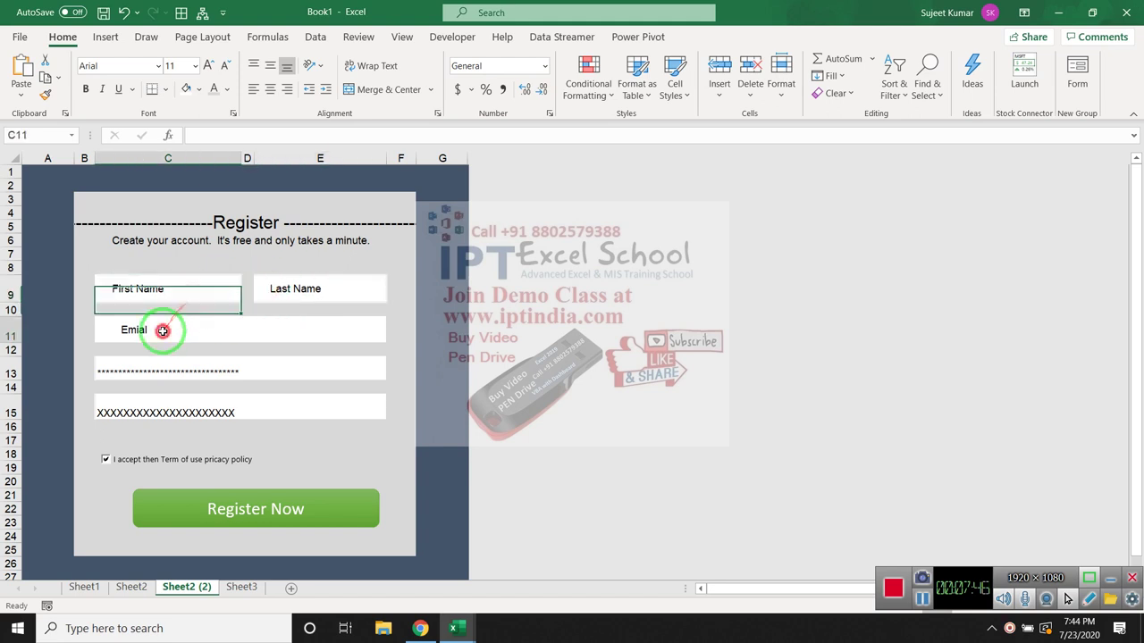
{"action": "left_click", "coordinate": [162, 330]}
{"action": "left_click", "coordinate": [159, 330]}
{"action": "key", "text": "BackSpace"}
{"action": "type", "text": "Email"}
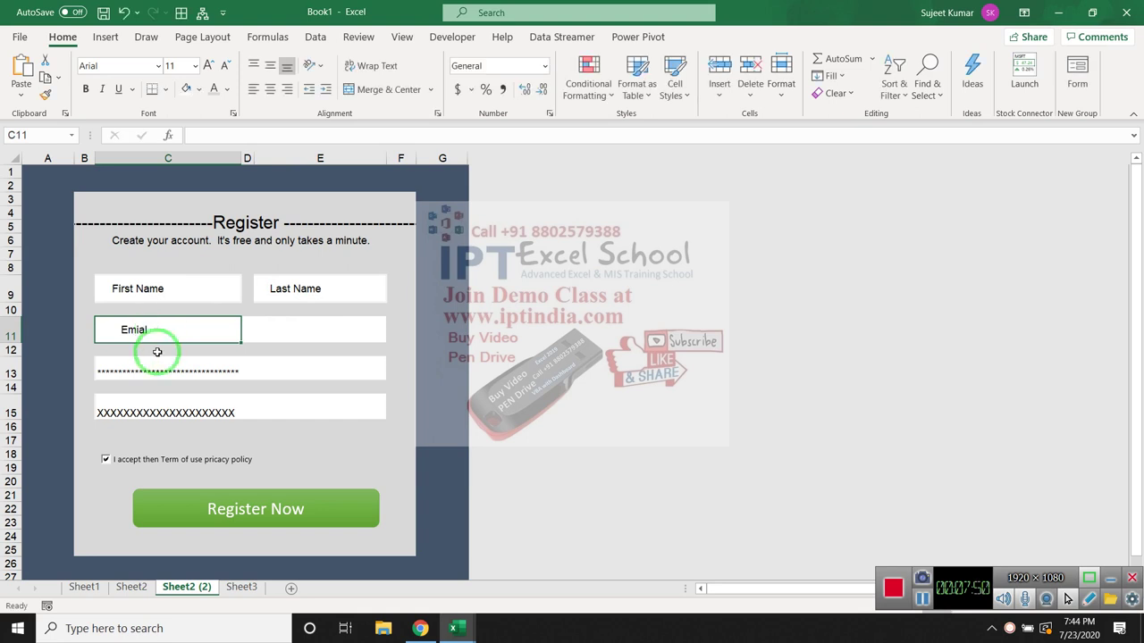
{"action": "left_click", "coordinate": [134, 587]}
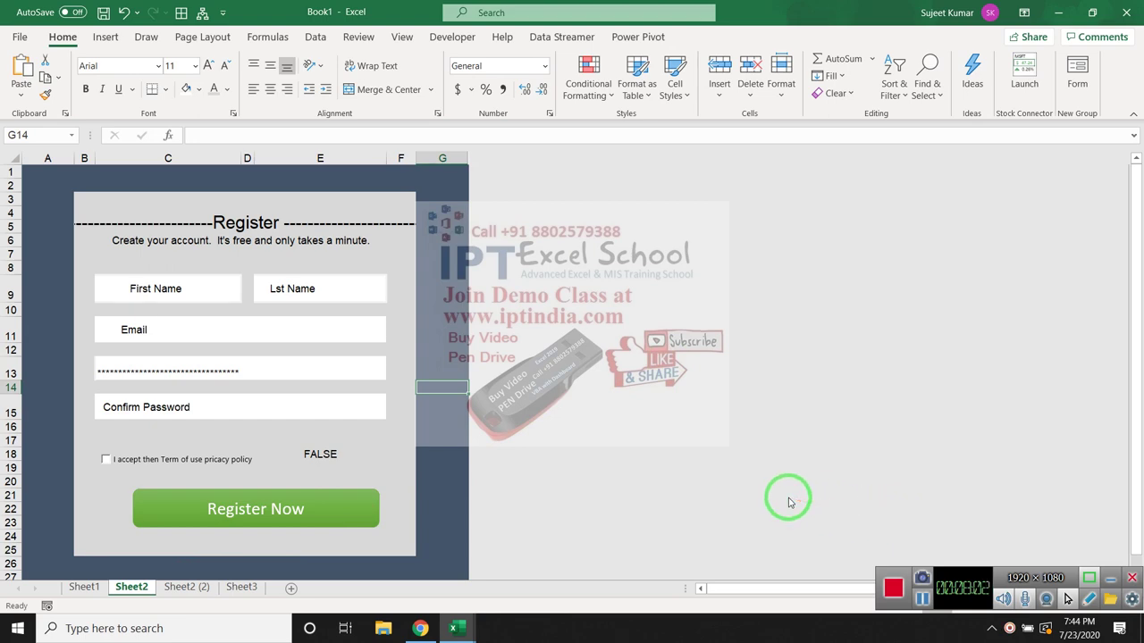
{"action": "key", "text": "super+d"}
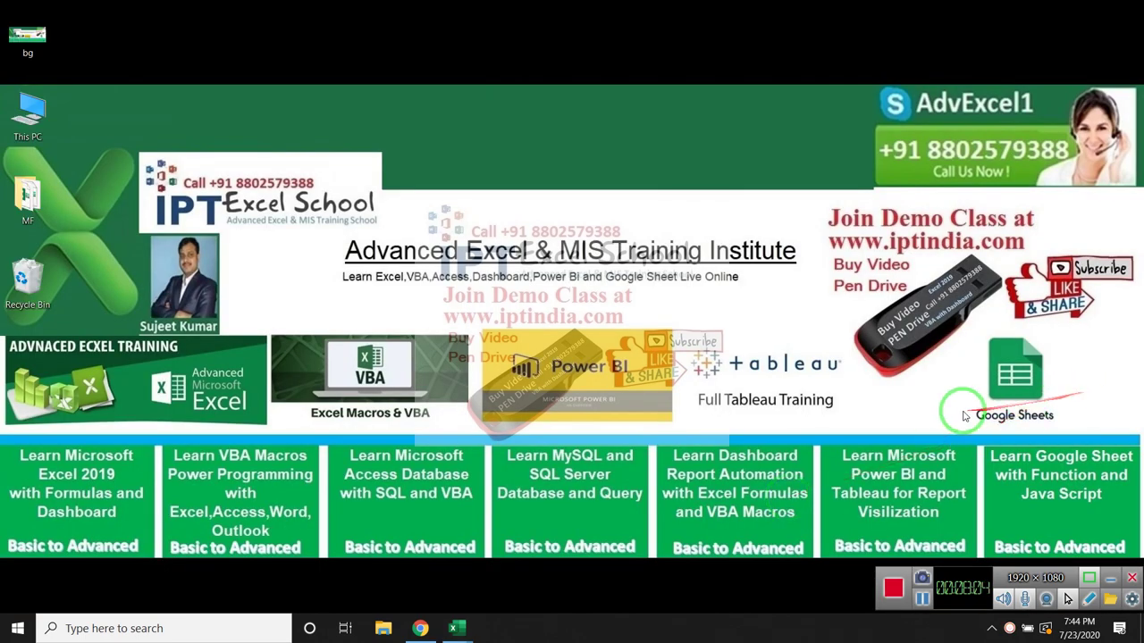